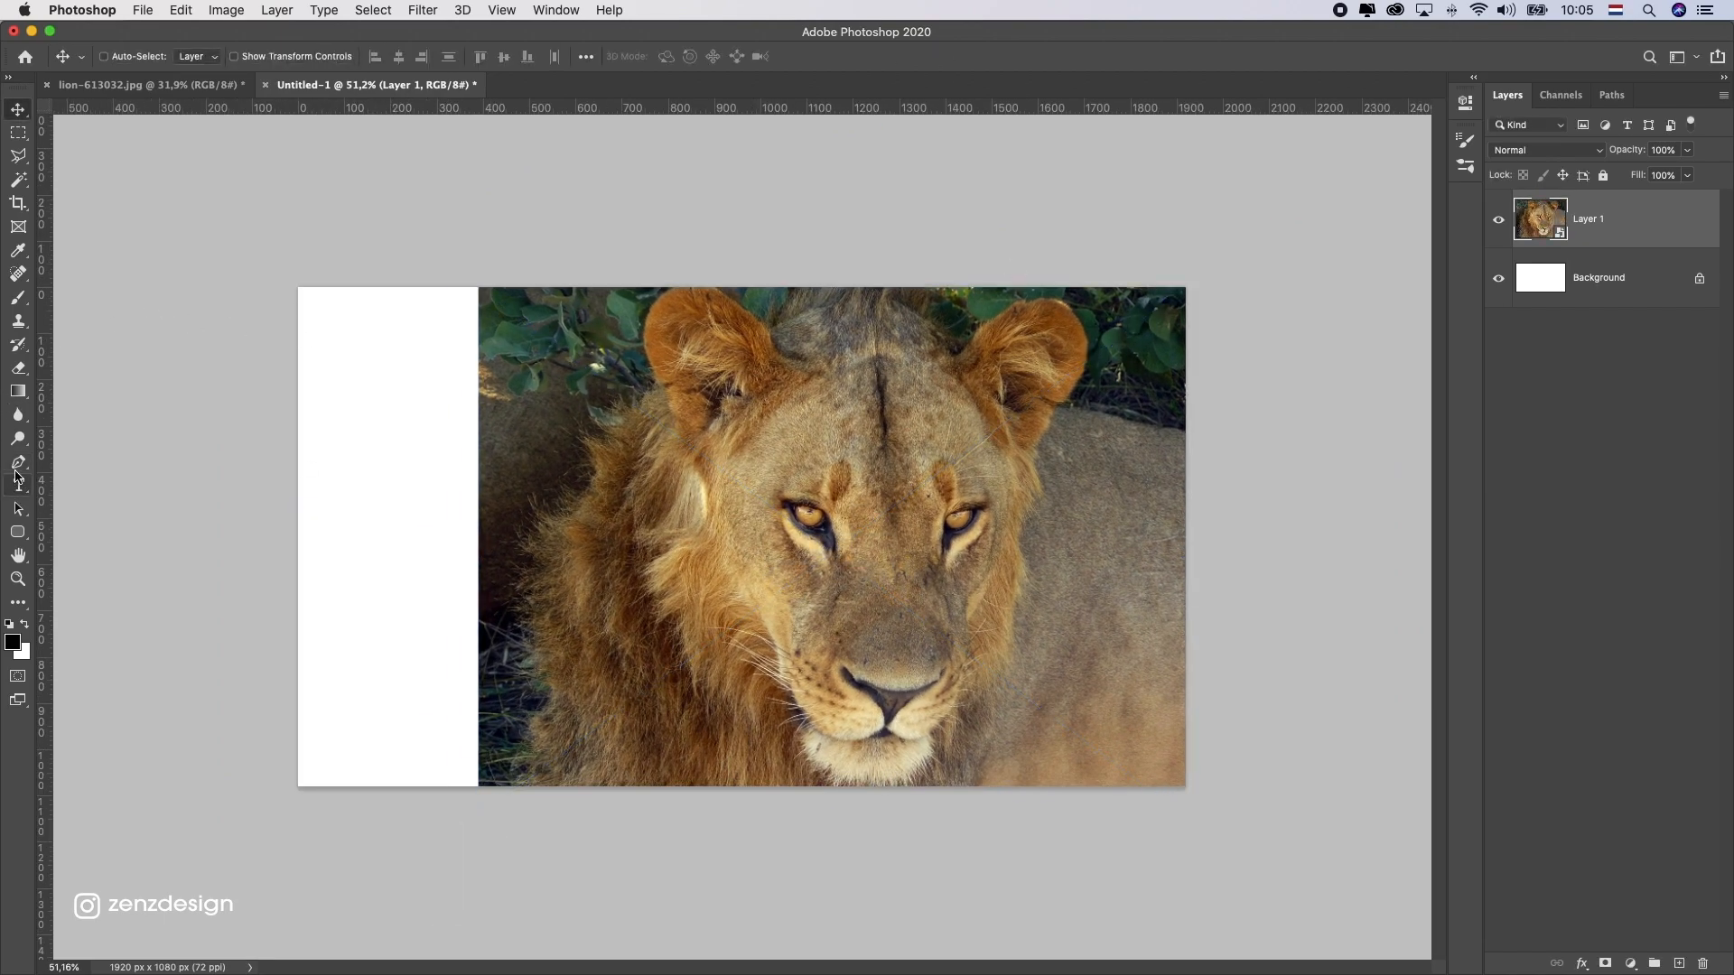
# - Activate the Pen tool in Path mode to trace the lion's outline
pyautogui.click(17, 465)
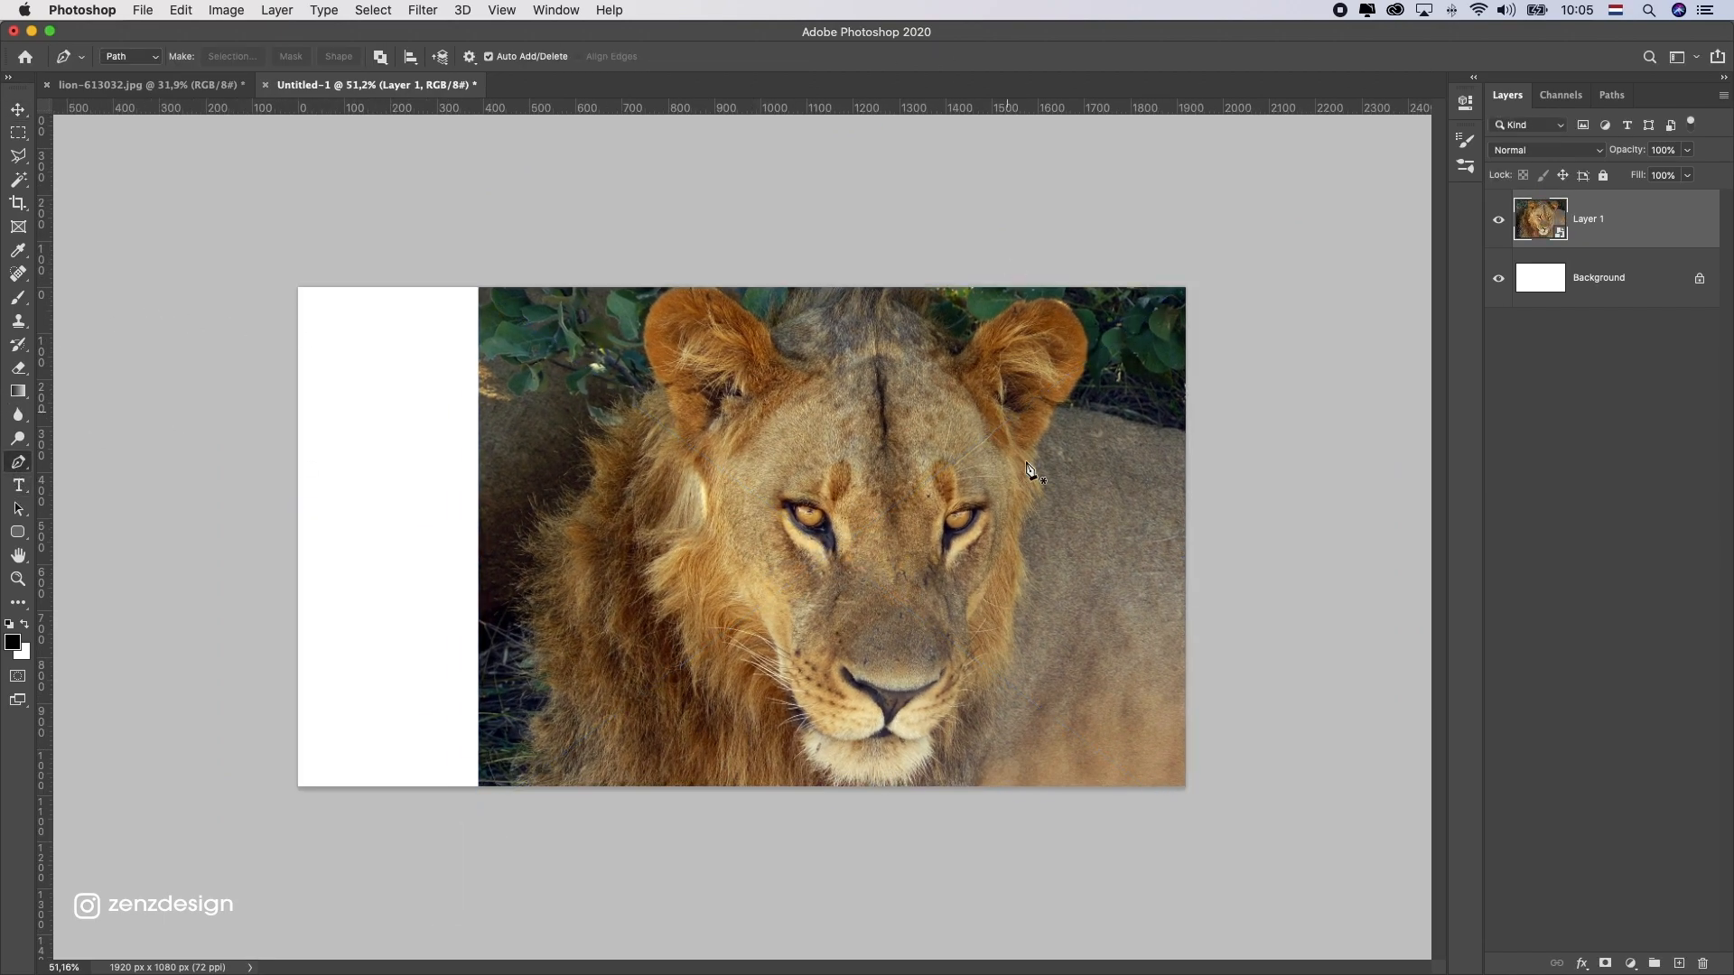
pyautogui.scroll(2, 1101, 453)
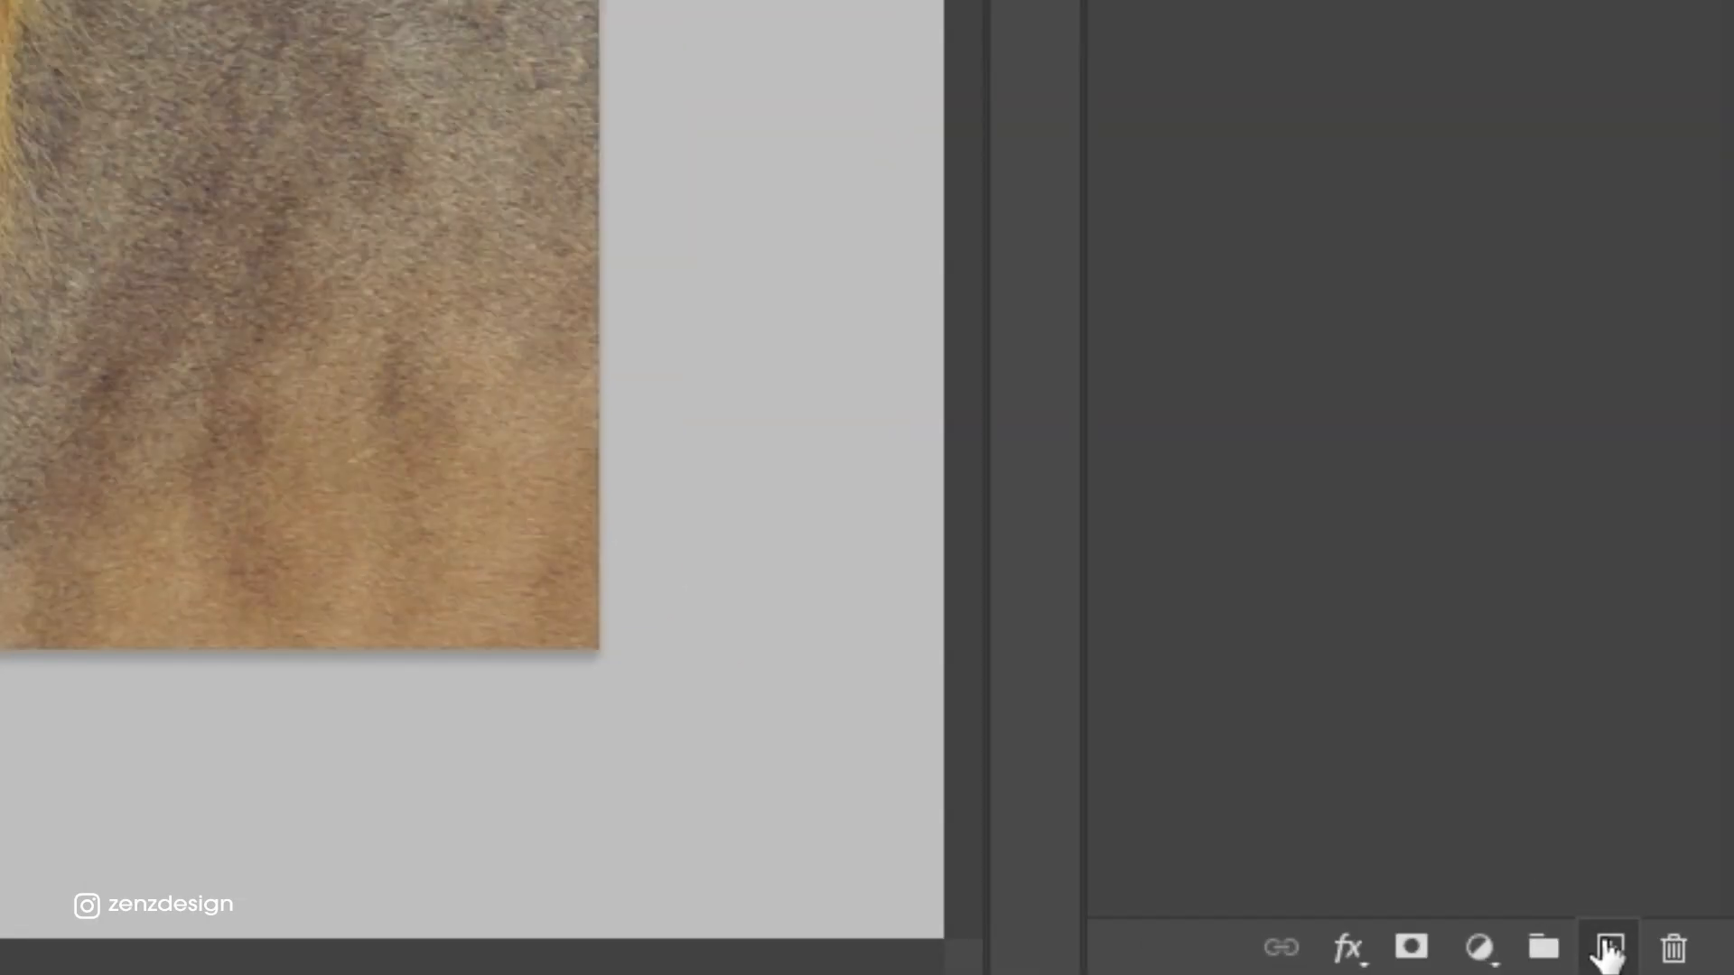
# - Add a new layer, paint a soft white glow on the black background, and move it toward the canvas's upper-left corner
pyautogui.click(1679, 965)
pyautogui.click(391, 387)
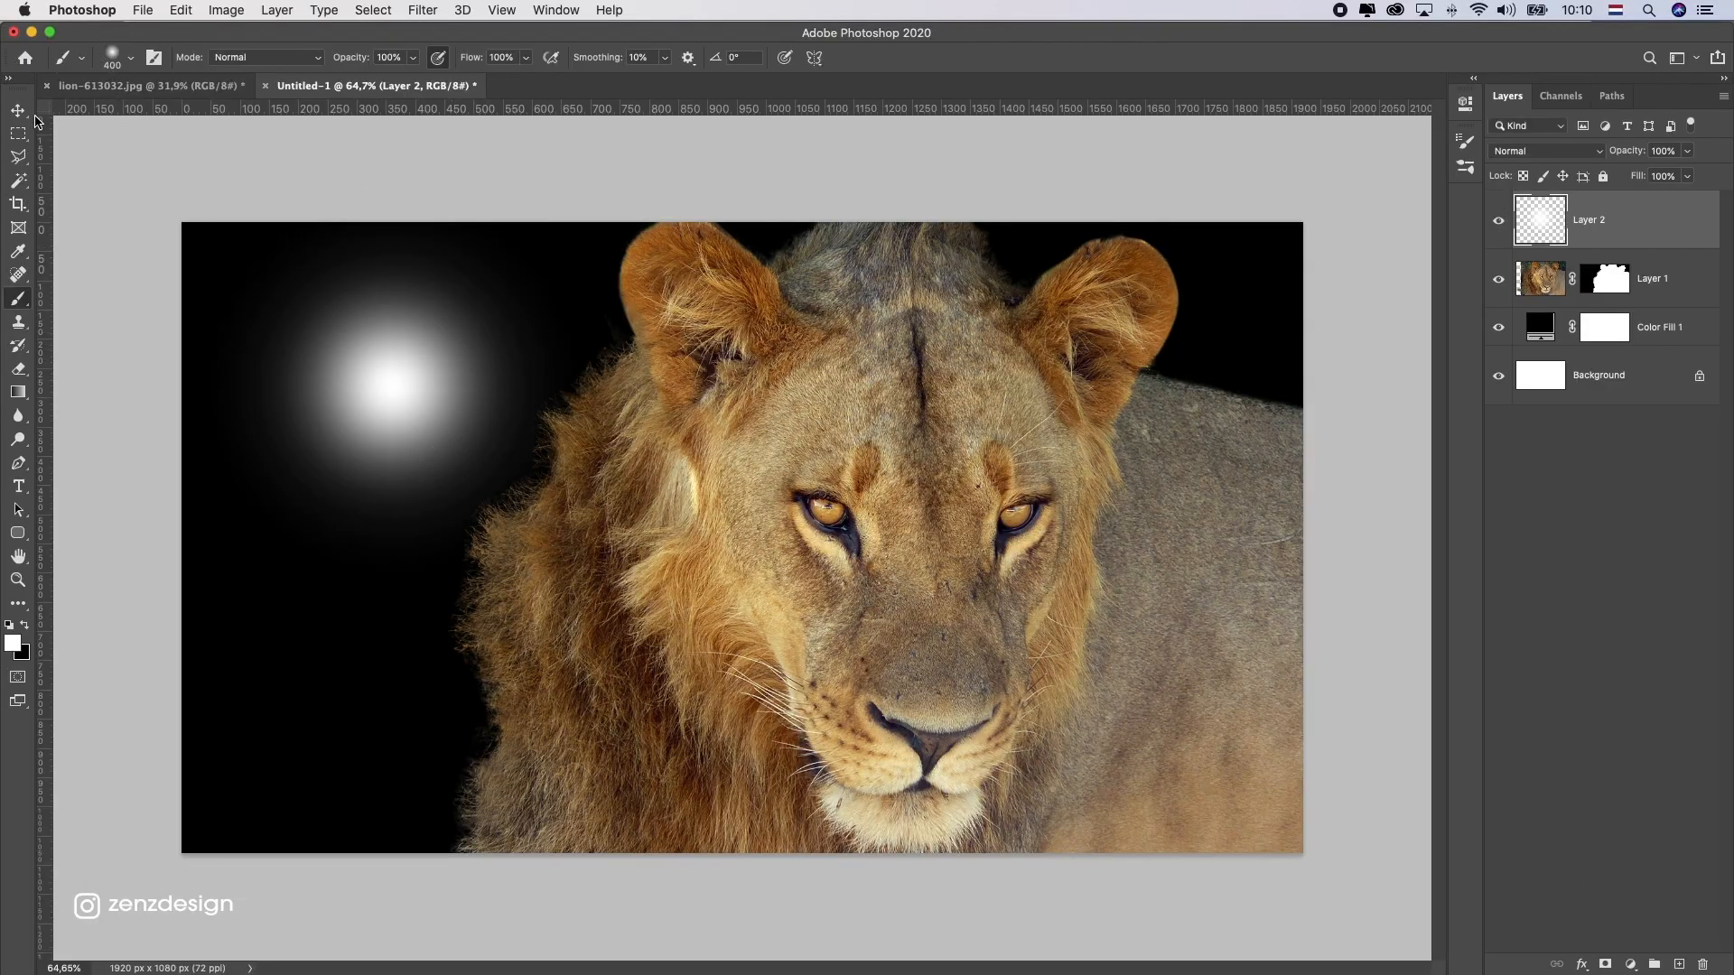
pyautogui.click(18, 110)
pyautogui.press('super+t')
pyautogui.press('Return')
pyautogui.moveTo(432, 313); pyautogui.dragTo(320, 304)
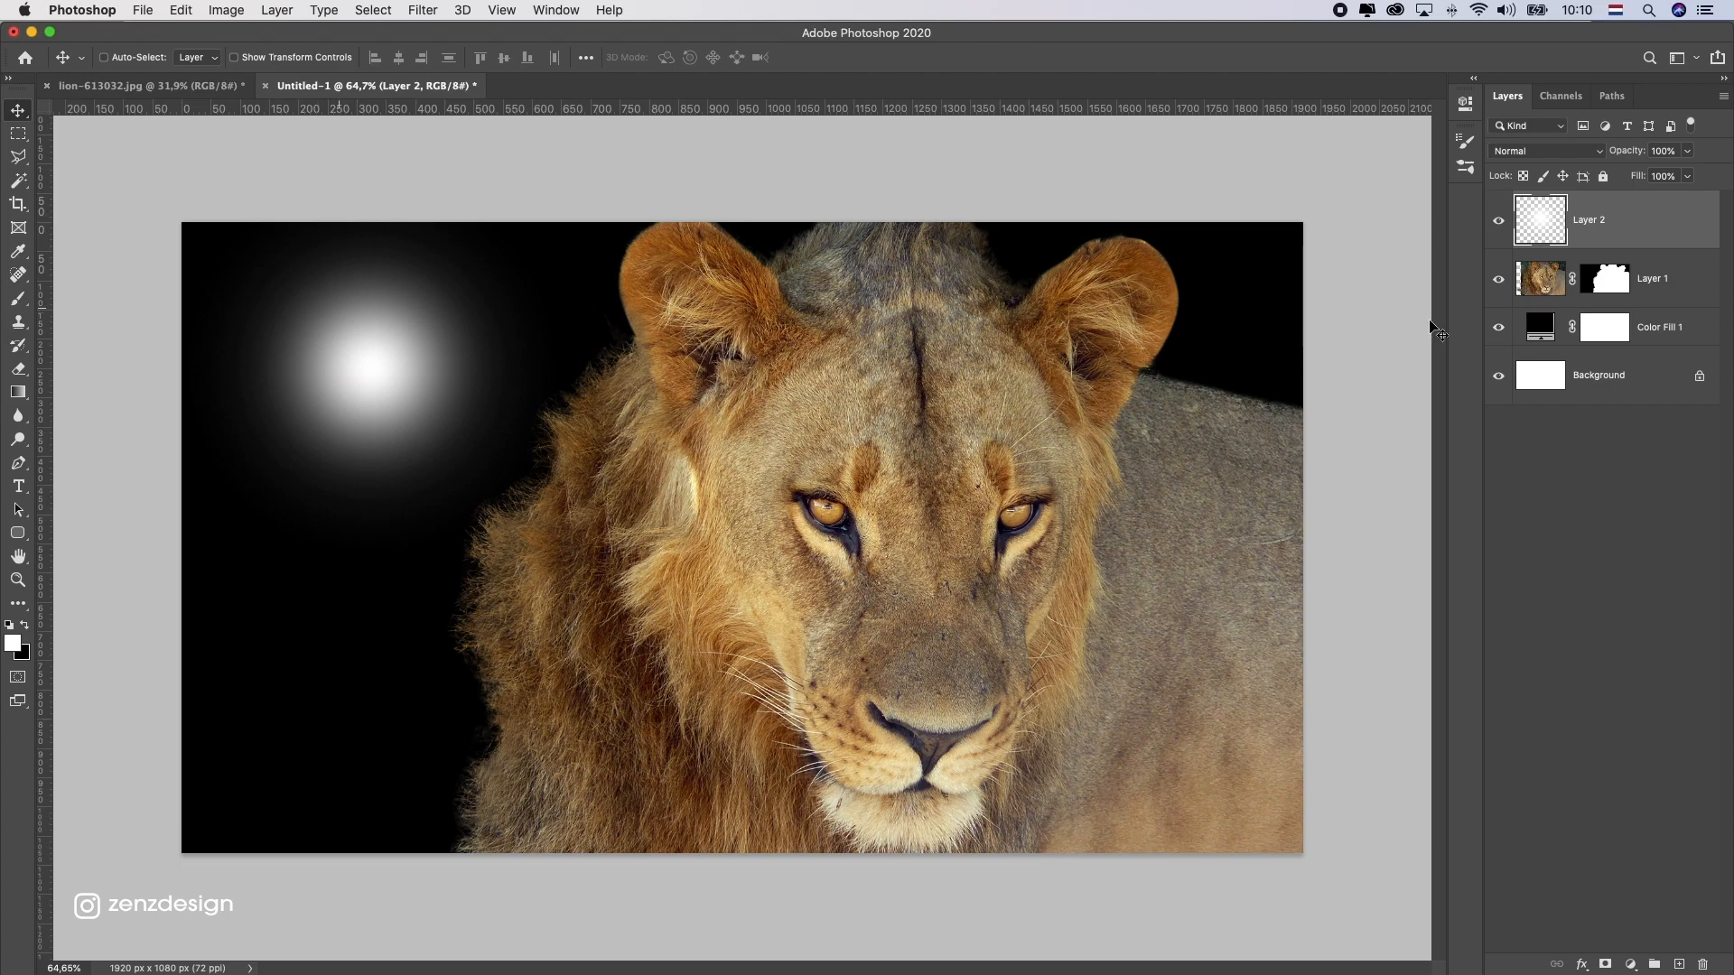
# - Add a Curves adjustment layer directly above the lion layer and clip it to that layer
pyautogui.click(1664, 276)
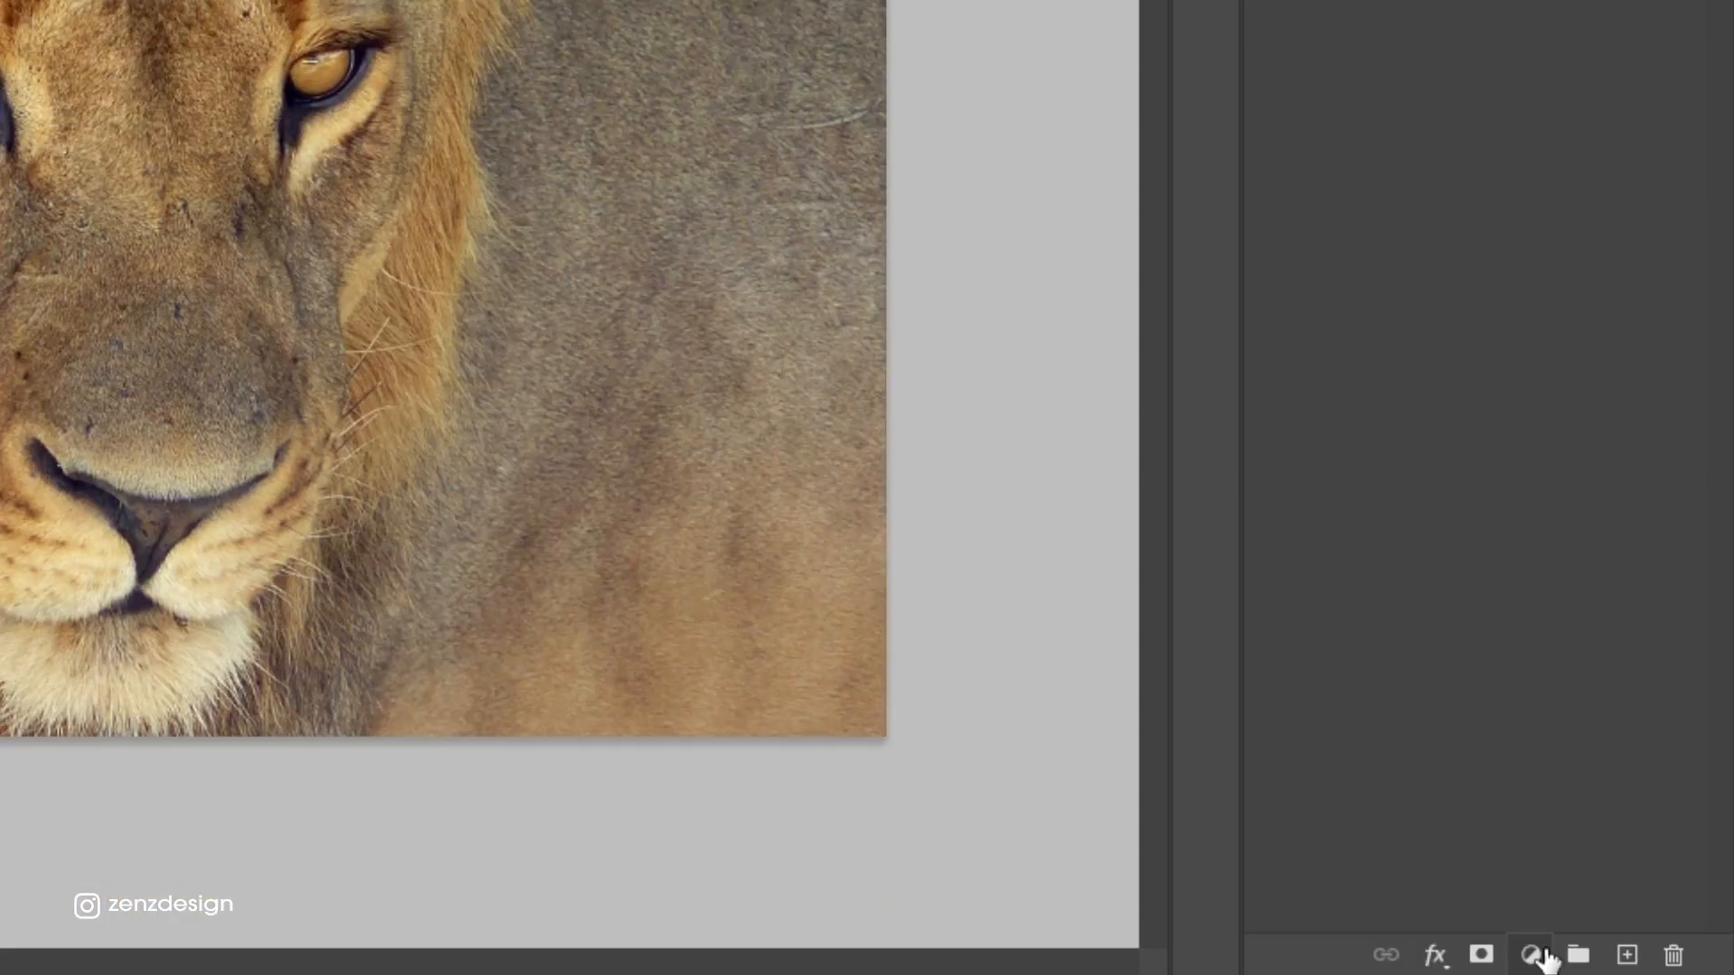
pyautogui.click(1532, 952)
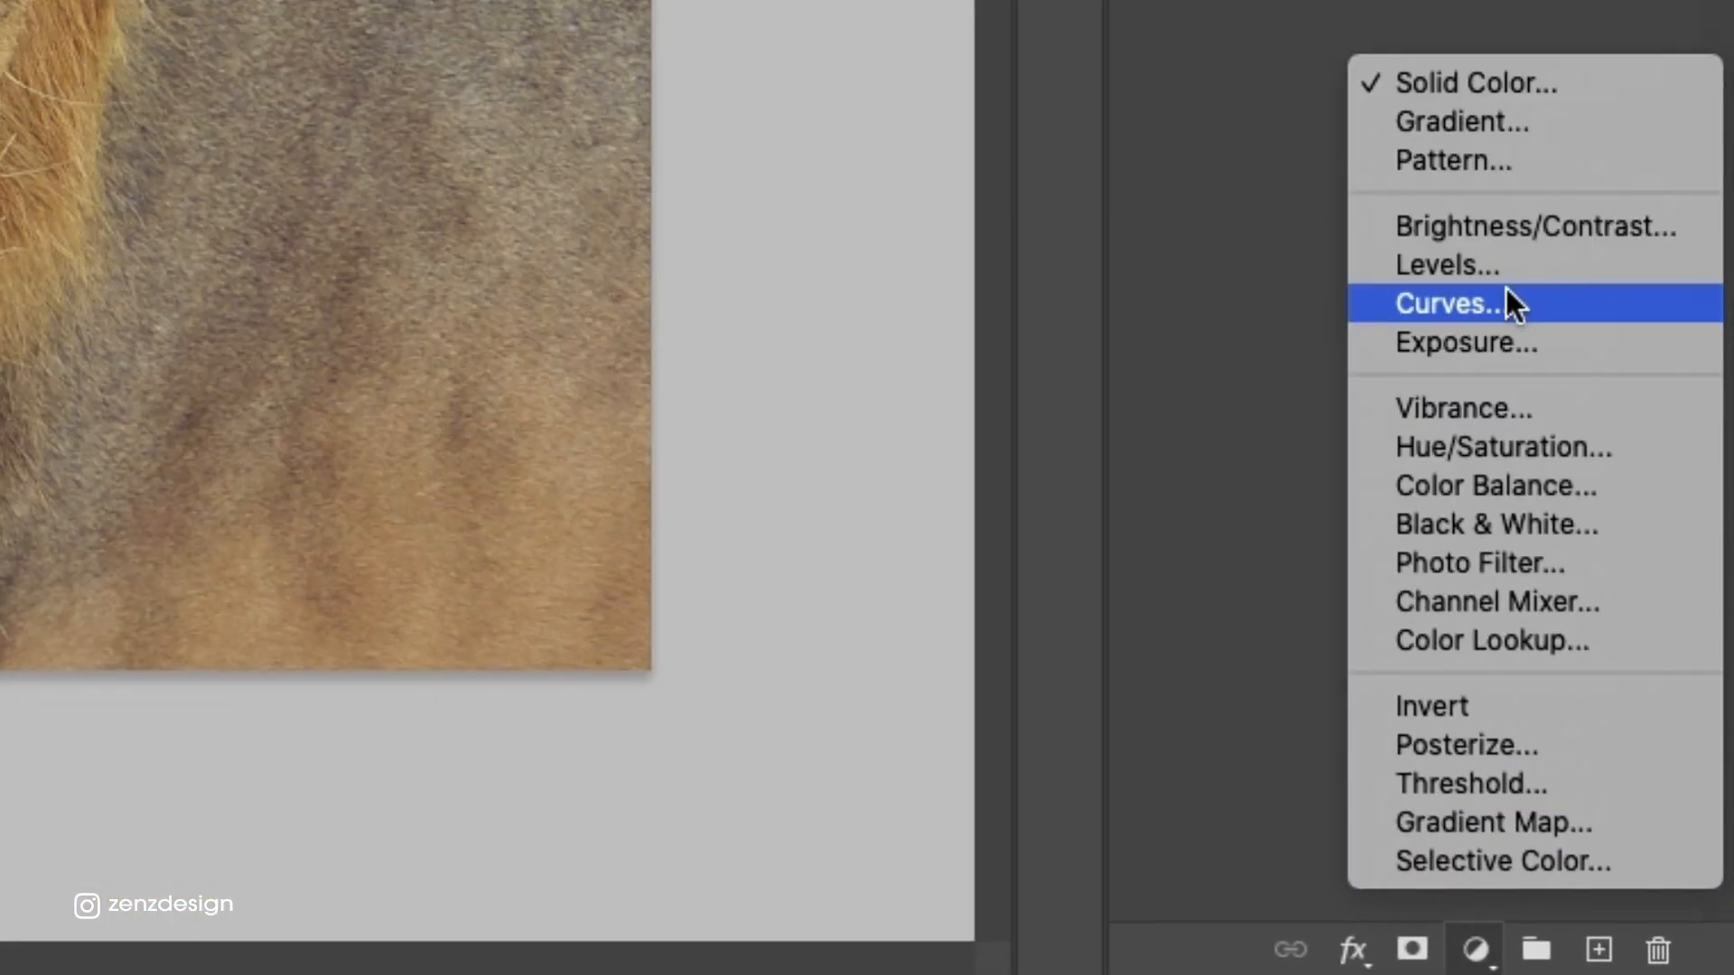
pyautogui.click(1507, 290)
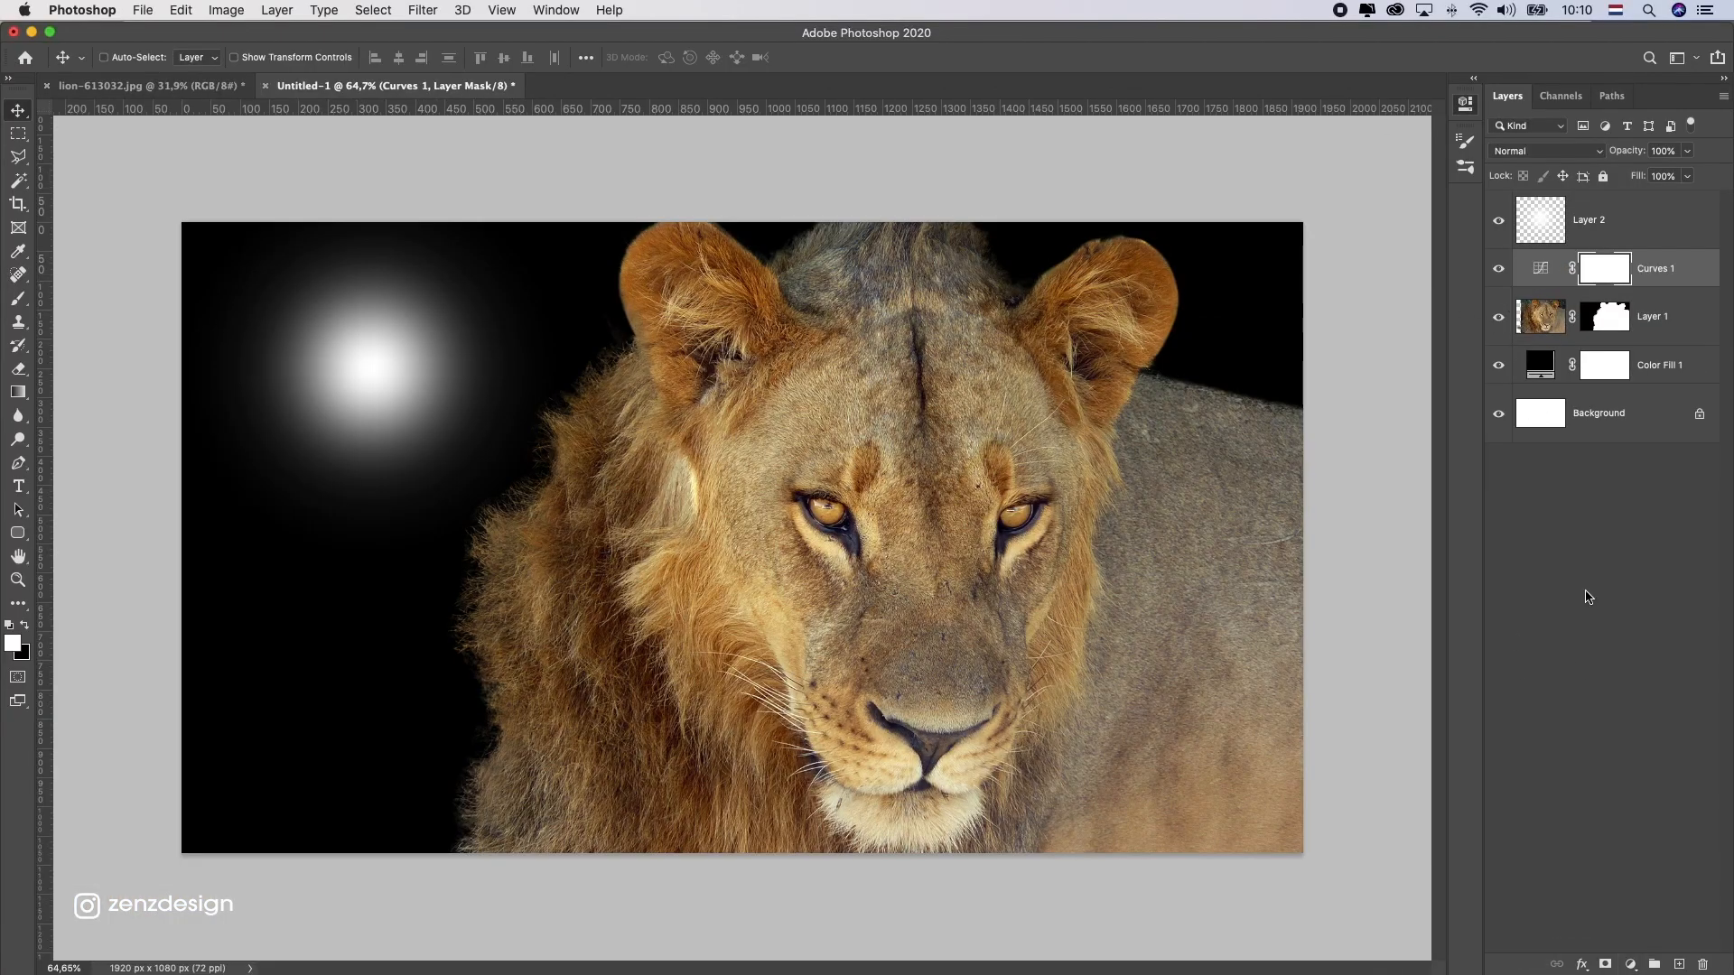
pyautogui.rightClick(1646, 292)
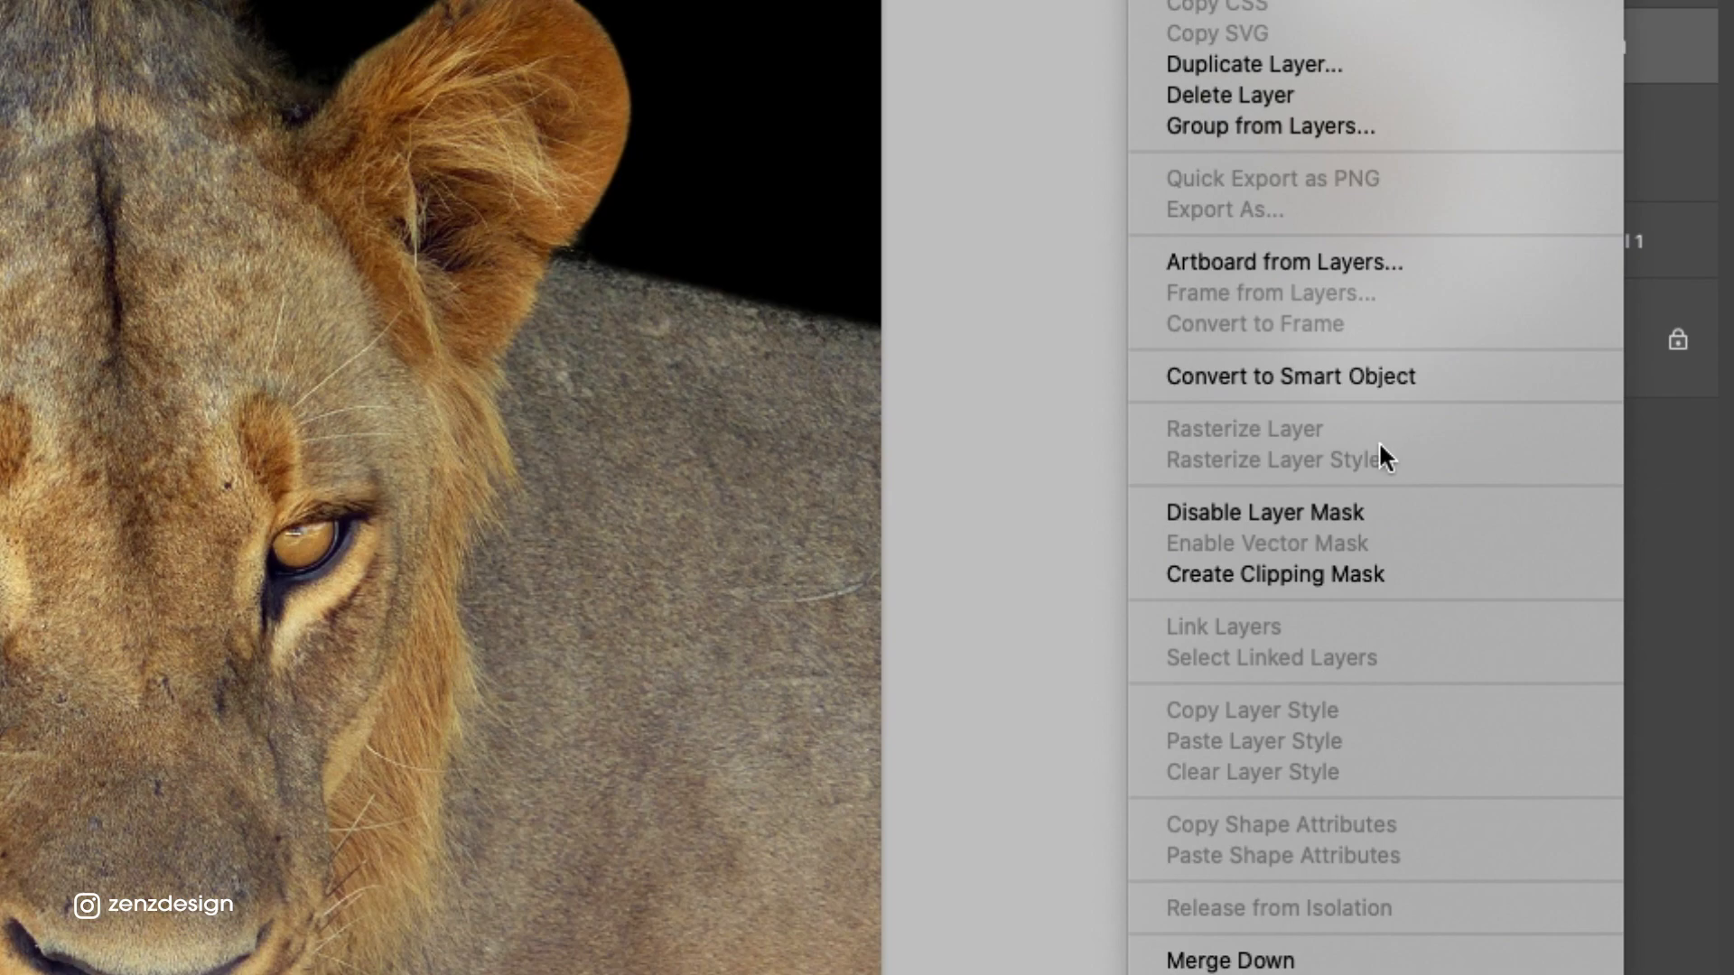
pyautogui.click(1338, 577)
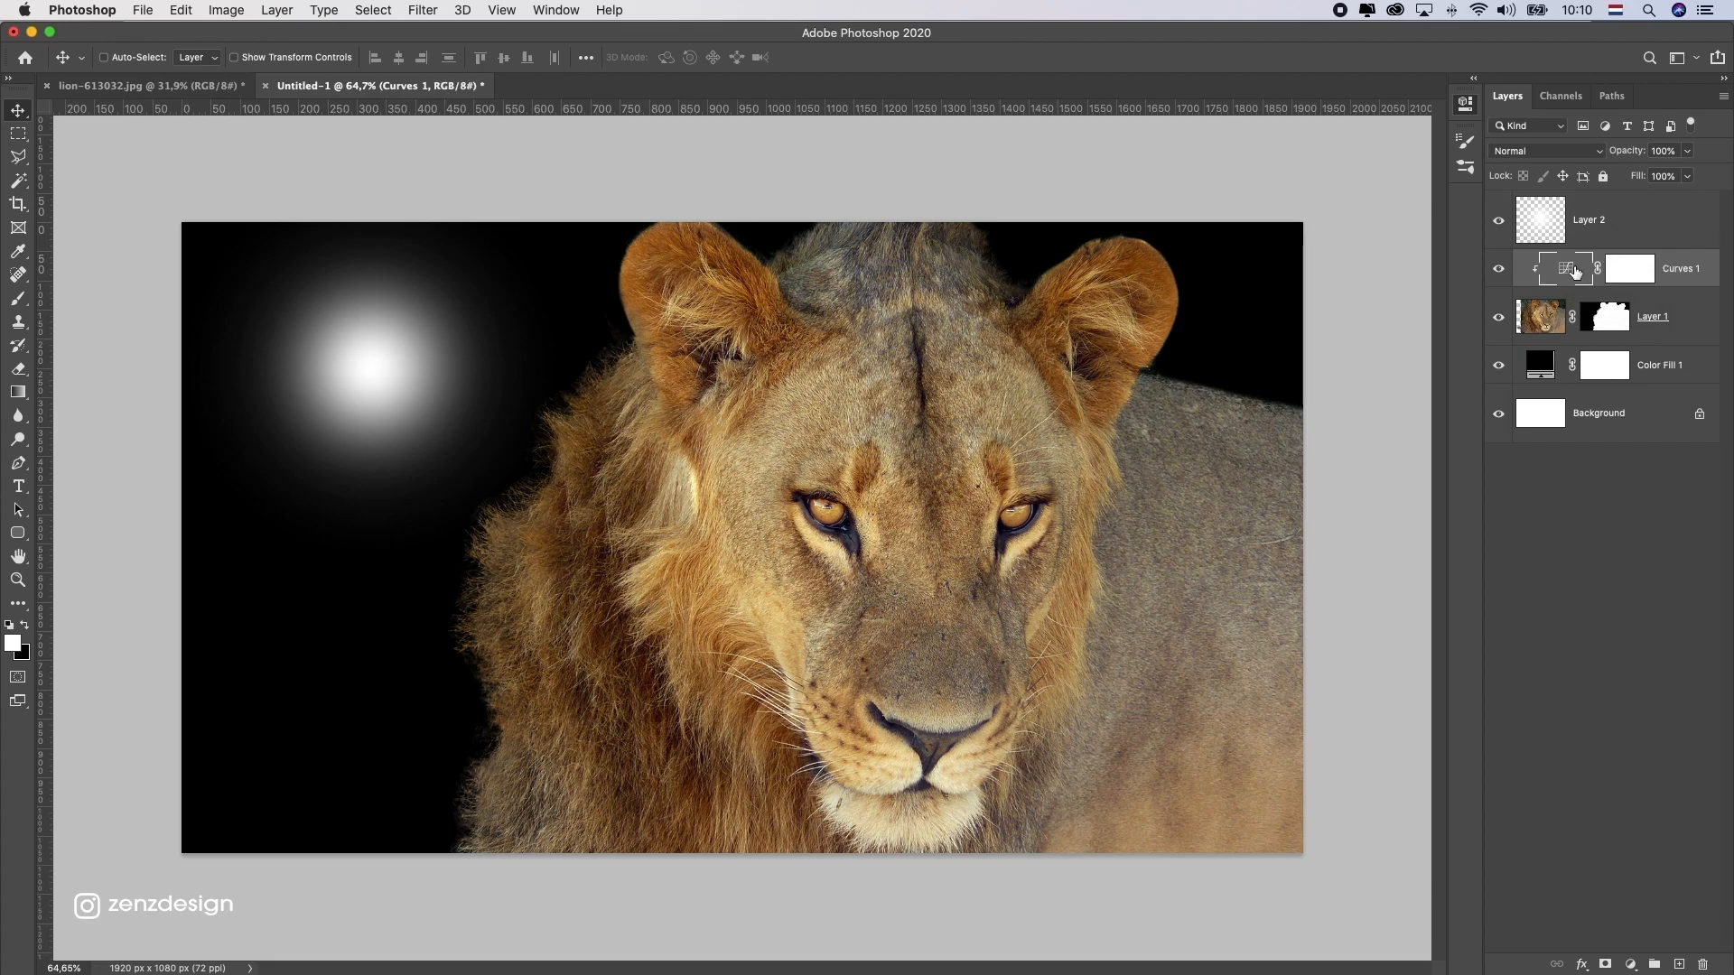
# - Darken the lion by lowering the output of the RGB curve's white point in the Curves 1 adjustment
pyautogui.doubleClick(1576, 272)
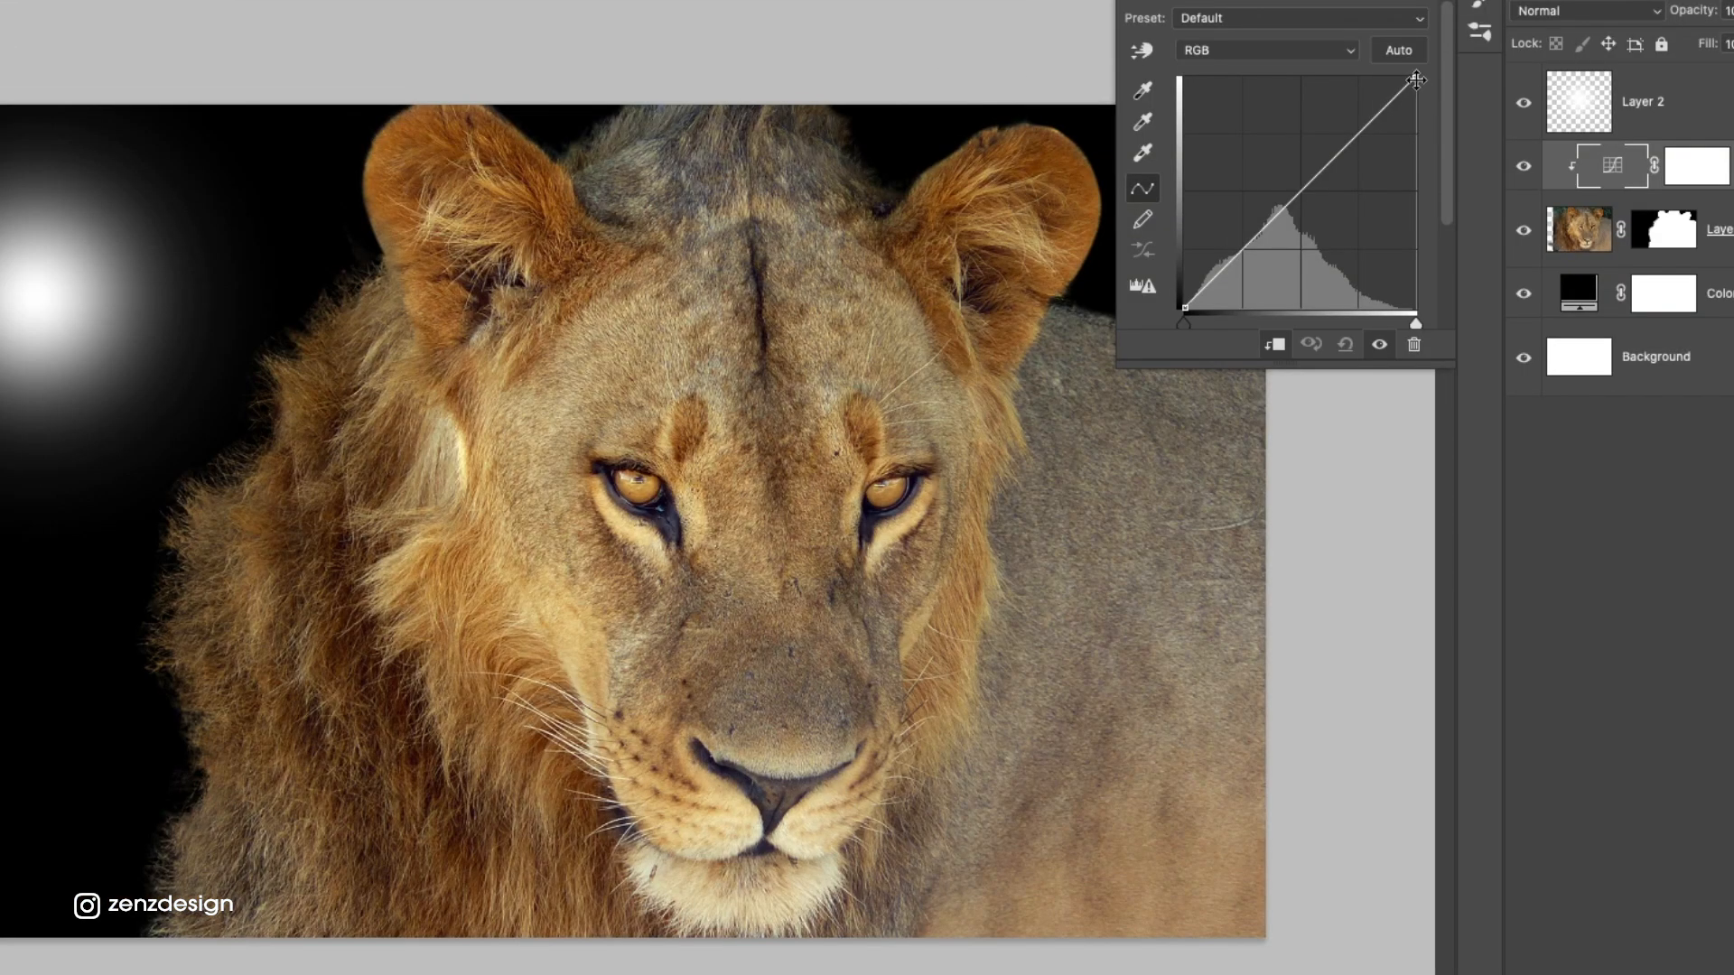
pyautogui.moveTo(1416, 80); pyautogui.dragTo(1416, 146)
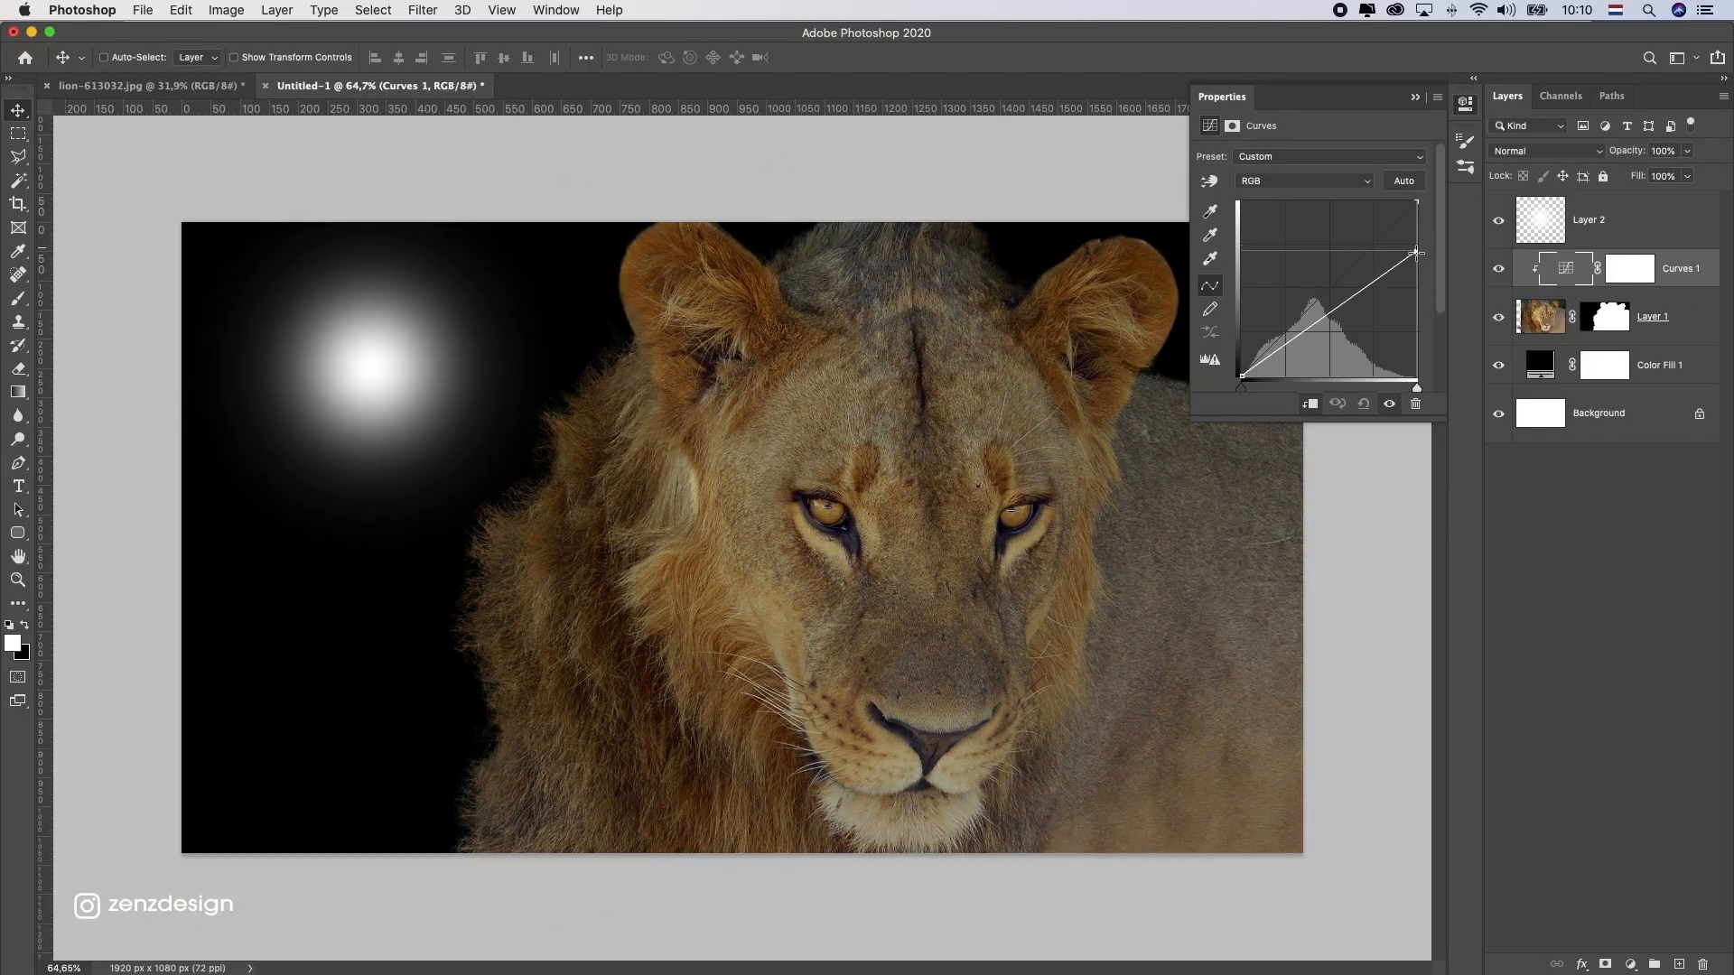
pyautogui.moveTo(1416, 252); pyautogui.dragTo(1419, 247)
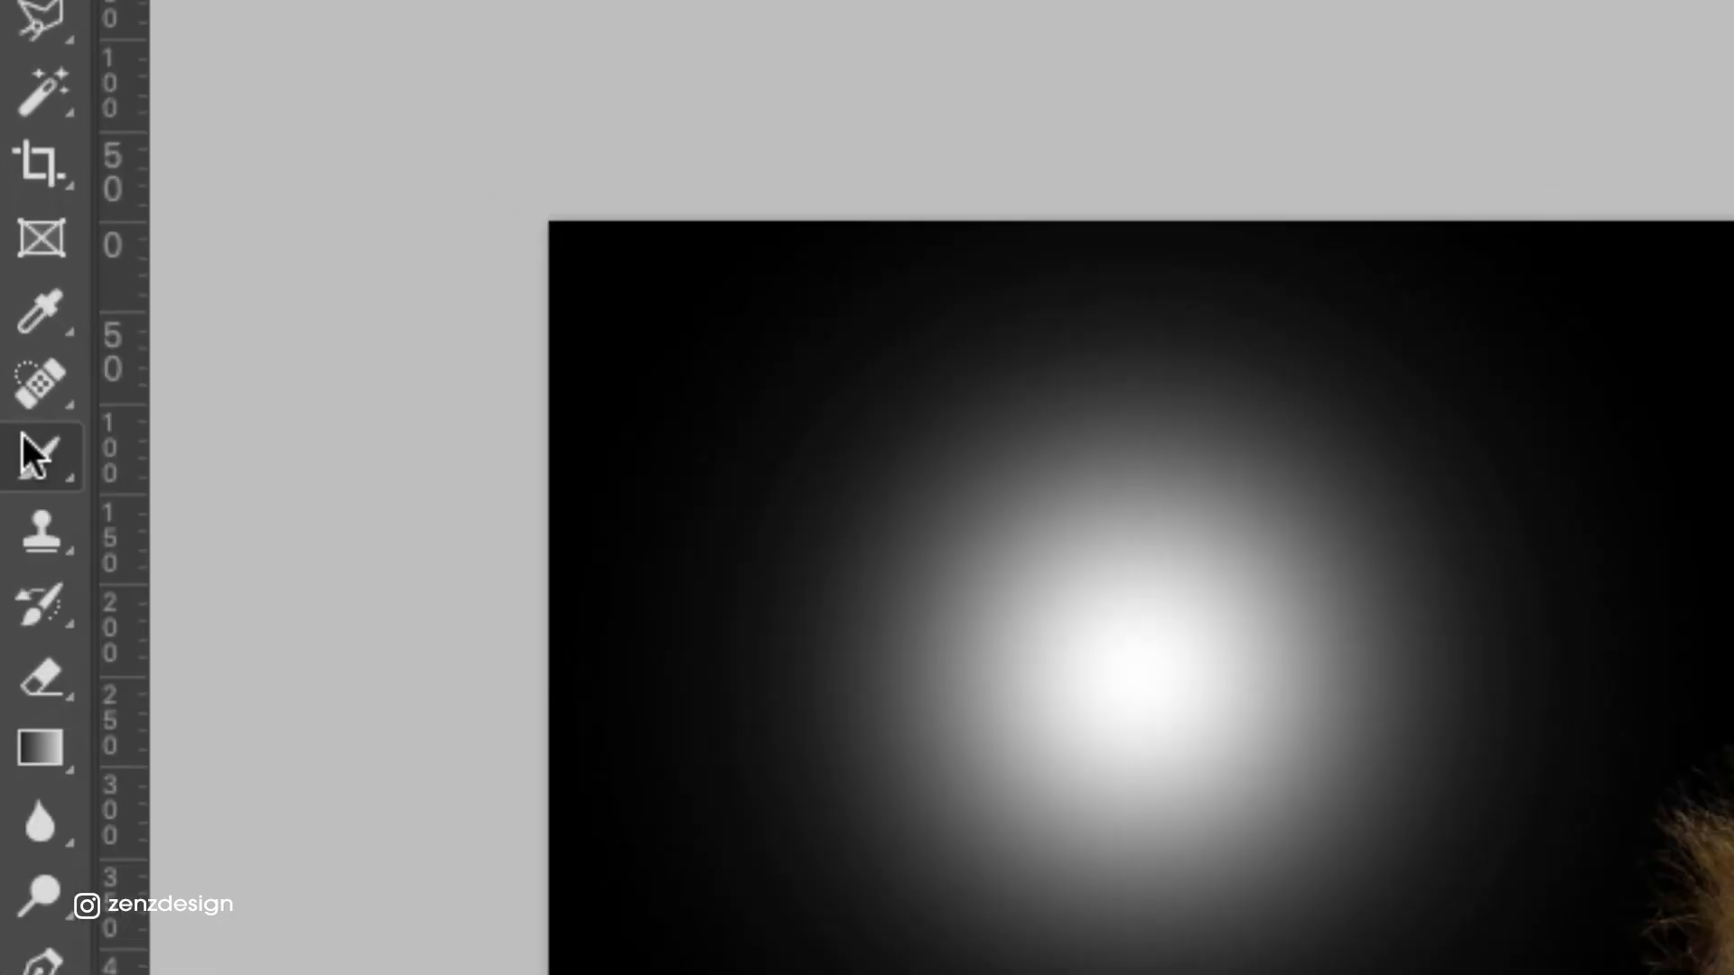
# - Paint black on the Curves 1 mask over the light-facing side of the lion's face with the 400 px Soft Round brush
pyautogui.click(16, 300)
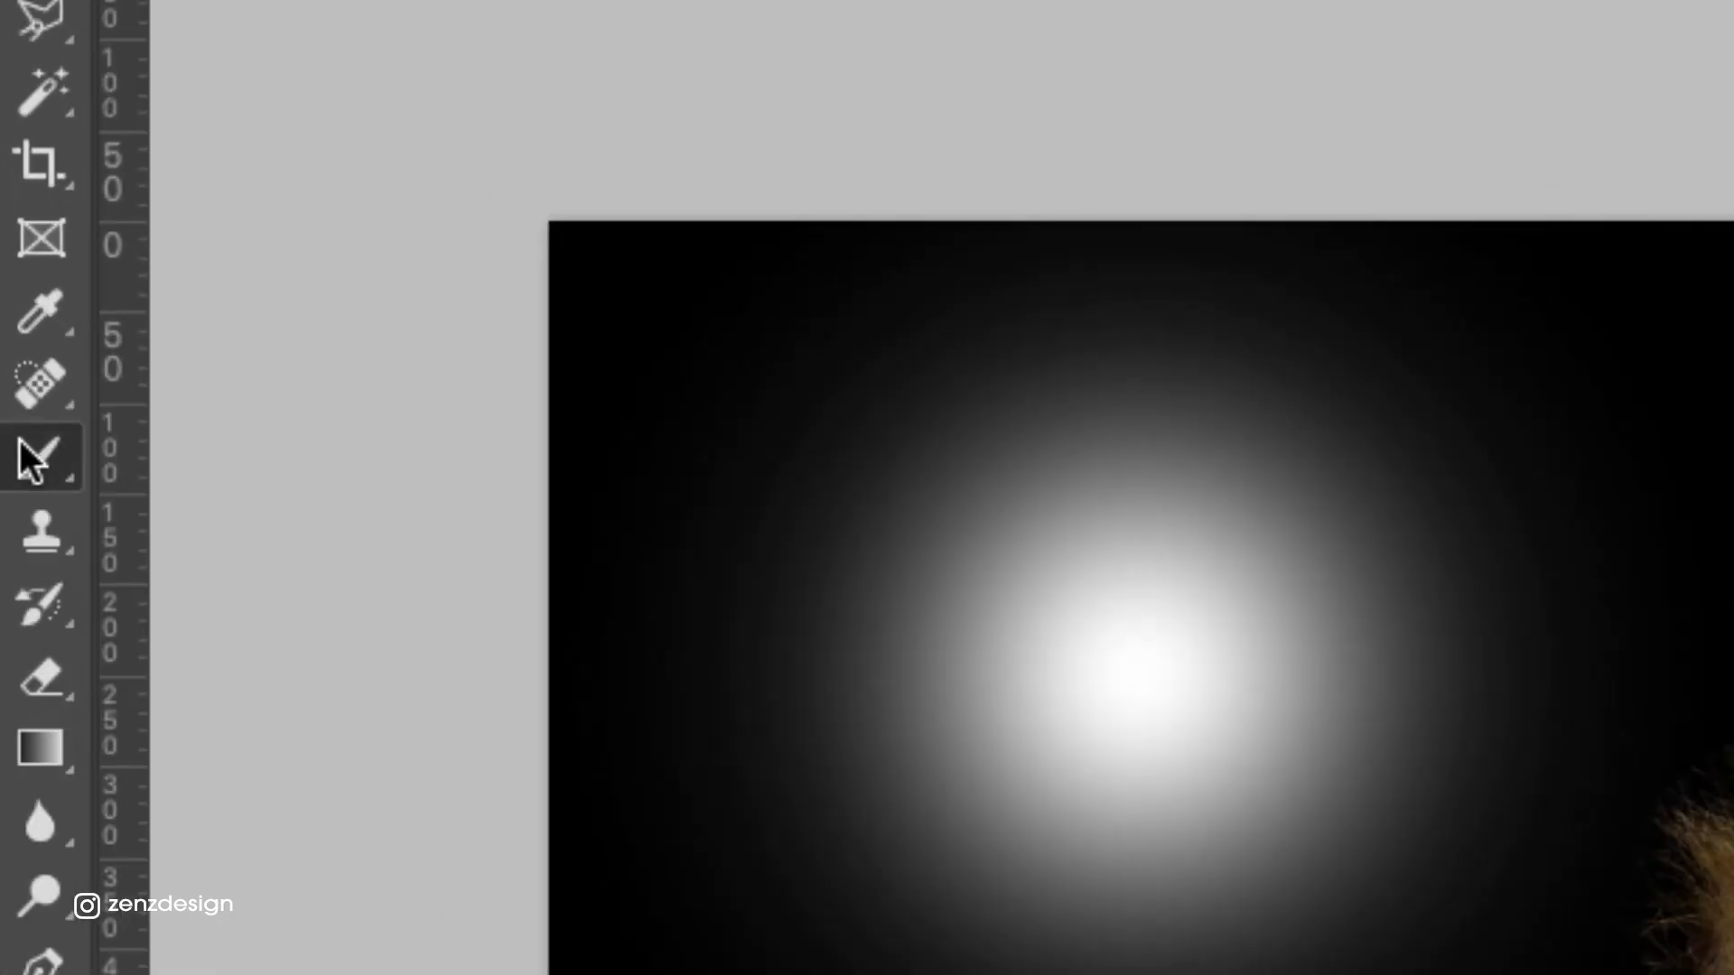
pyautogui.click(269, 54)
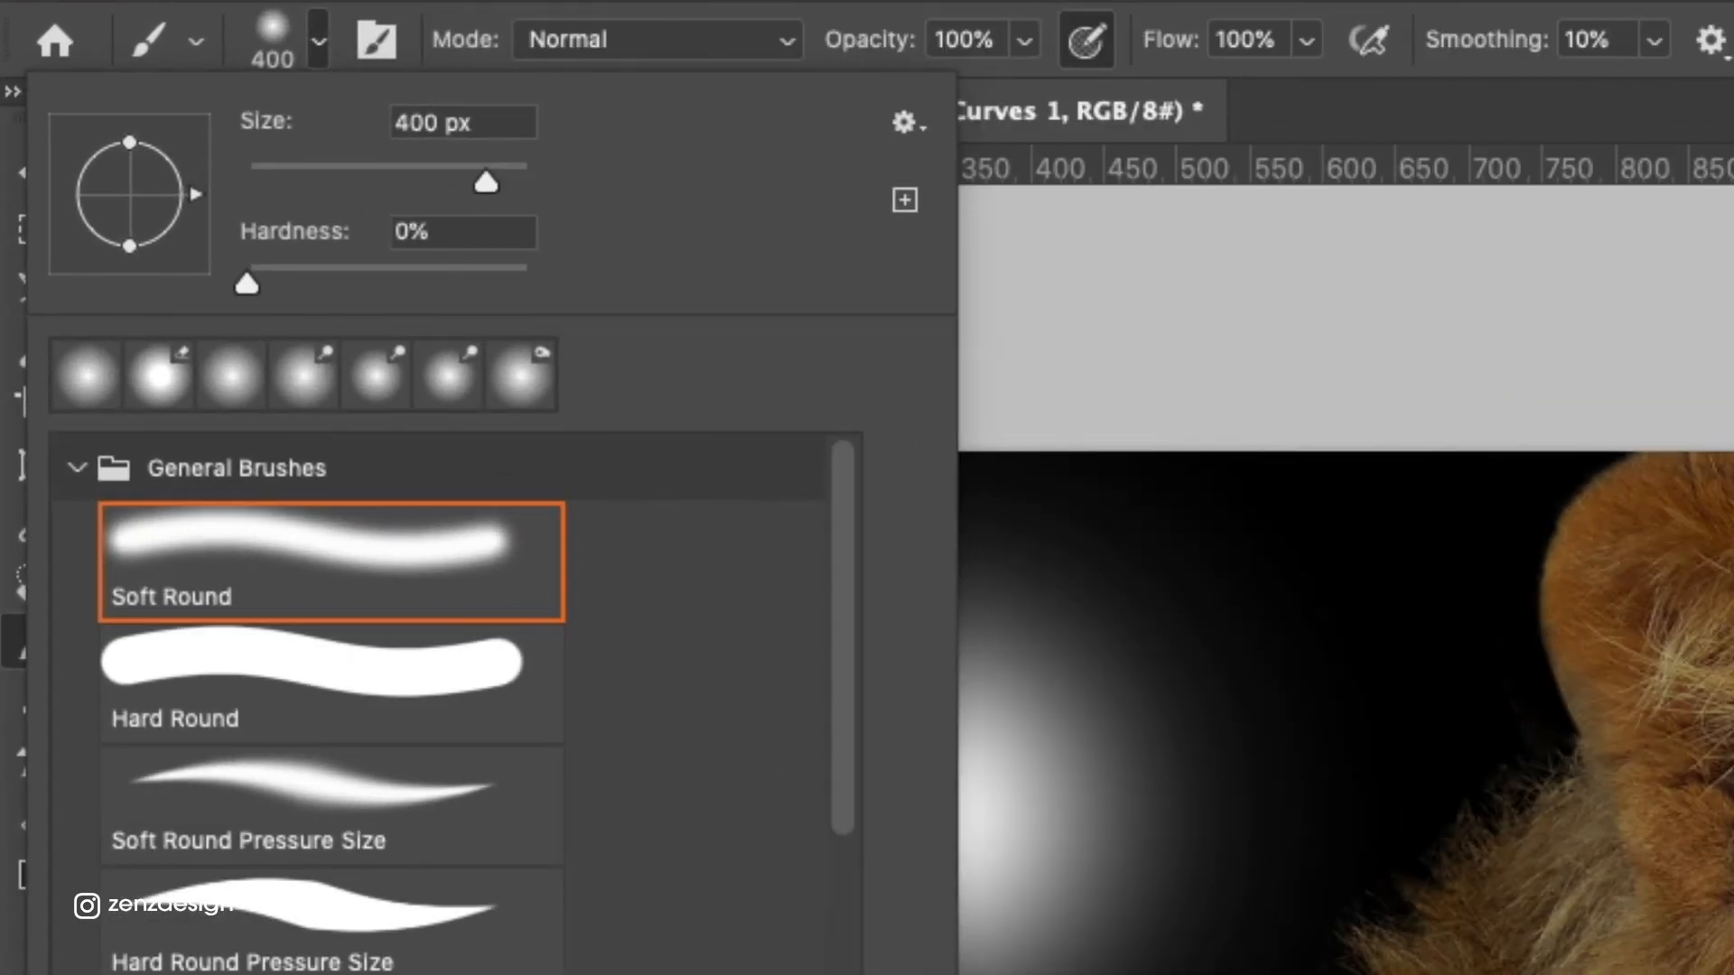
pyautogui.click(359, 36)
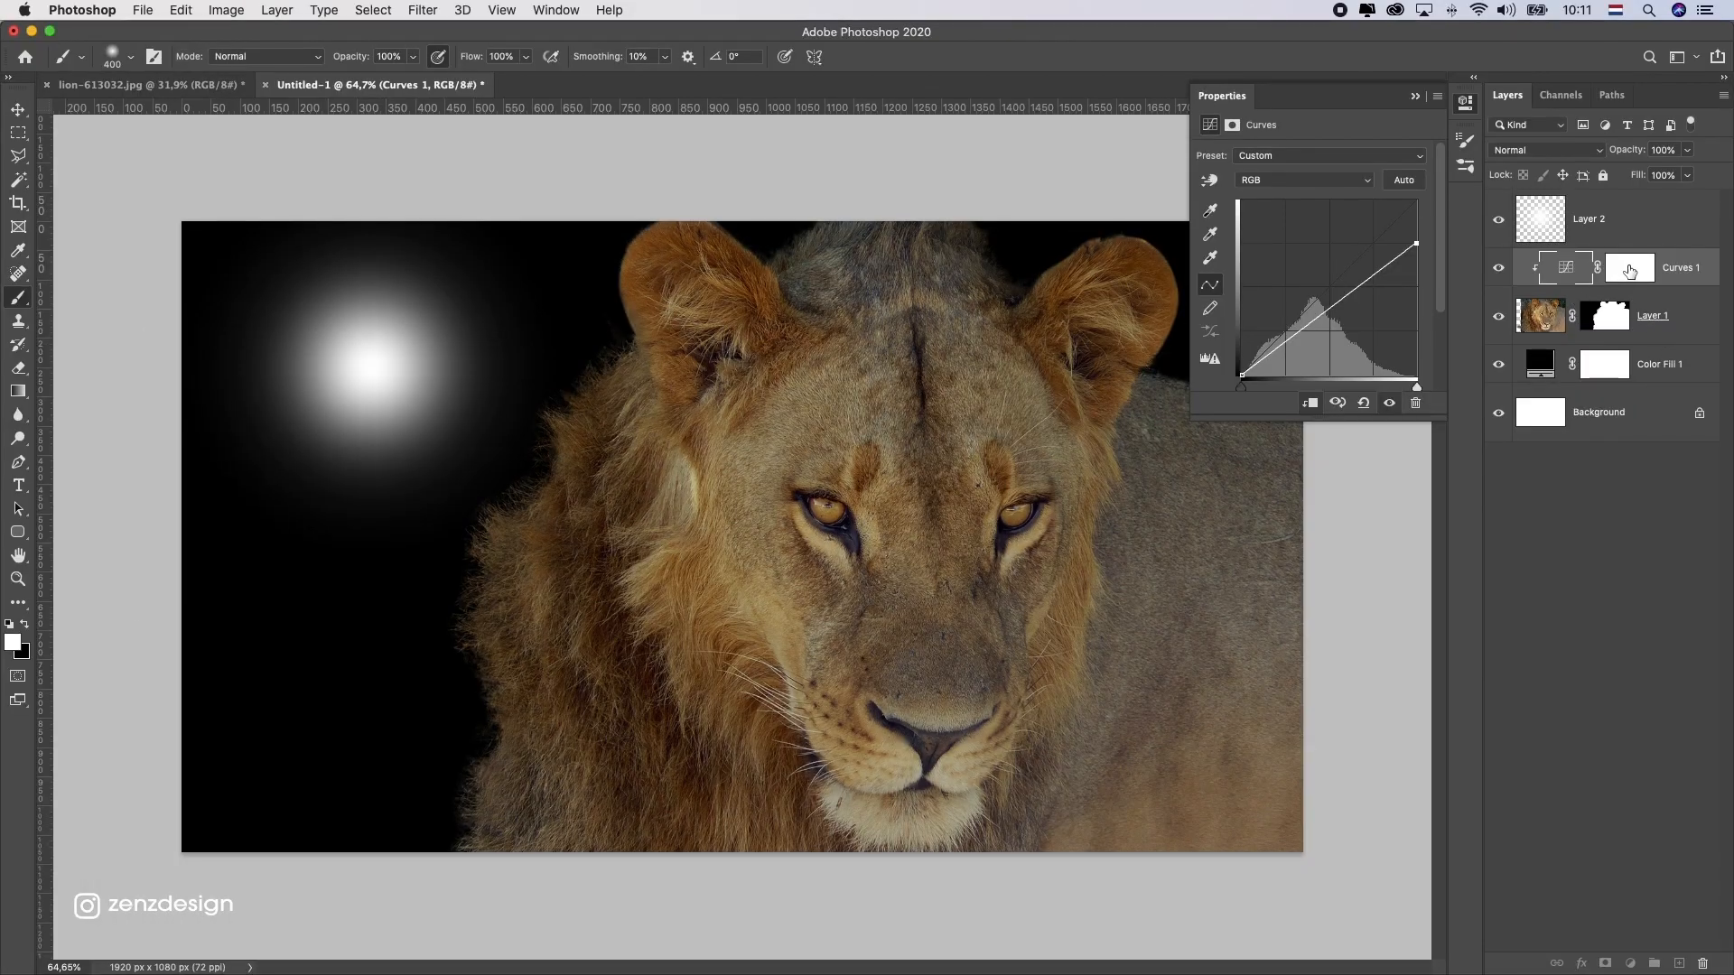
pyautogui.click(1630, 271)
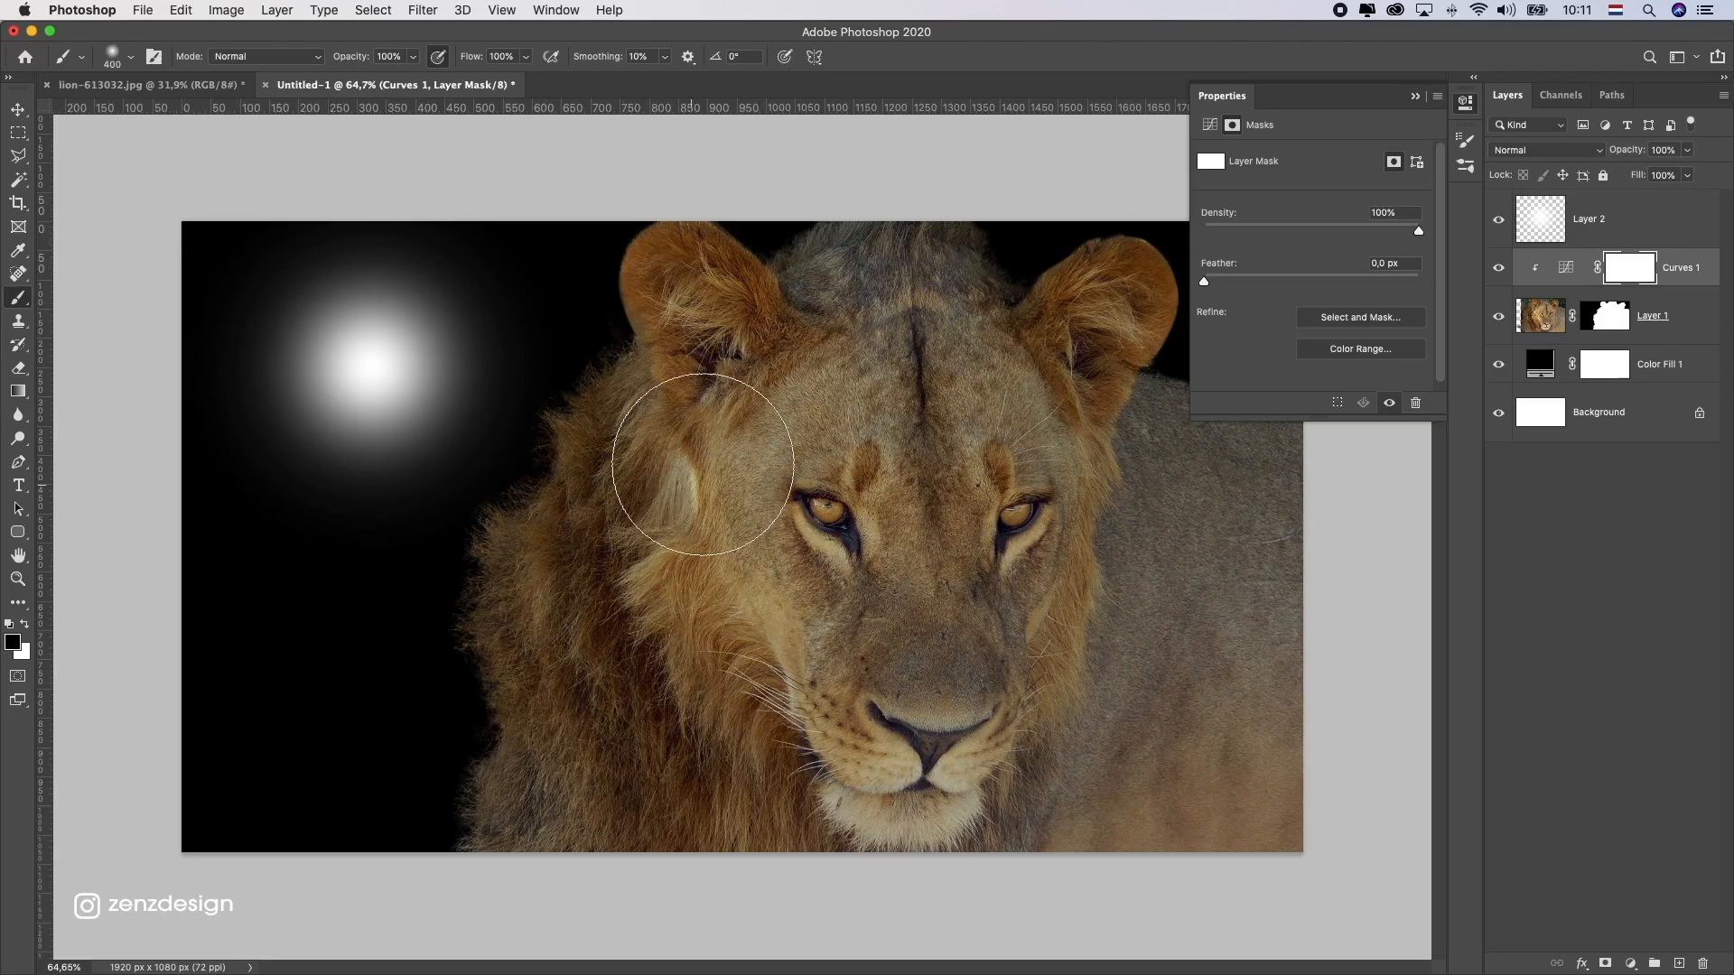
pyautogui.moveTo(700, 462); pyautogui.dragTo(828, 702)
pyautogui.click(832, 700)
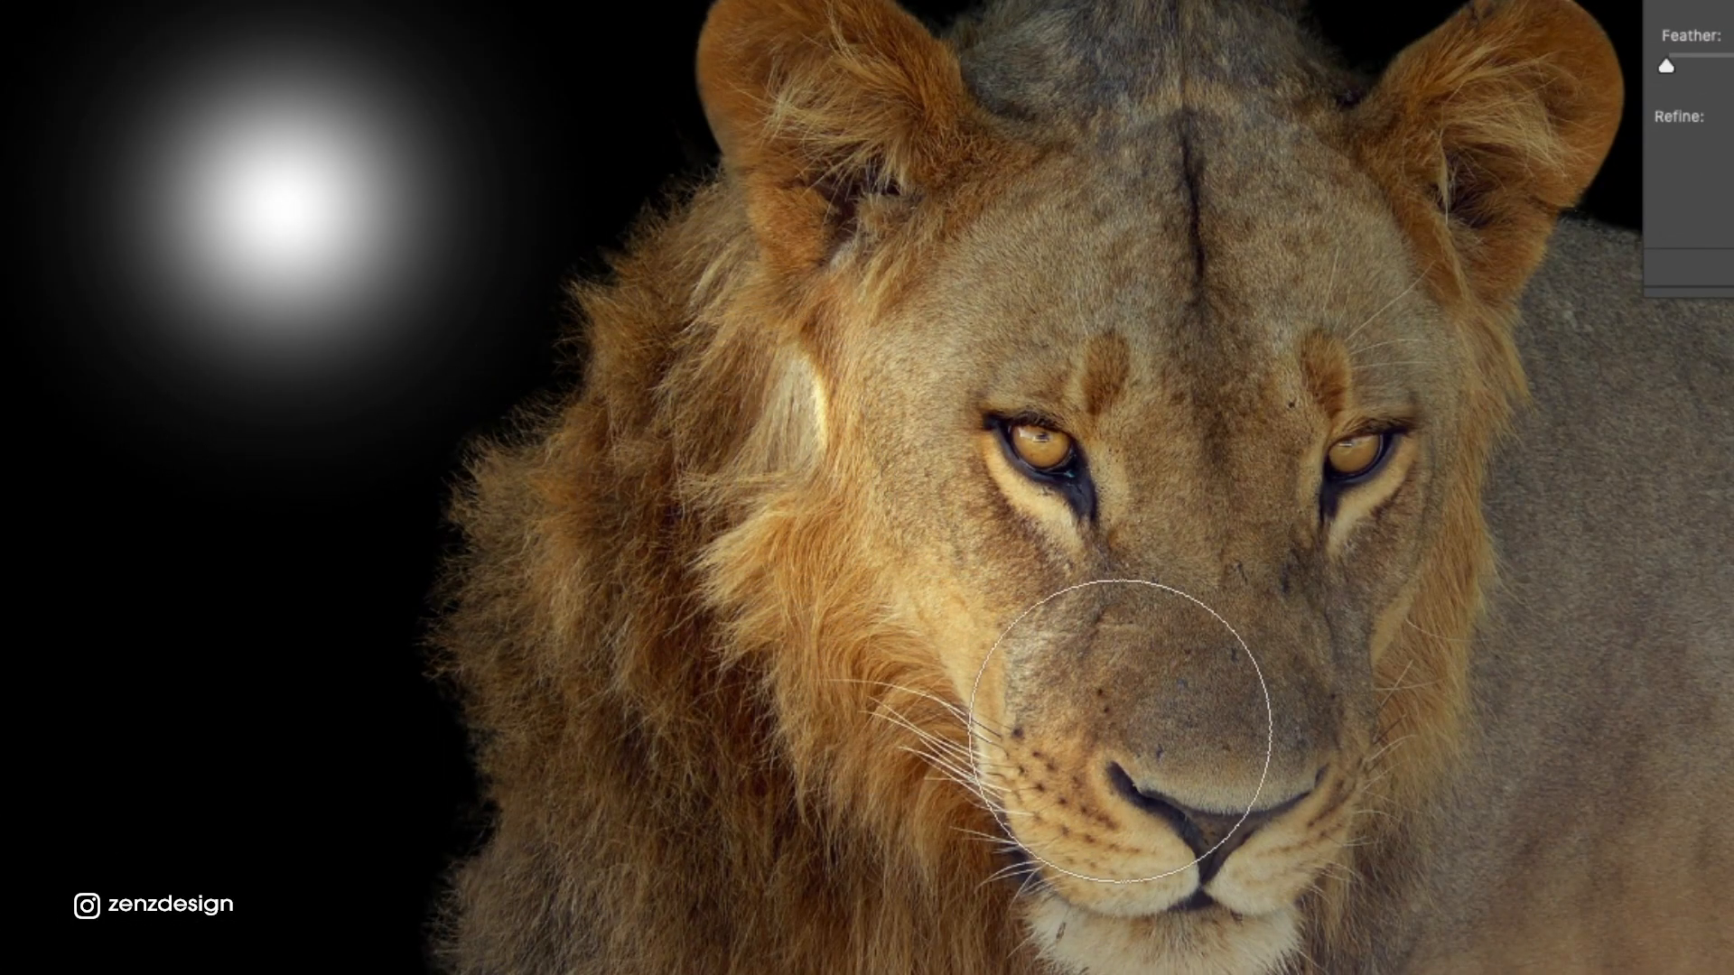
pyautogui.press('super+z')
pyautogui.press('super+z')
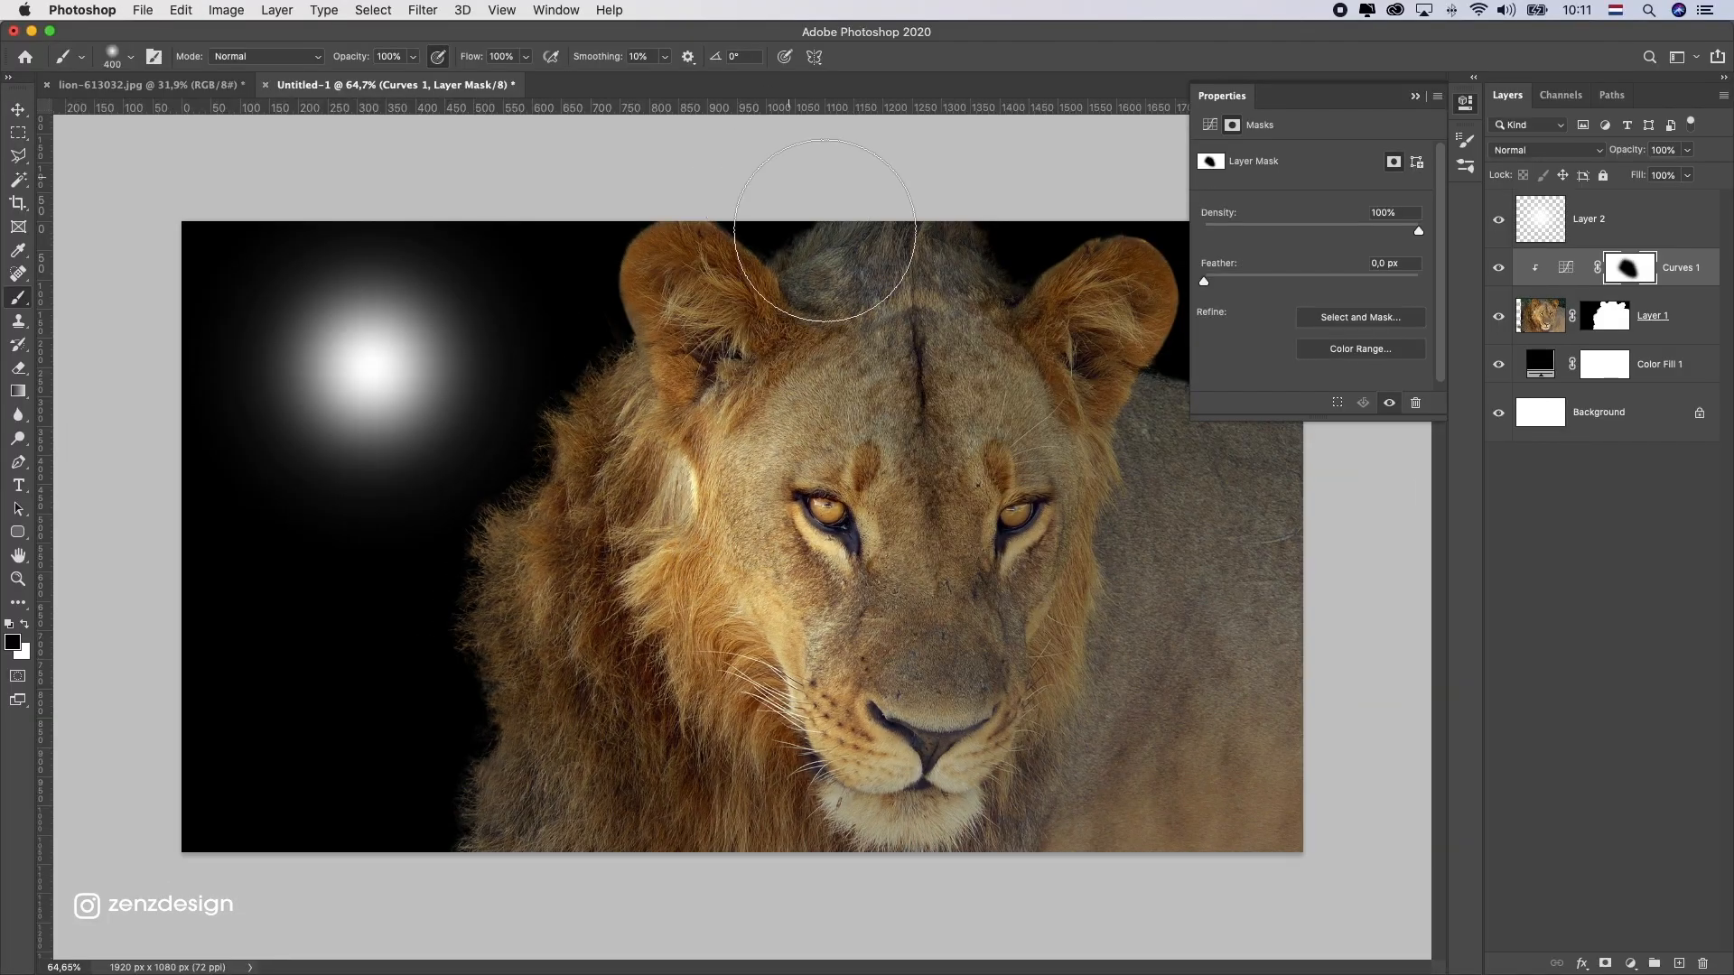
# - Mask Curves 1 out at the top of the head, then over the ear nearest the glow with a 100 px brush
pyautogui.click(826, 230)
pyautogui.press('[')
pyautogui.press('[')
pyautogui.press('[')
pyautogui.press('[')
pyautogui.press('[')
pyautogui.press('[')
pyautogui.press('[')
pyautogui.moveTo(748, 291); pyautogui.dragTo(726, 263)
pyautogui.click(1016, 521)
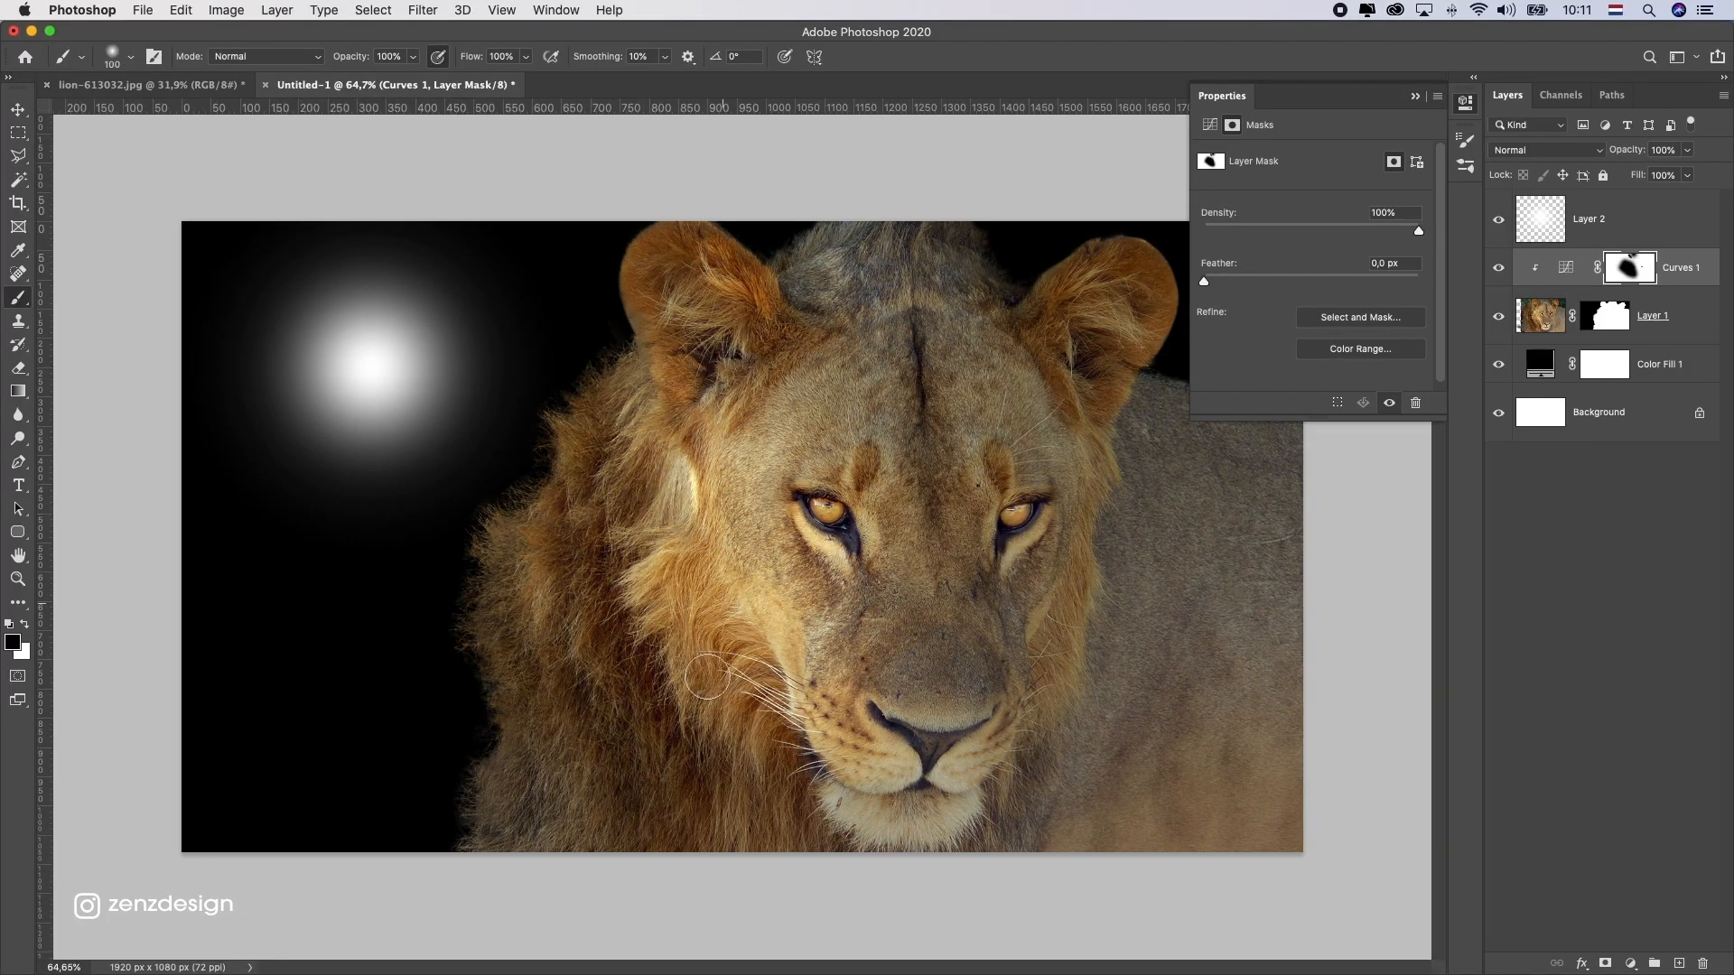
# - Enlarge the brush to 250 px and paint more of the light-facing mane and face out of the Curves 1 mask
pyautogui.press(']')
pyautogui.press(']')
pyautogui.press(']')
pyautogui.press(']')
pyautogui.press(']')
pyautogui.press(']')
pyautogui.press(']')
pyautogui.moveTo(550, 668); pyautogui.dragTo(908, 664)
pyautogui.moveTo(872, 488); pyautogui.dragTo(869, 434)
# - Add a second Curves adjustment layer above Curves 1, brighten its highlights by shifting the white point inward, and anchor the shadows with a point
pyautogui.click(1630, 964)
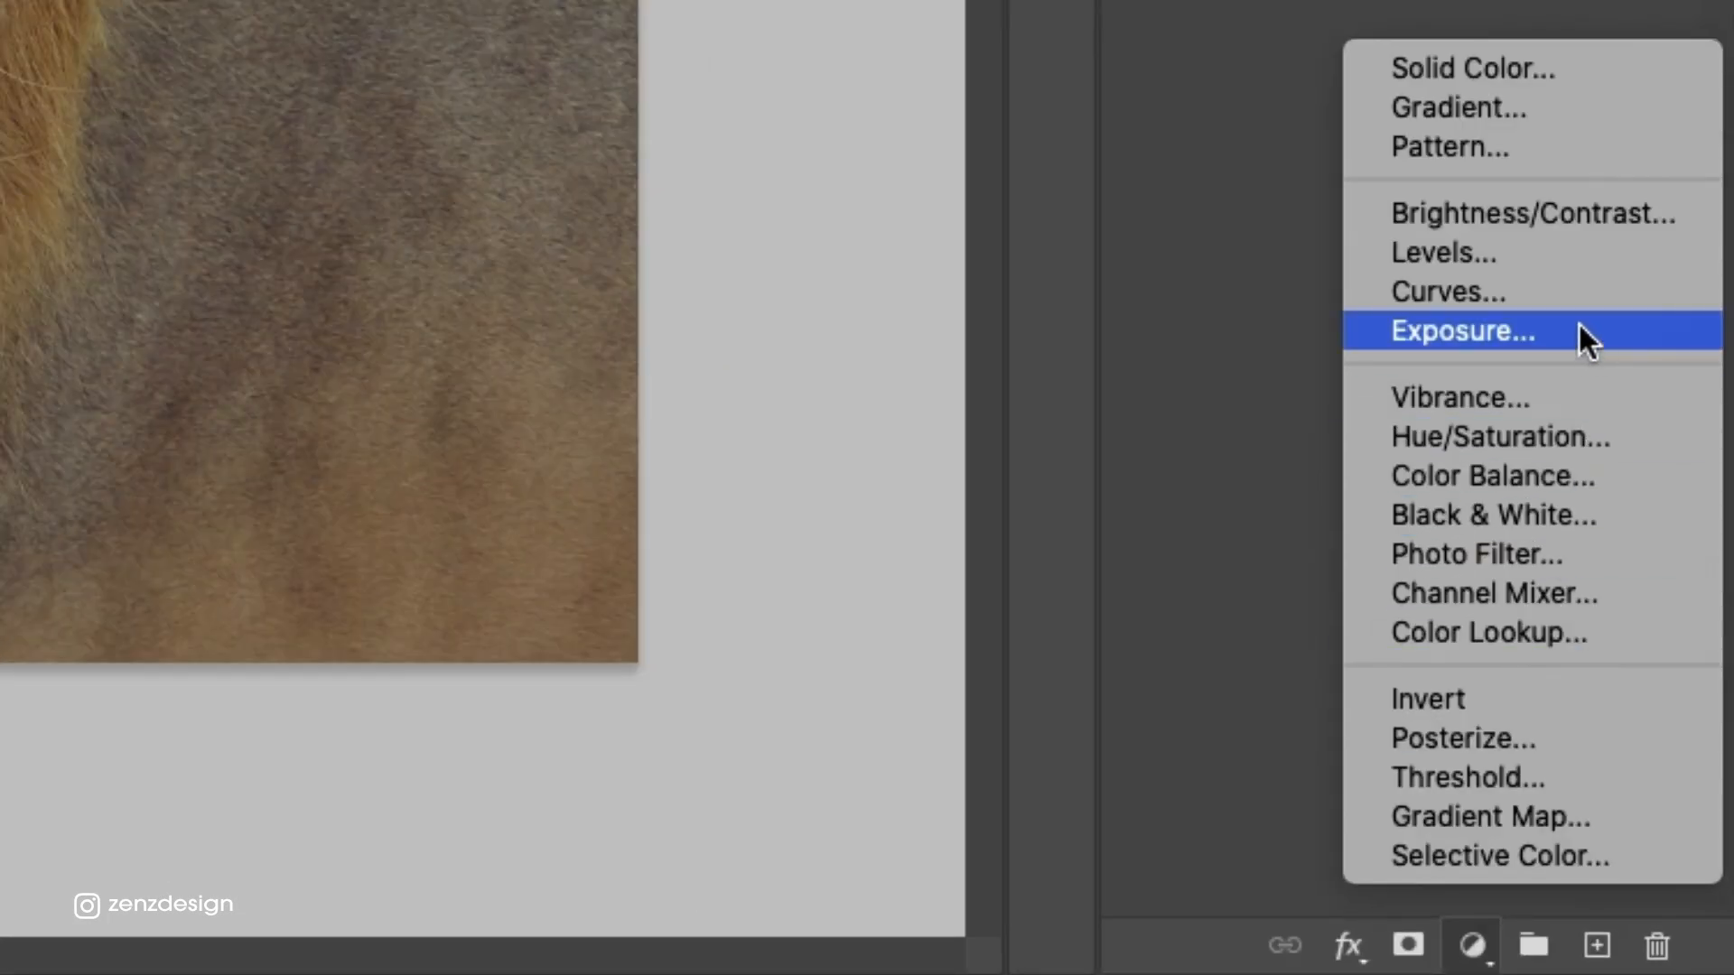
pyautogui.click(1668, 709)
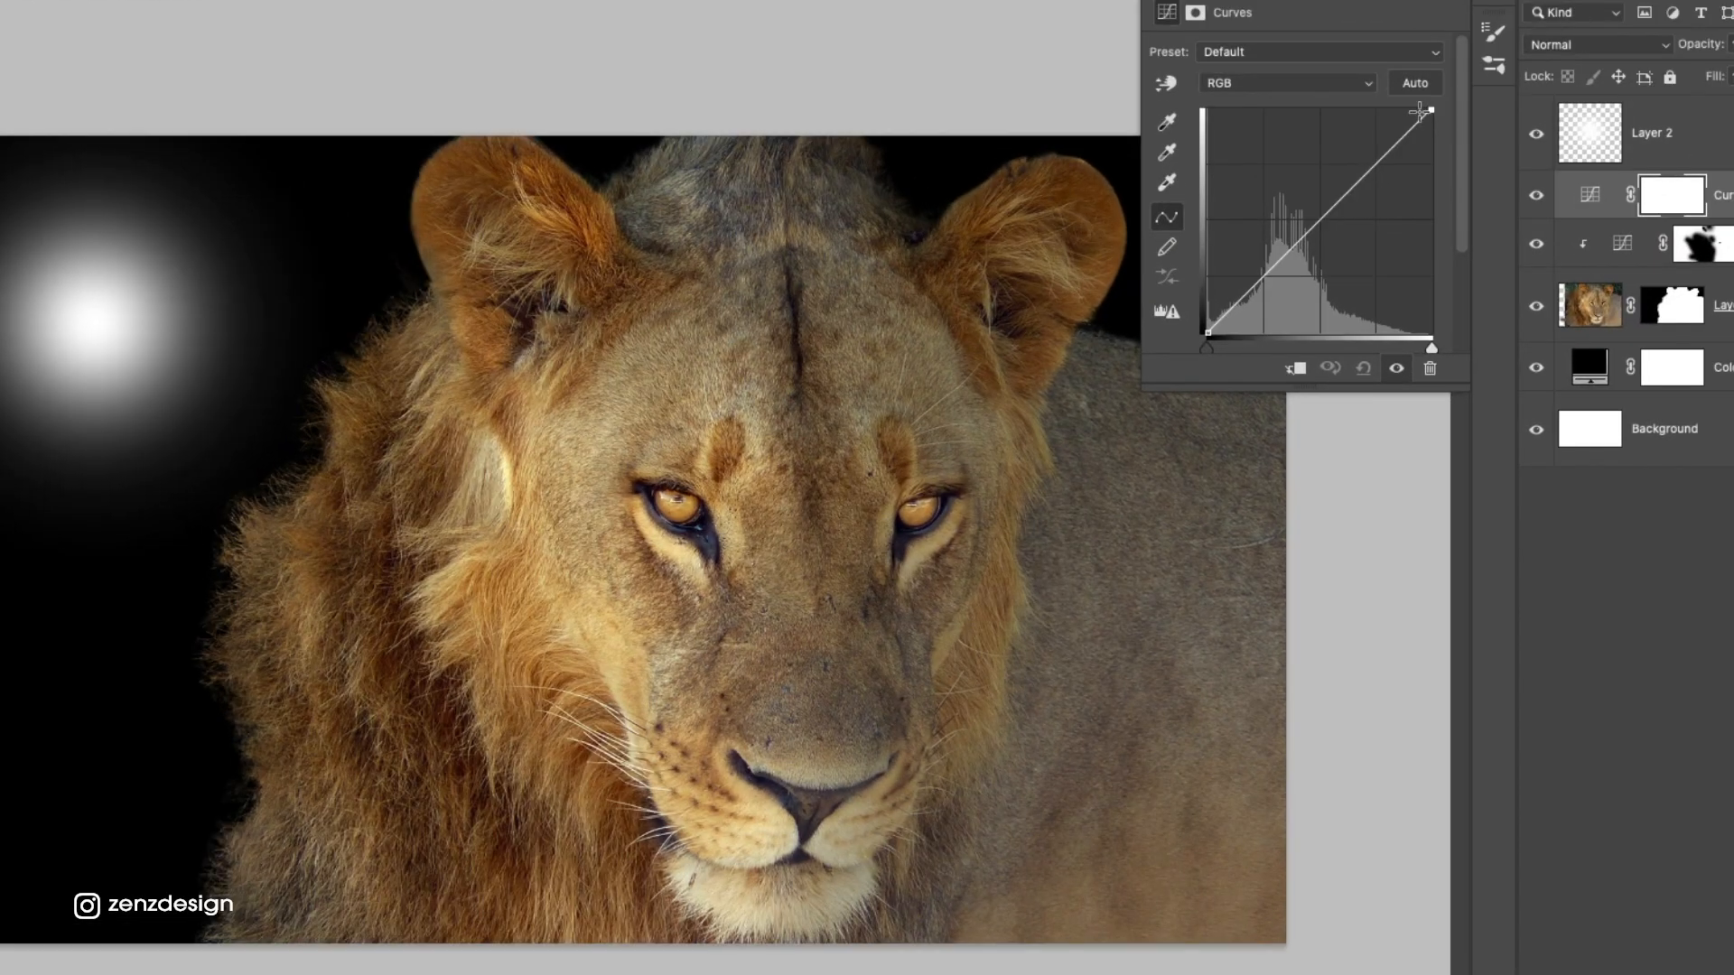
pyautogui.moveTo(1416, 200); pyautogui.dragTo(1383, 200)
pyautogui.moveTo(1391, 109); pyautogui.dragTo(1400, 109)
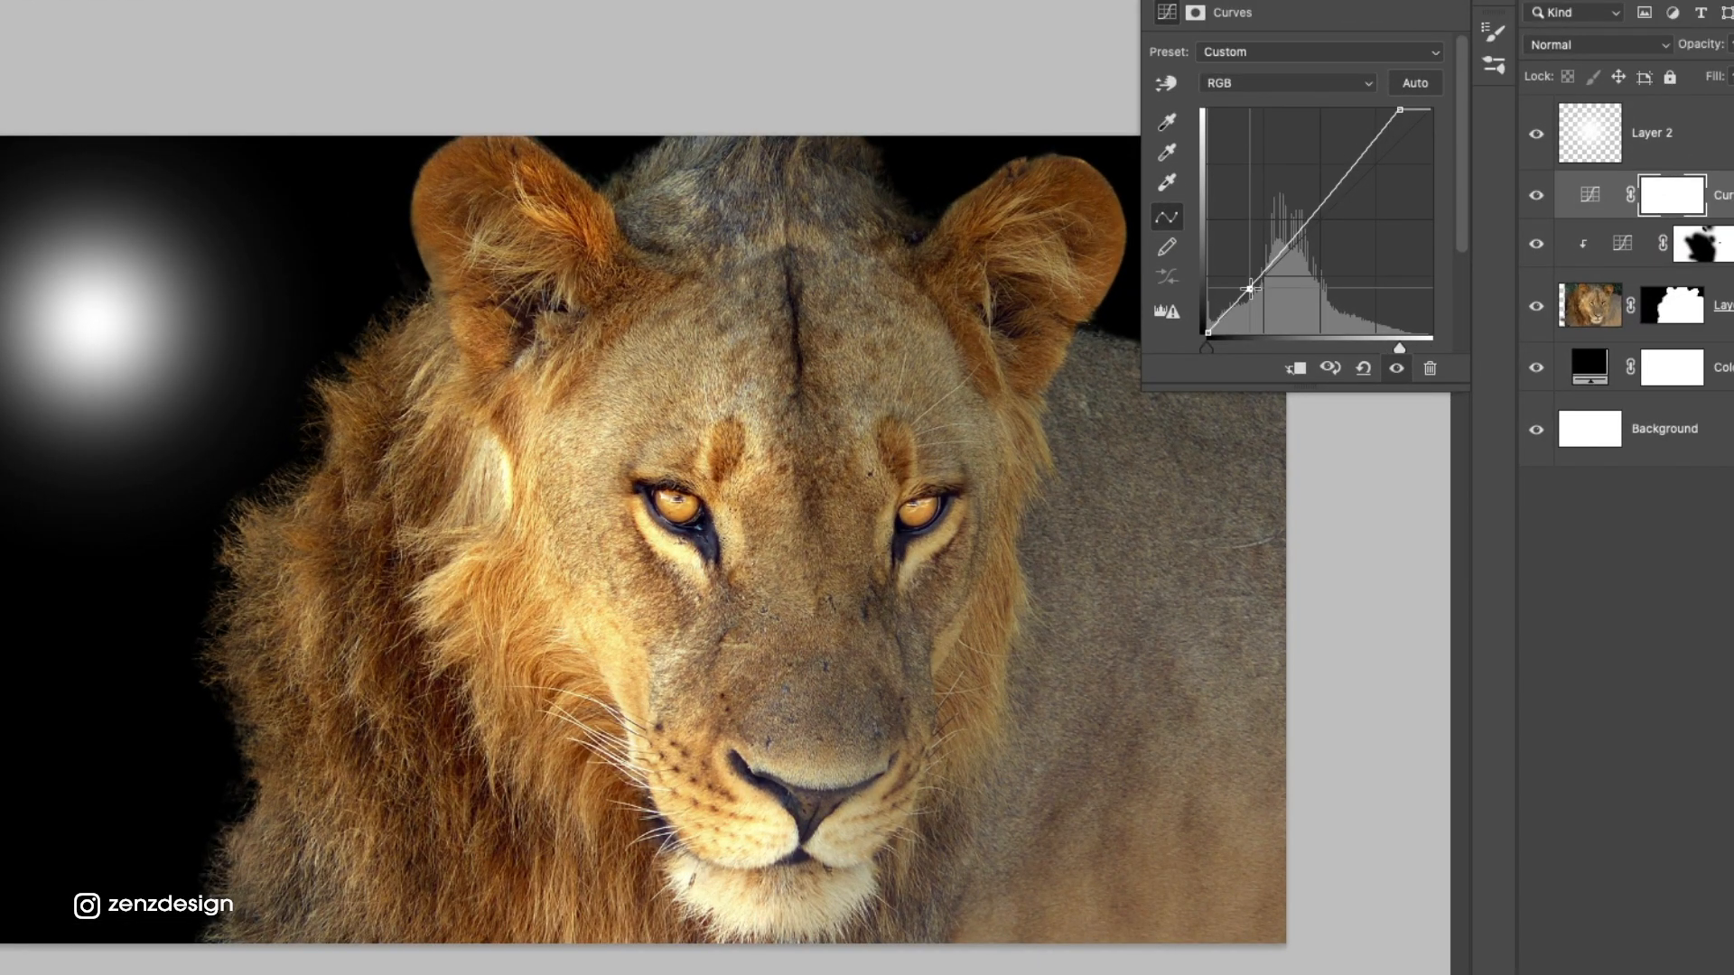
pyautogui.click(1254, 290)
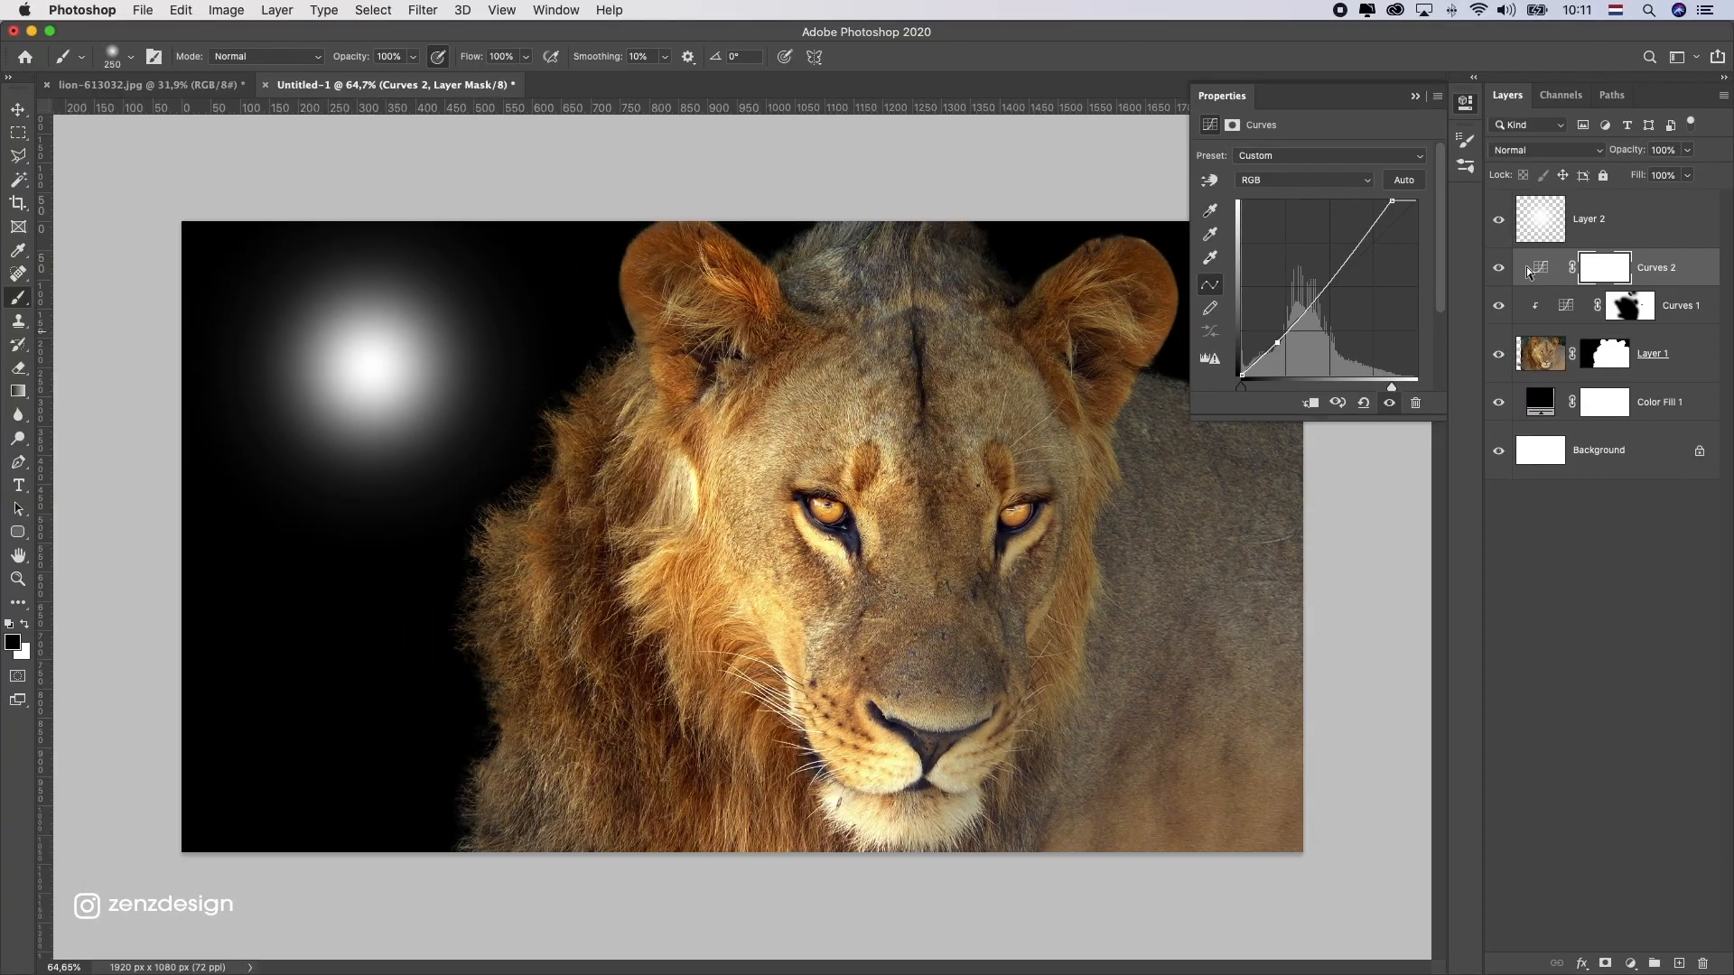
# - Paint black on the Curves 2 mask over the lion's shaded side away from the glow, and compare the layer on and off
pyautogui.click(1672, 195)
pyautogui.moveTo(574, 498); pyautogui.dragTo(634, 569)
pyautogui.press('super+z')
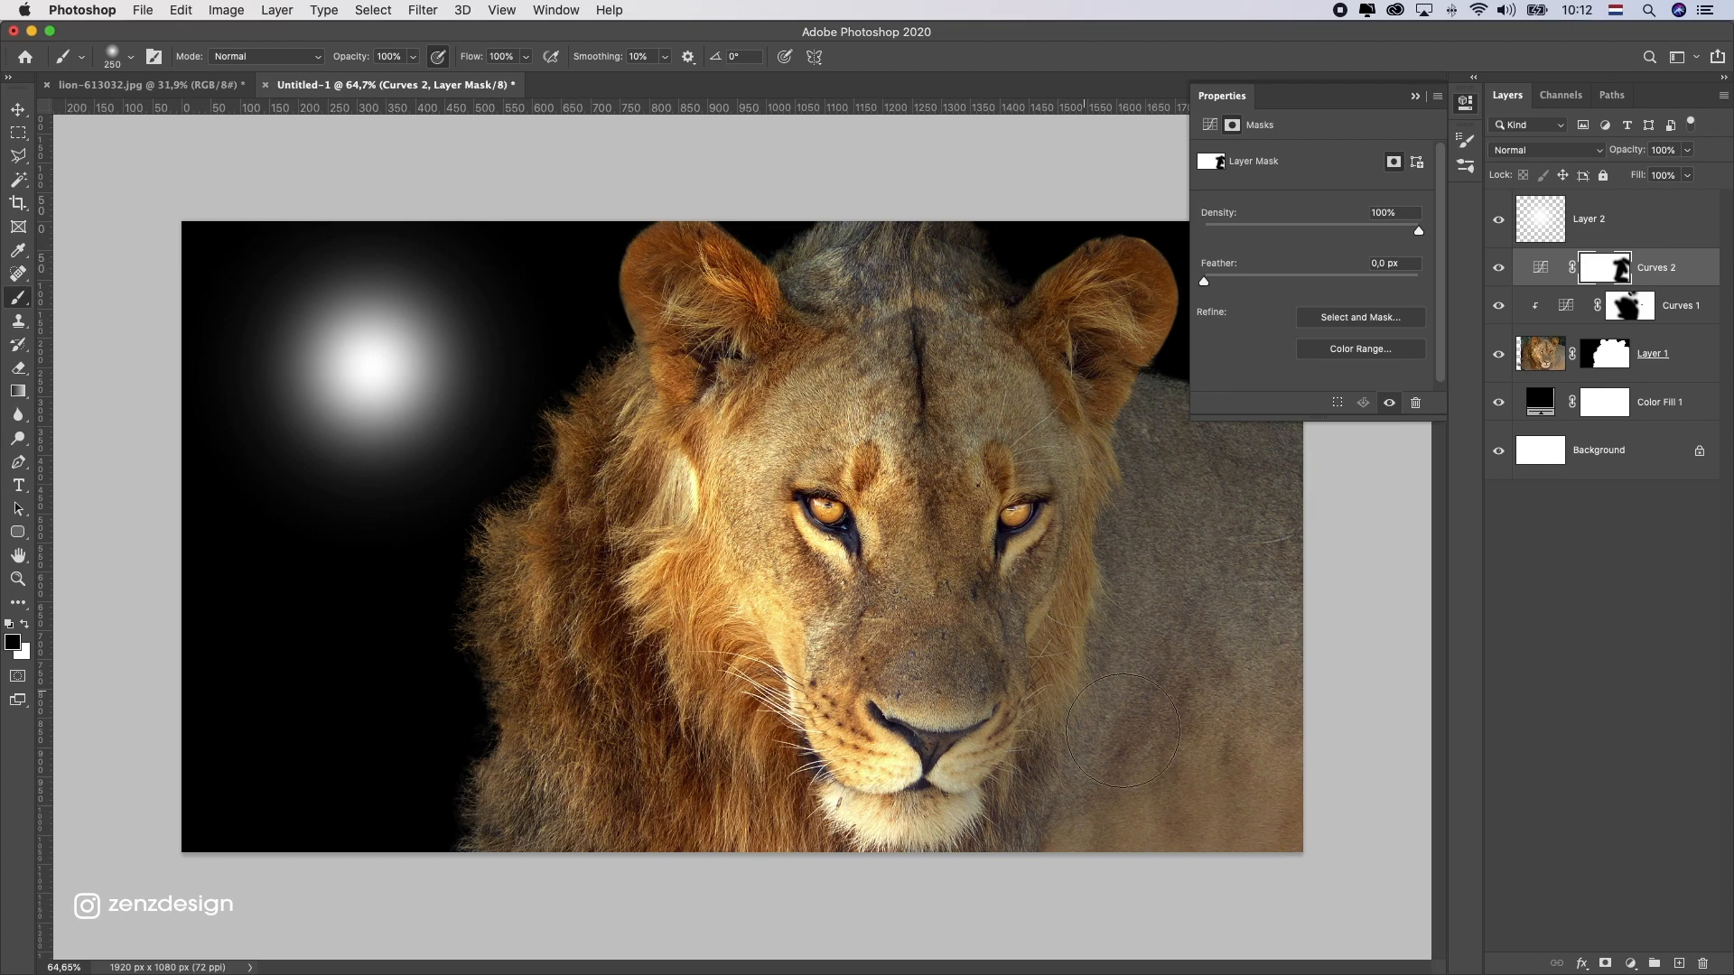
pyautogui.click(1498, 269)
pyautogui.click(1497, 268)
pyautogui.scroll(-1, 1387, 442)
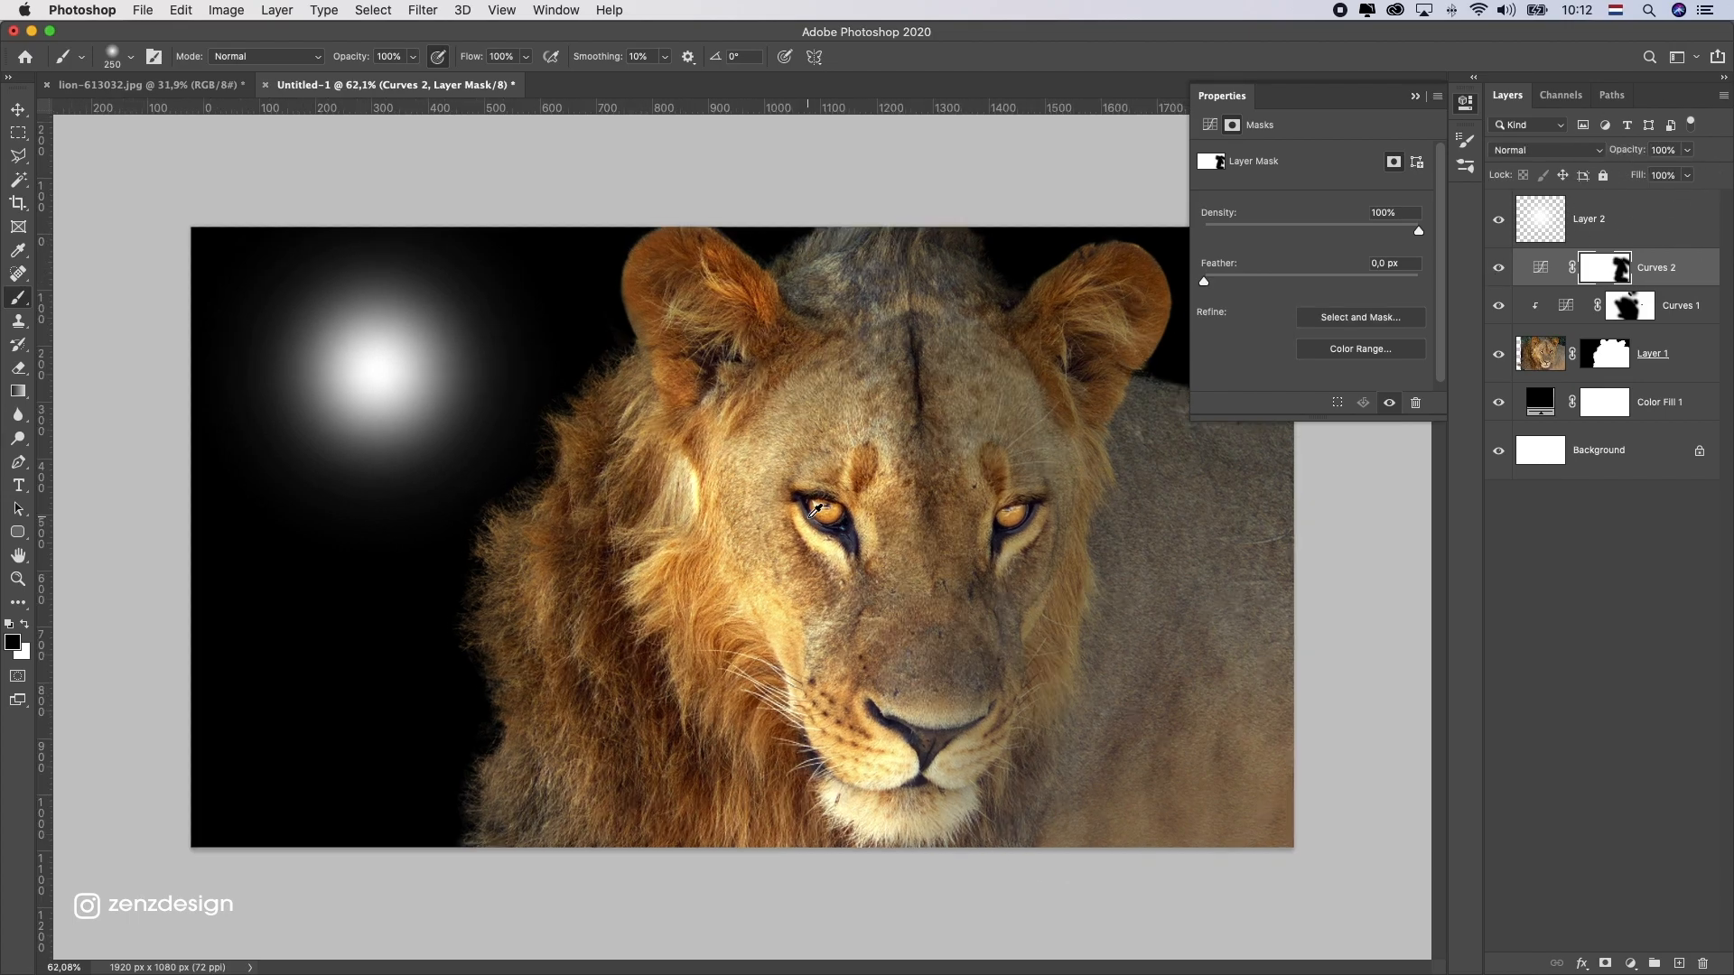
pyautogui.scroll(3, 1391, 434)
# - Add an Exposure adjustment layer above Curves 2
pyautogui.click(1415, 96)
pyautogui.click(1630, 965)
pyautogui.click(1647, 726)
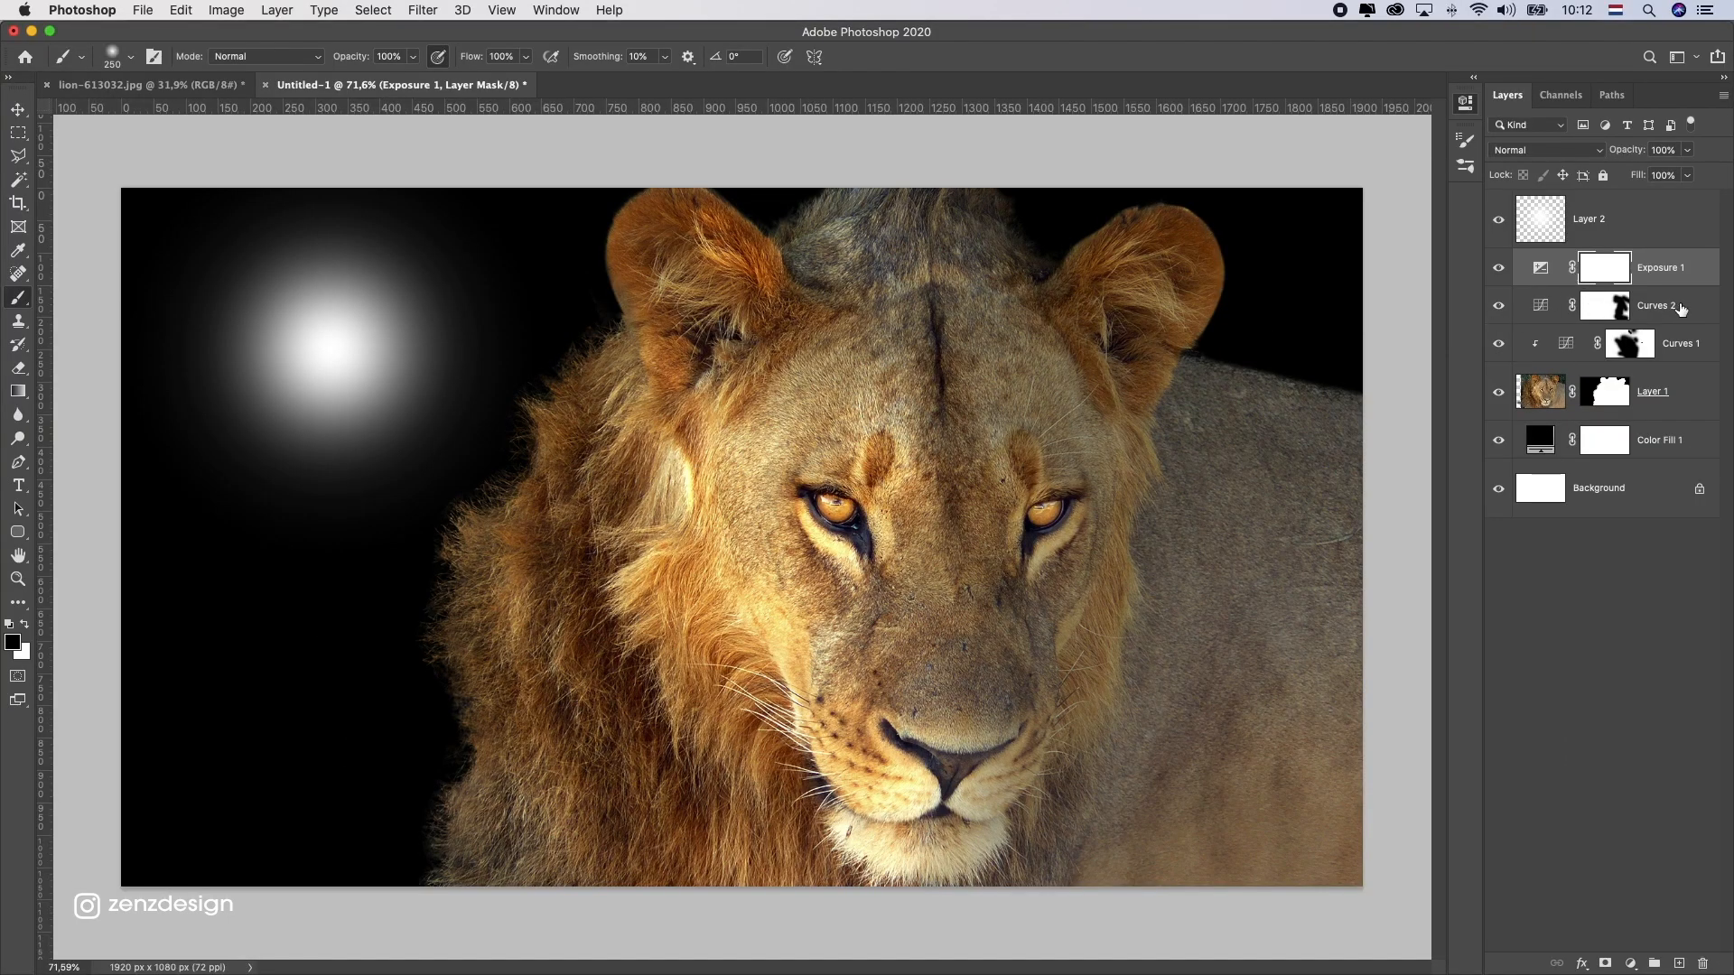
# - Clip both the Curves 2 and Exposure 1 adjustment layers to the lion layer
pyautogui.click(1680, 309)
pyautogui.rightClick(1667, 312)
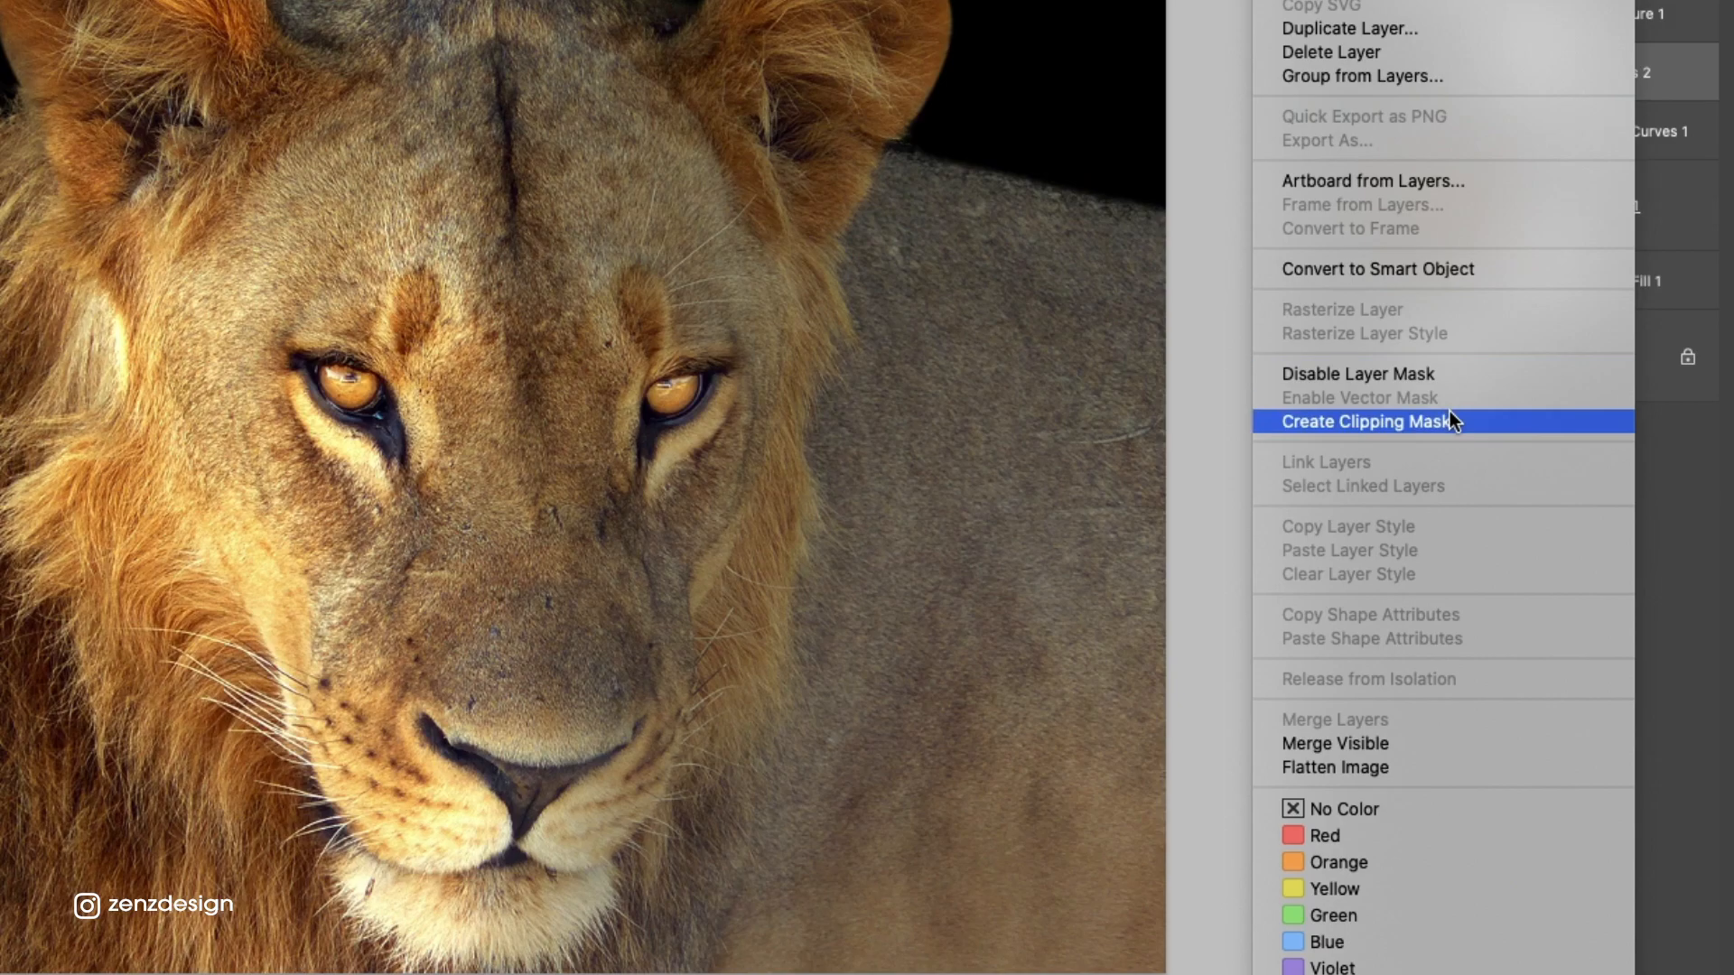
pyautogui.click(1458, 417)
pyautogui.click(1663, 14)
pyautogui.rightClick(1663, 14)
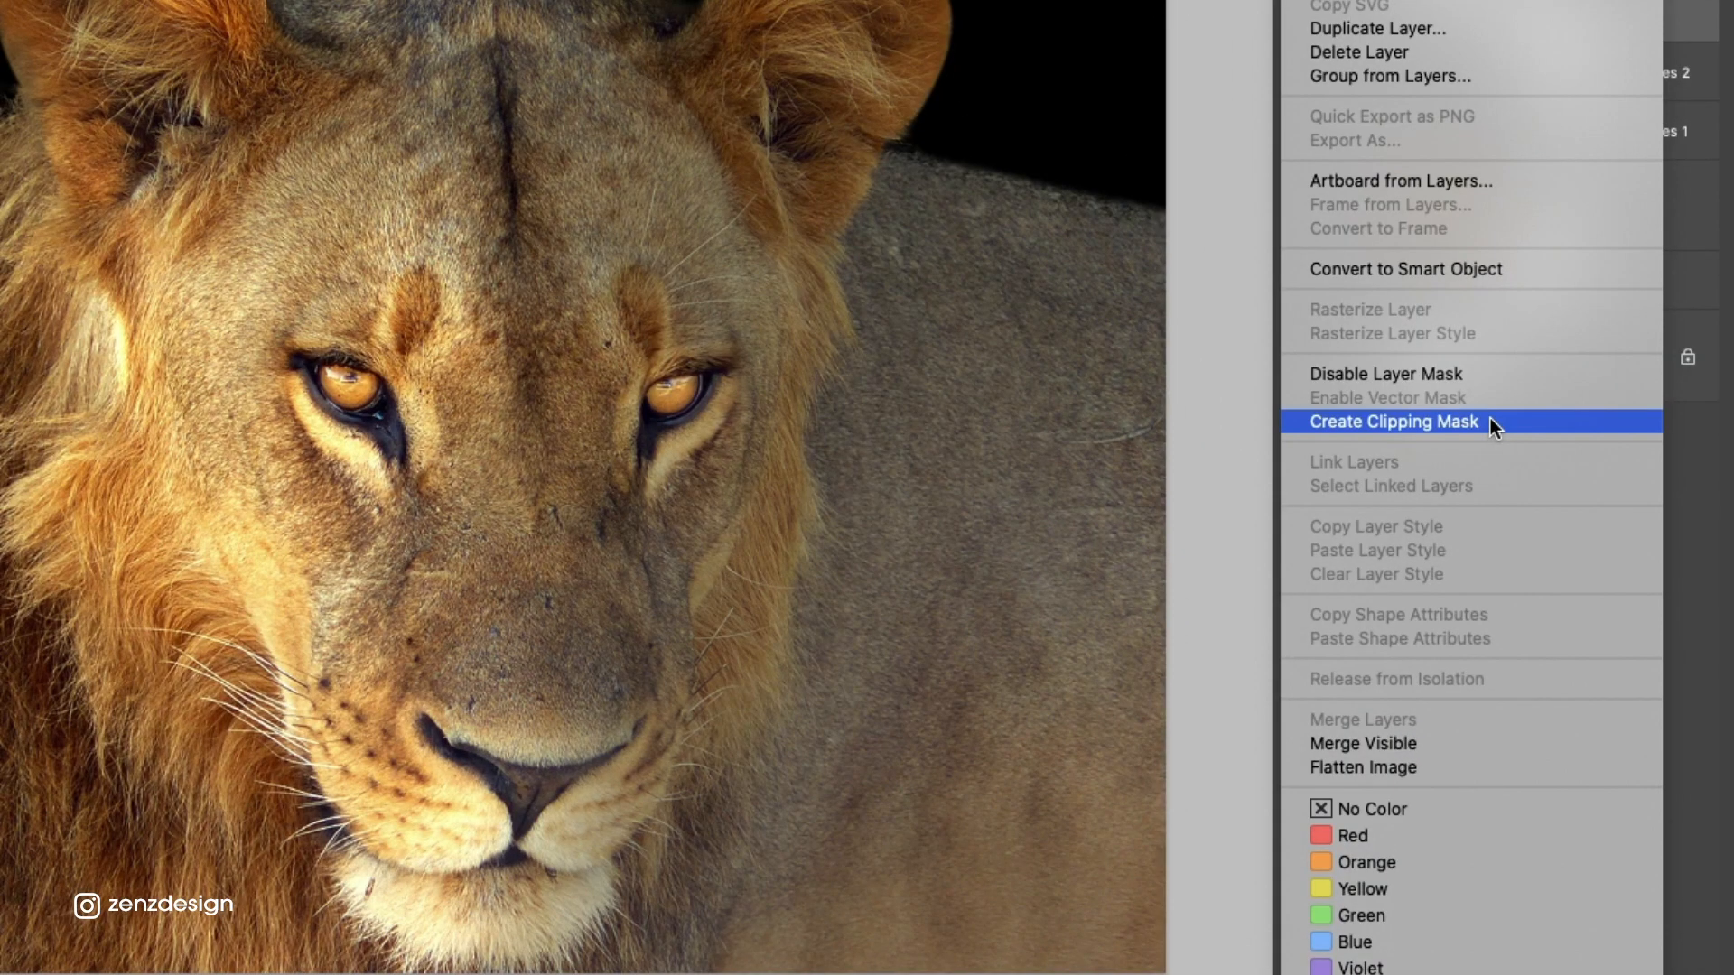
pyautogui.click(1560, 531)
# - Set the Exposure 1 adjustment's exposure to +0,62 and invert its layer mask to black
pyautogui.click(1549, 275)
pyautogui.press('x')
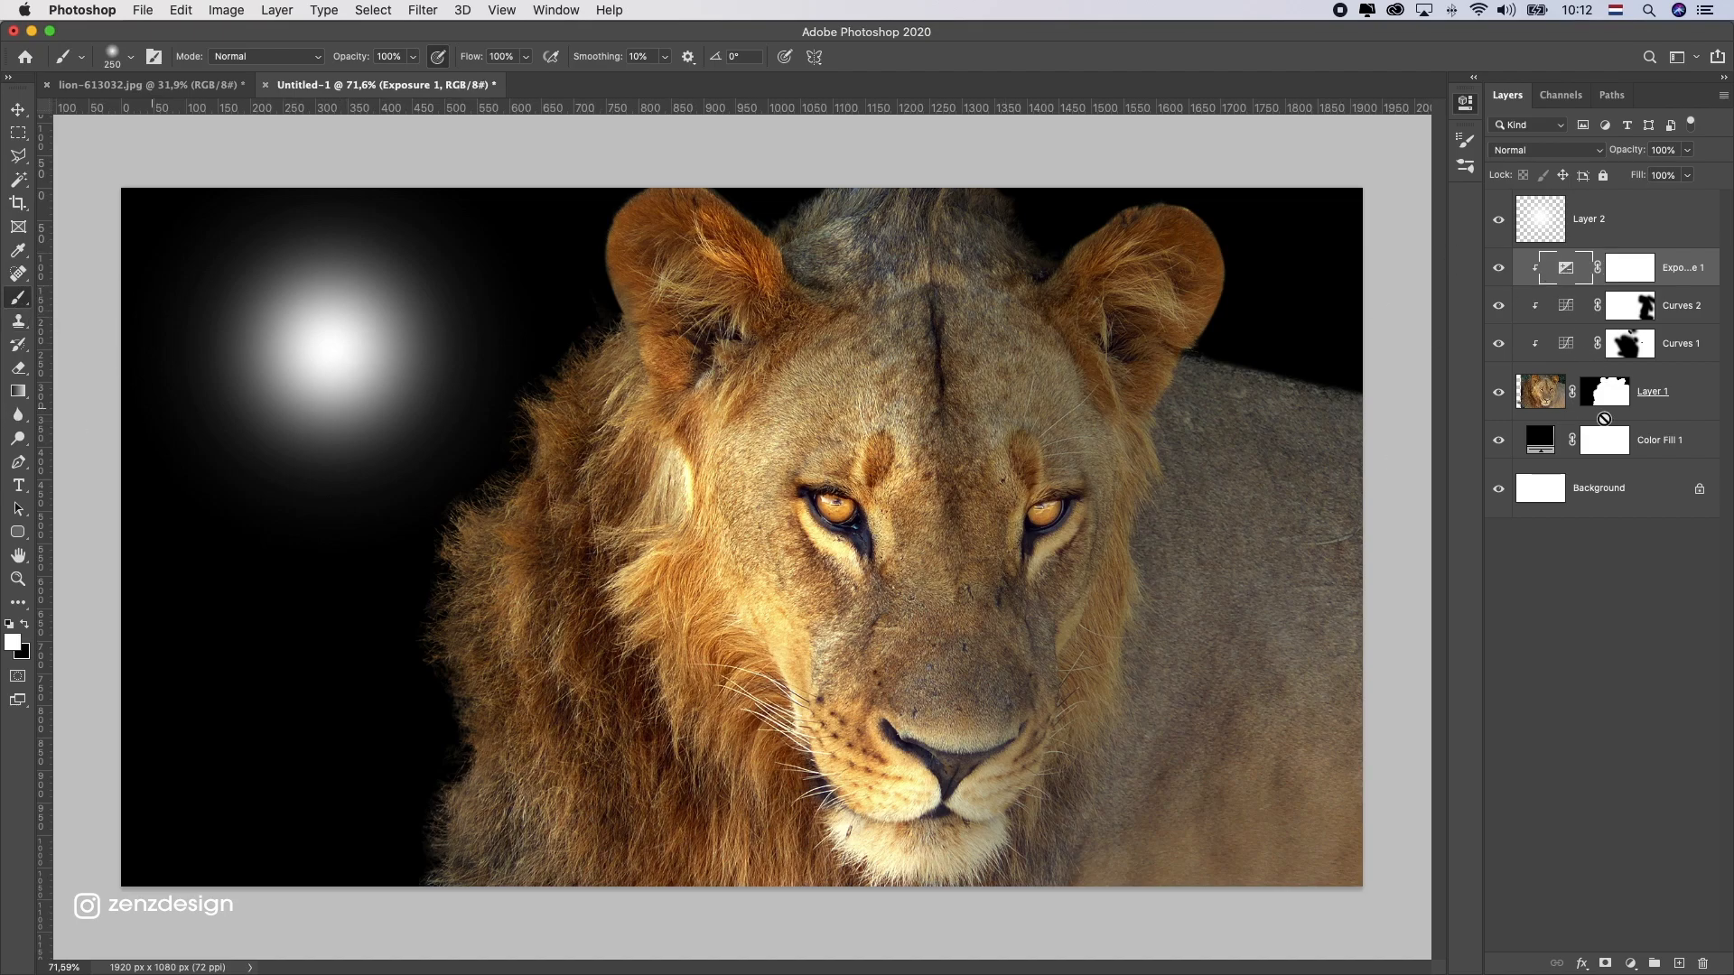
pyautogui.click(1614, 280)
pyautogui.press('x')
pyautogui.click(1601, 286)
pyautogui.doubleClick(1562, 268)
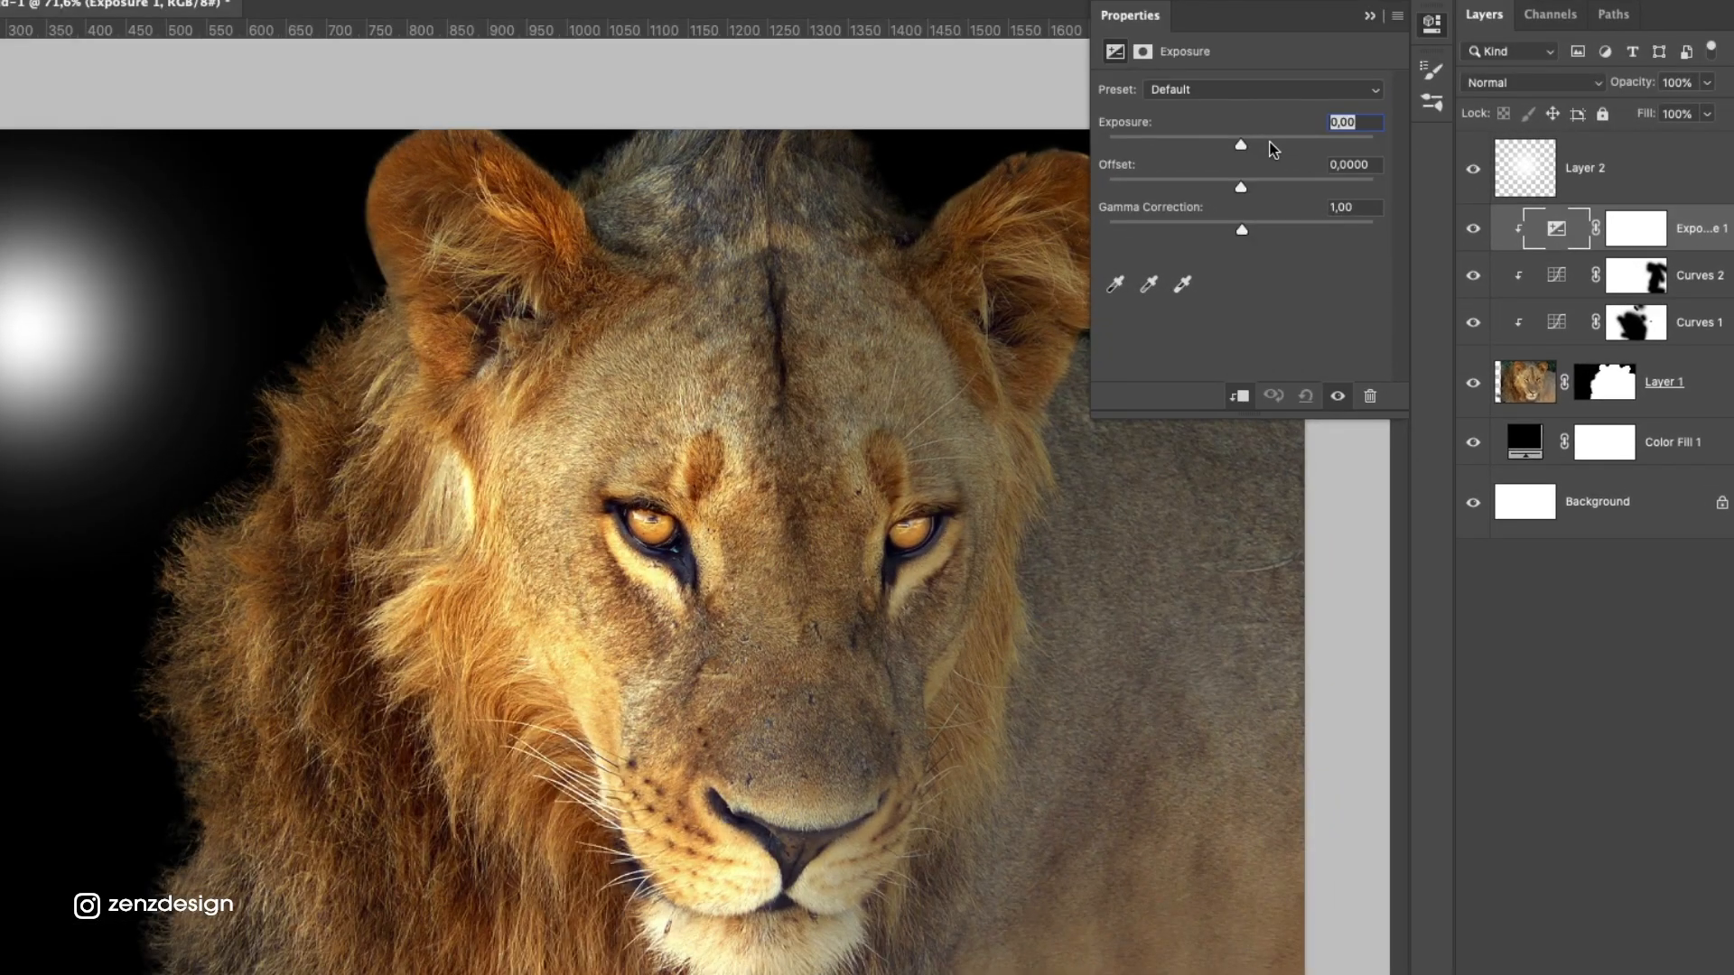
pyautogui.moveTo(1251, 147); pyautogui.dragTo(1253, 145)
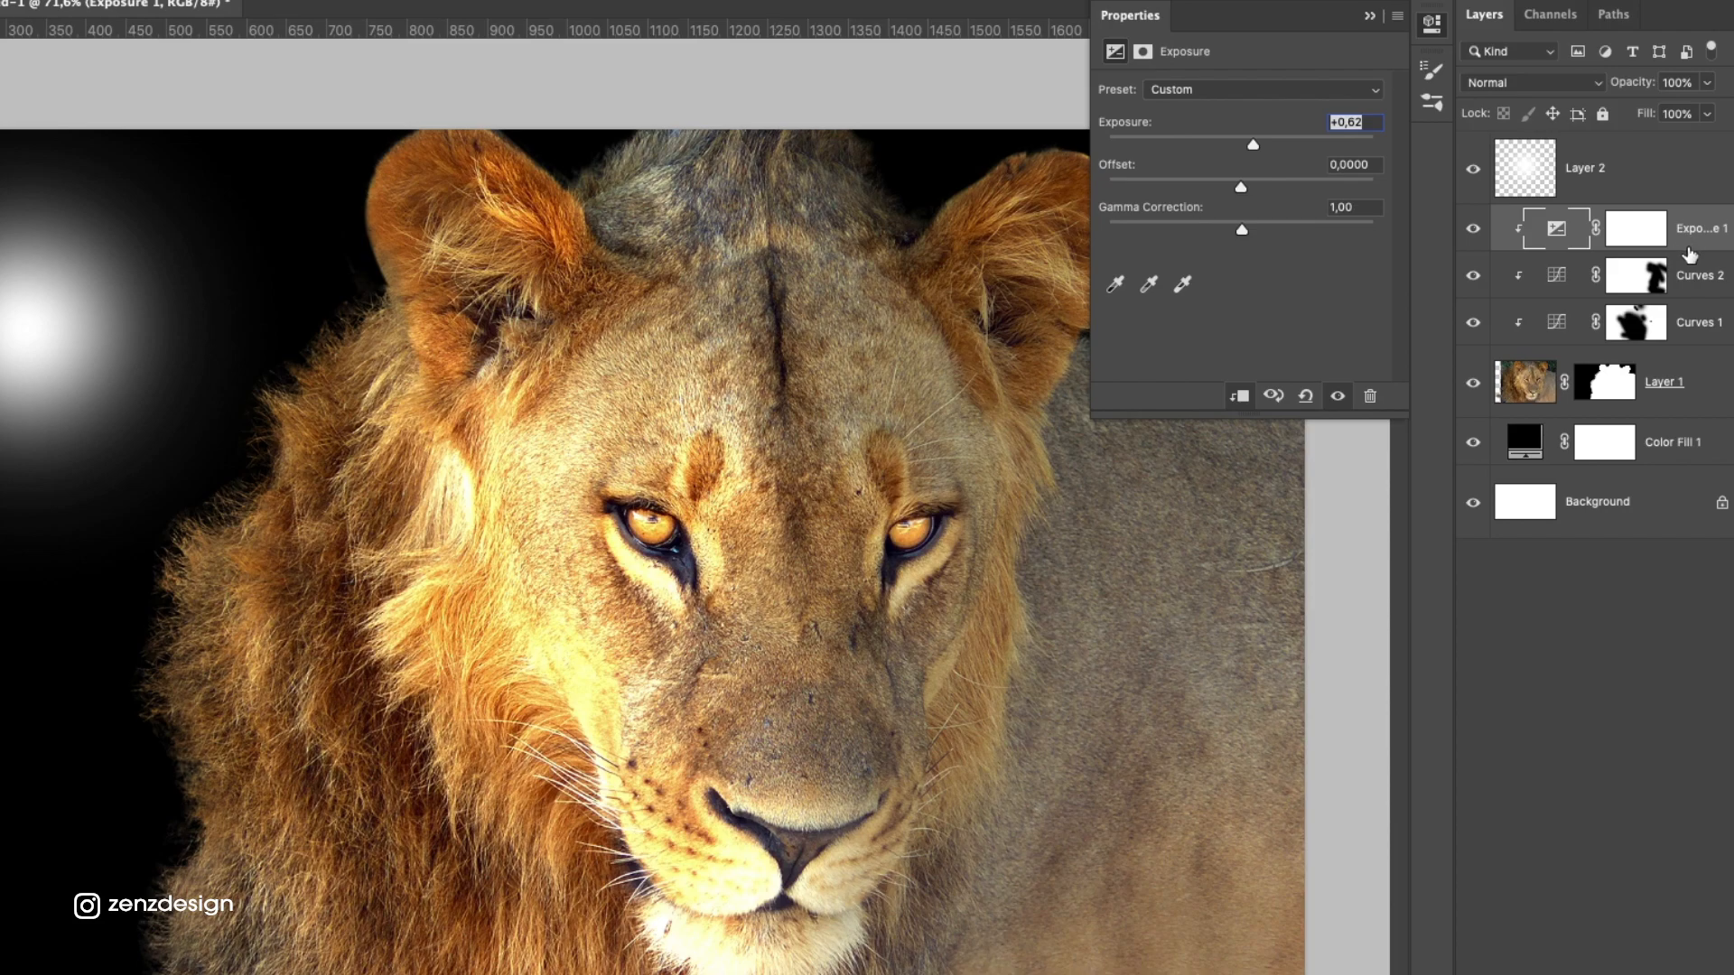
pyautogui.click(1646, 237)
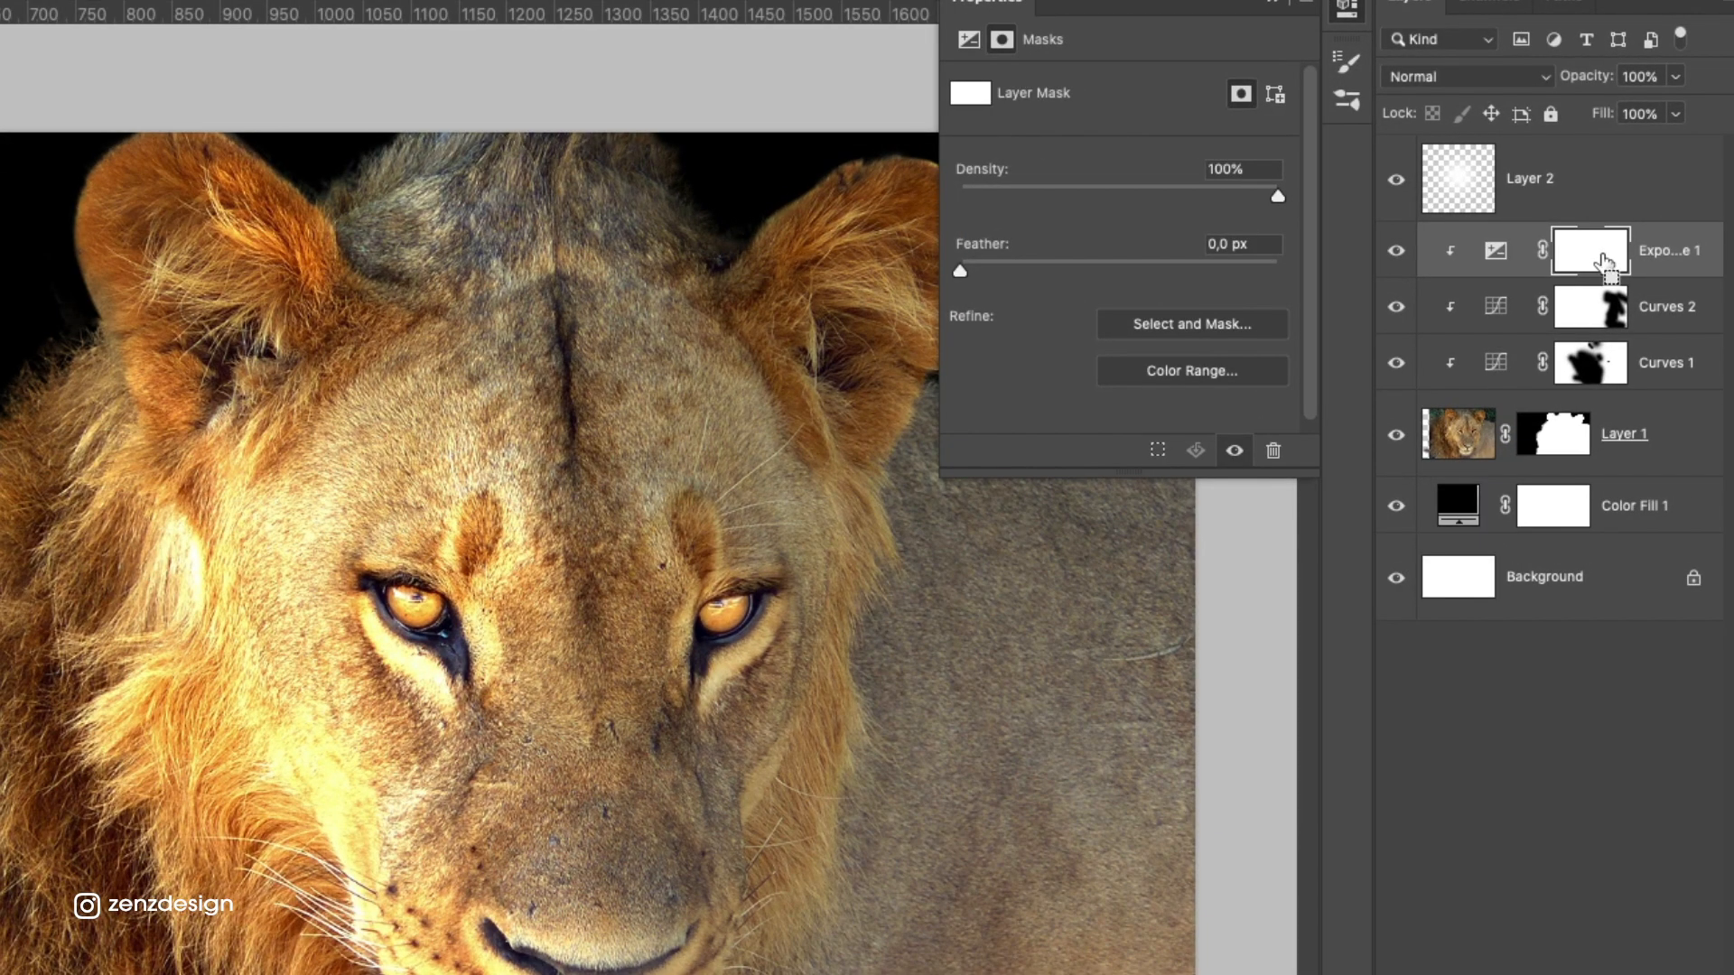
pyautogui.hotkey('ctrl', 'i')
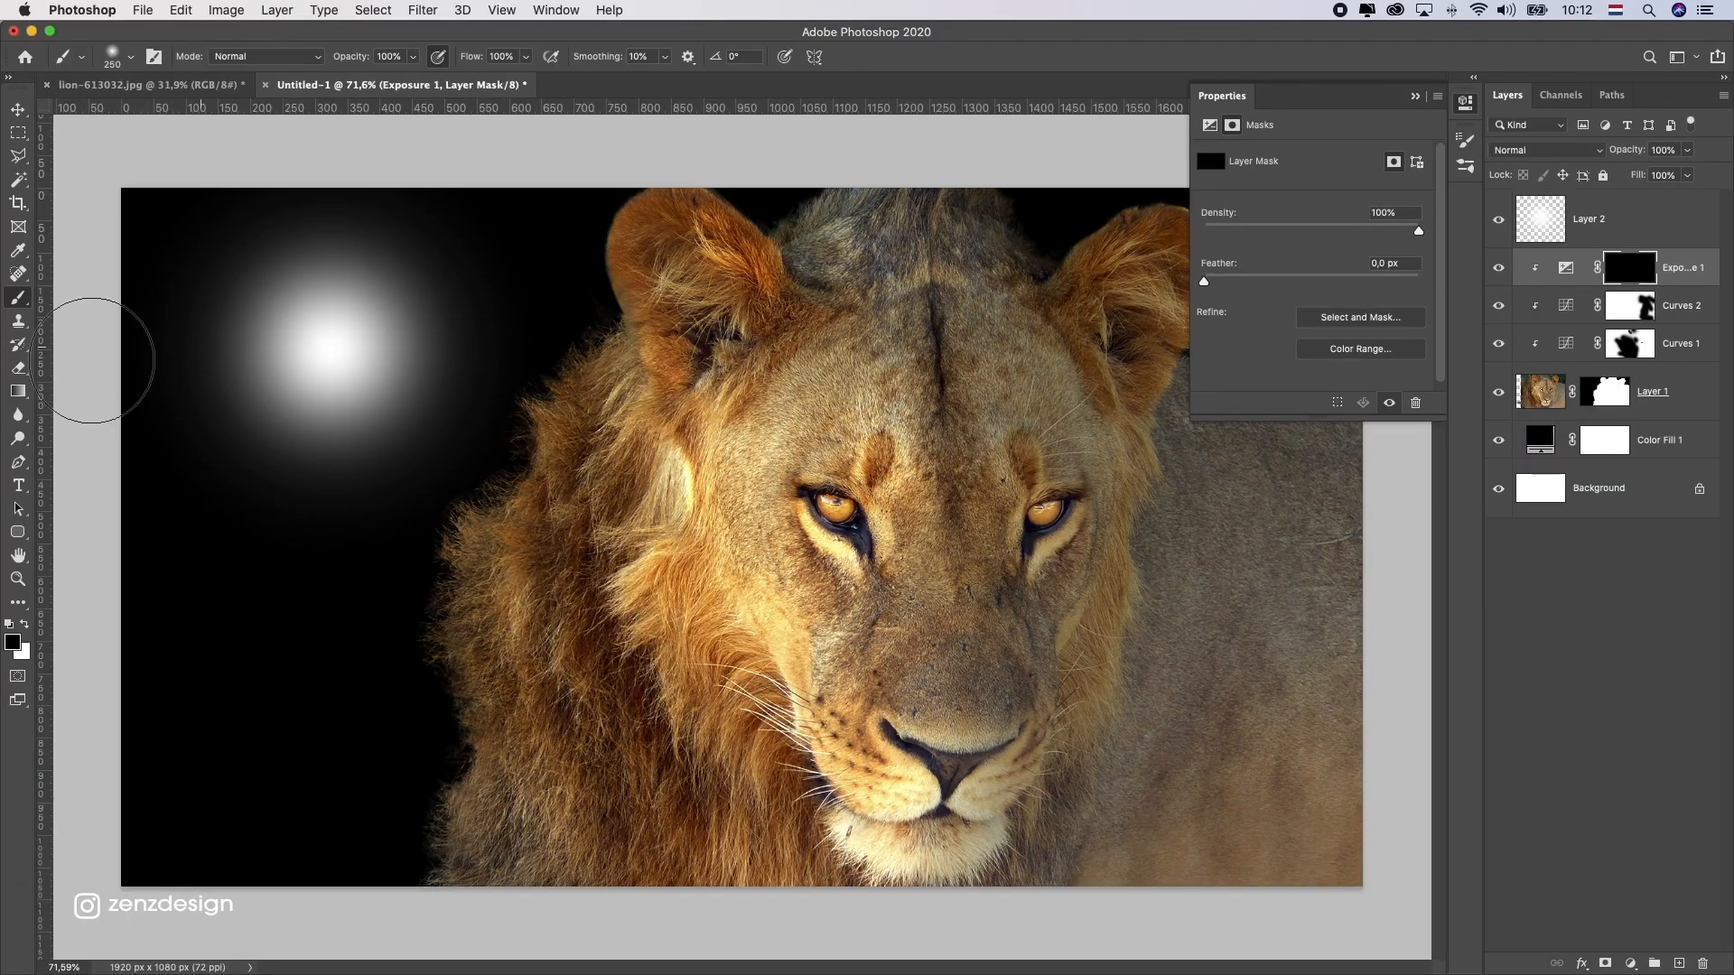
# - Reduce the brush to 90 px and make white the foreground color for painting on the Exposure 1 mask
pyautogui.press('[')
pyautogui.press('[')
pyautogui.press('[')
pyautogui.press('[')
pyautogui.press('[')
pyautogui.press('[')
pyautogui.press('[')
pyautogui.press('[')
pyautogui.press('[')
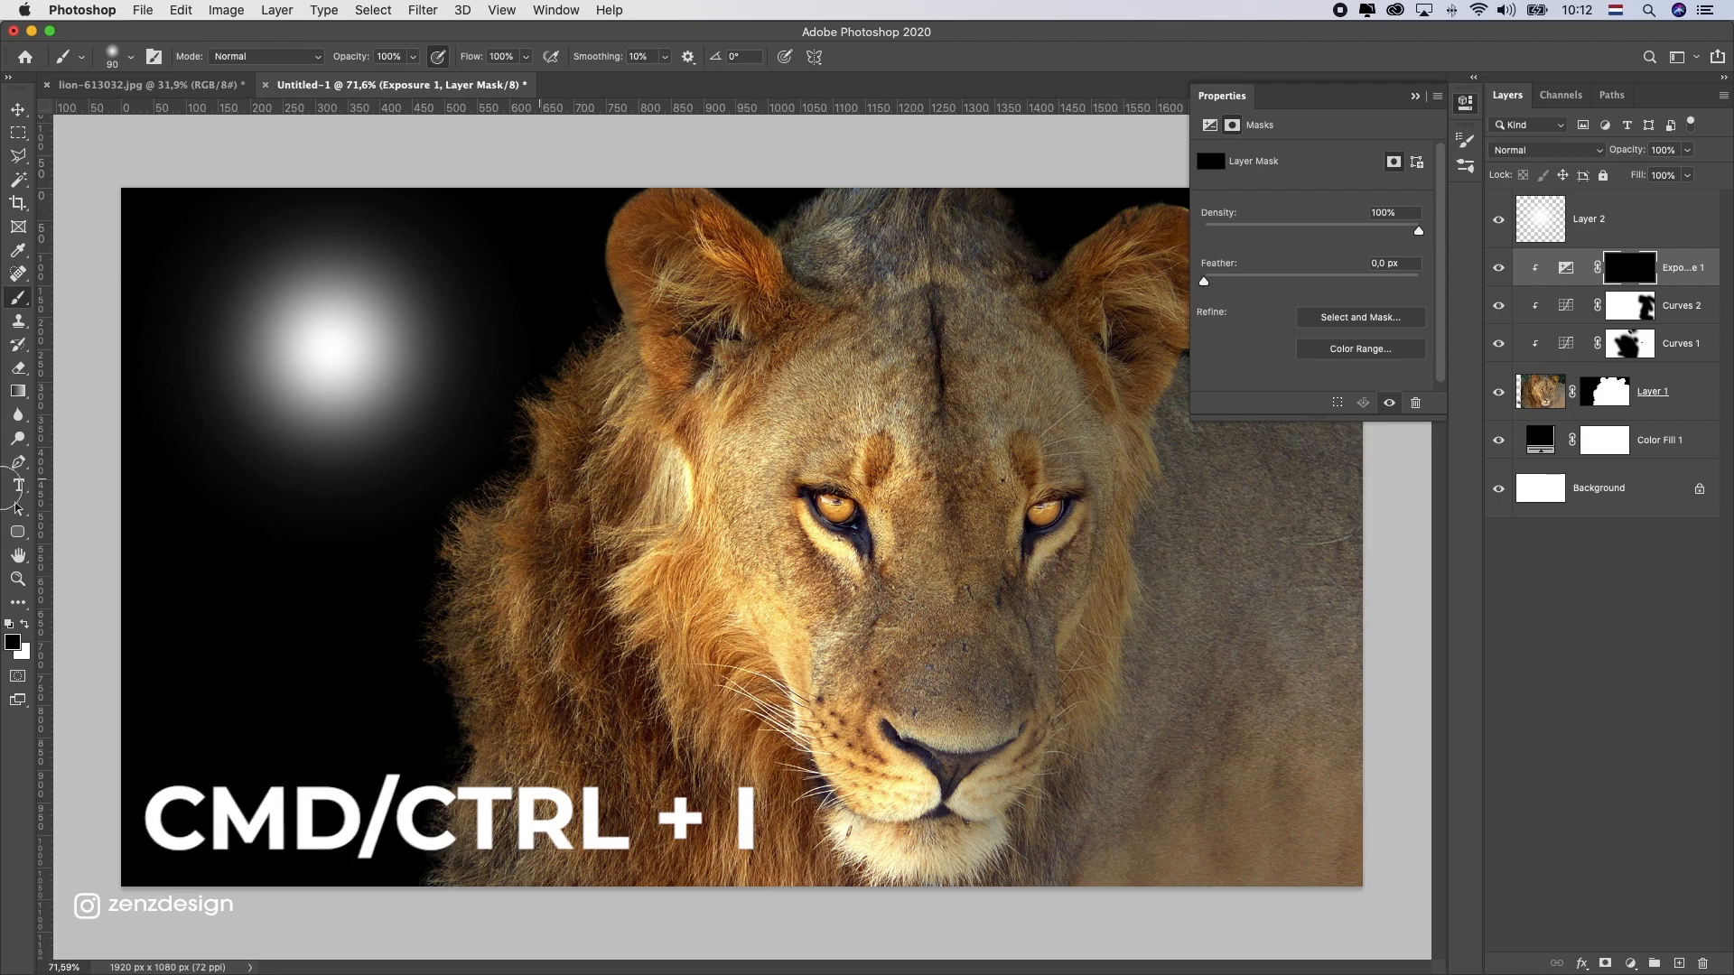
pyautogui.click(16, 640)
pyautogui.press('Escape')
pyautogui.click(25, 626)
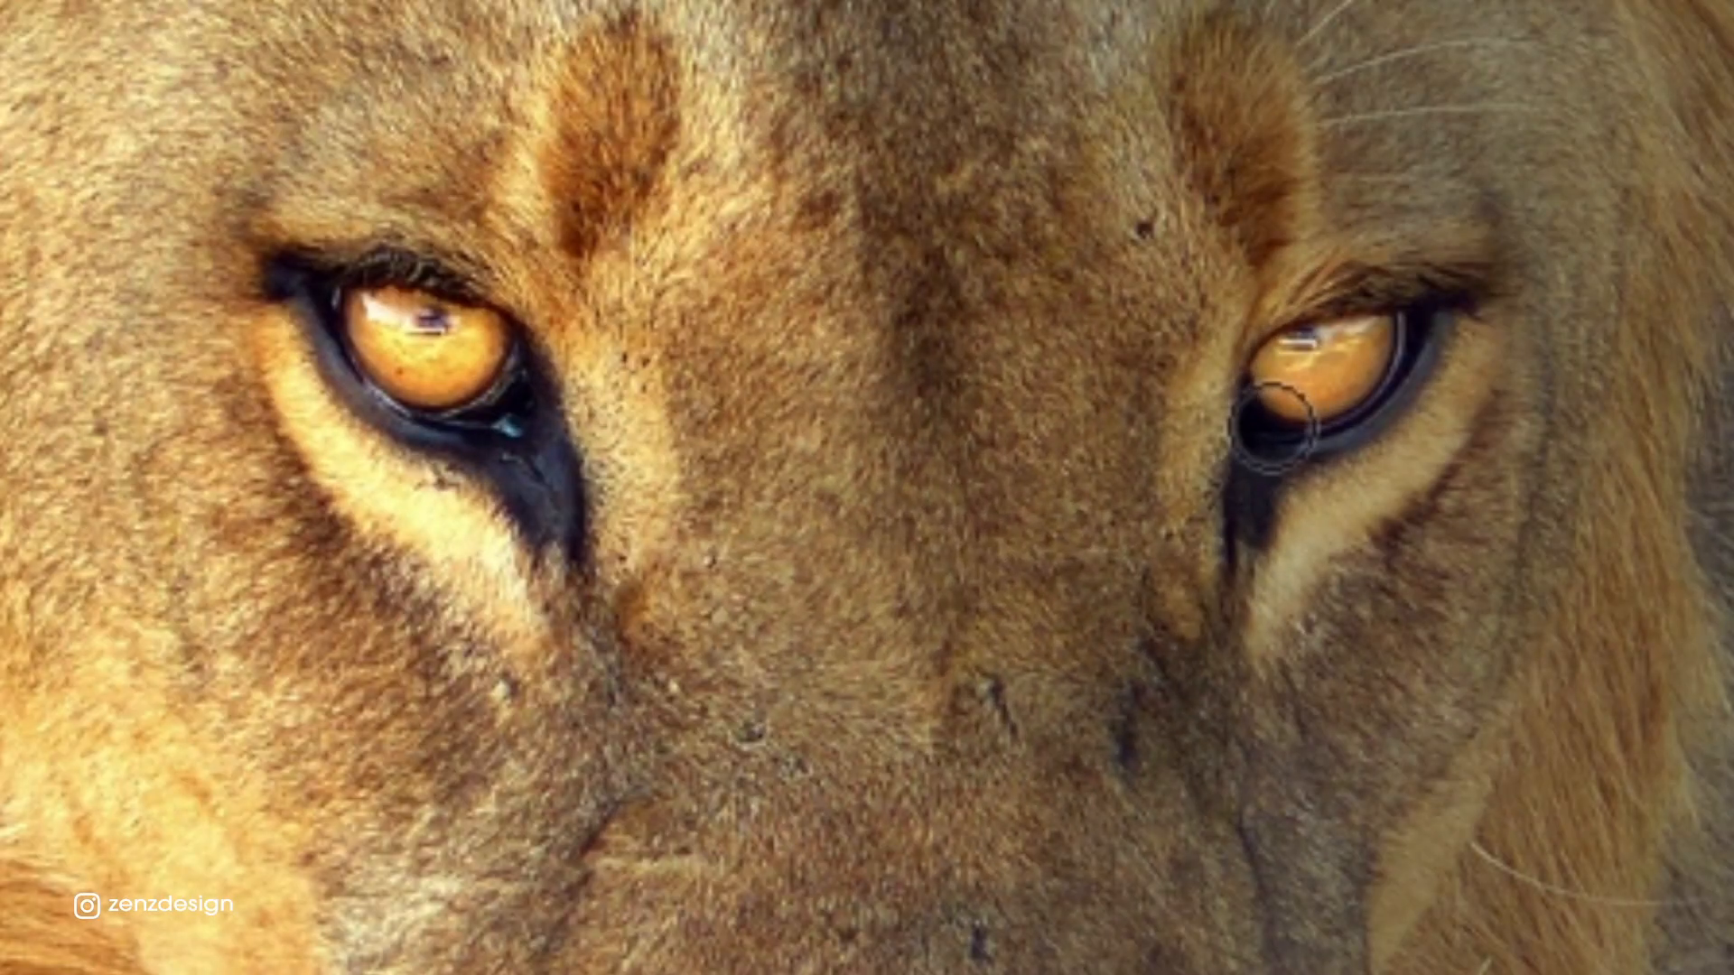
# - Paint white over both of the lion's eyes on the Exposure 1 mask with a 40 px brush
pyautogui.moveTo(148, 854); pyautogui.dragTo(157, 850)
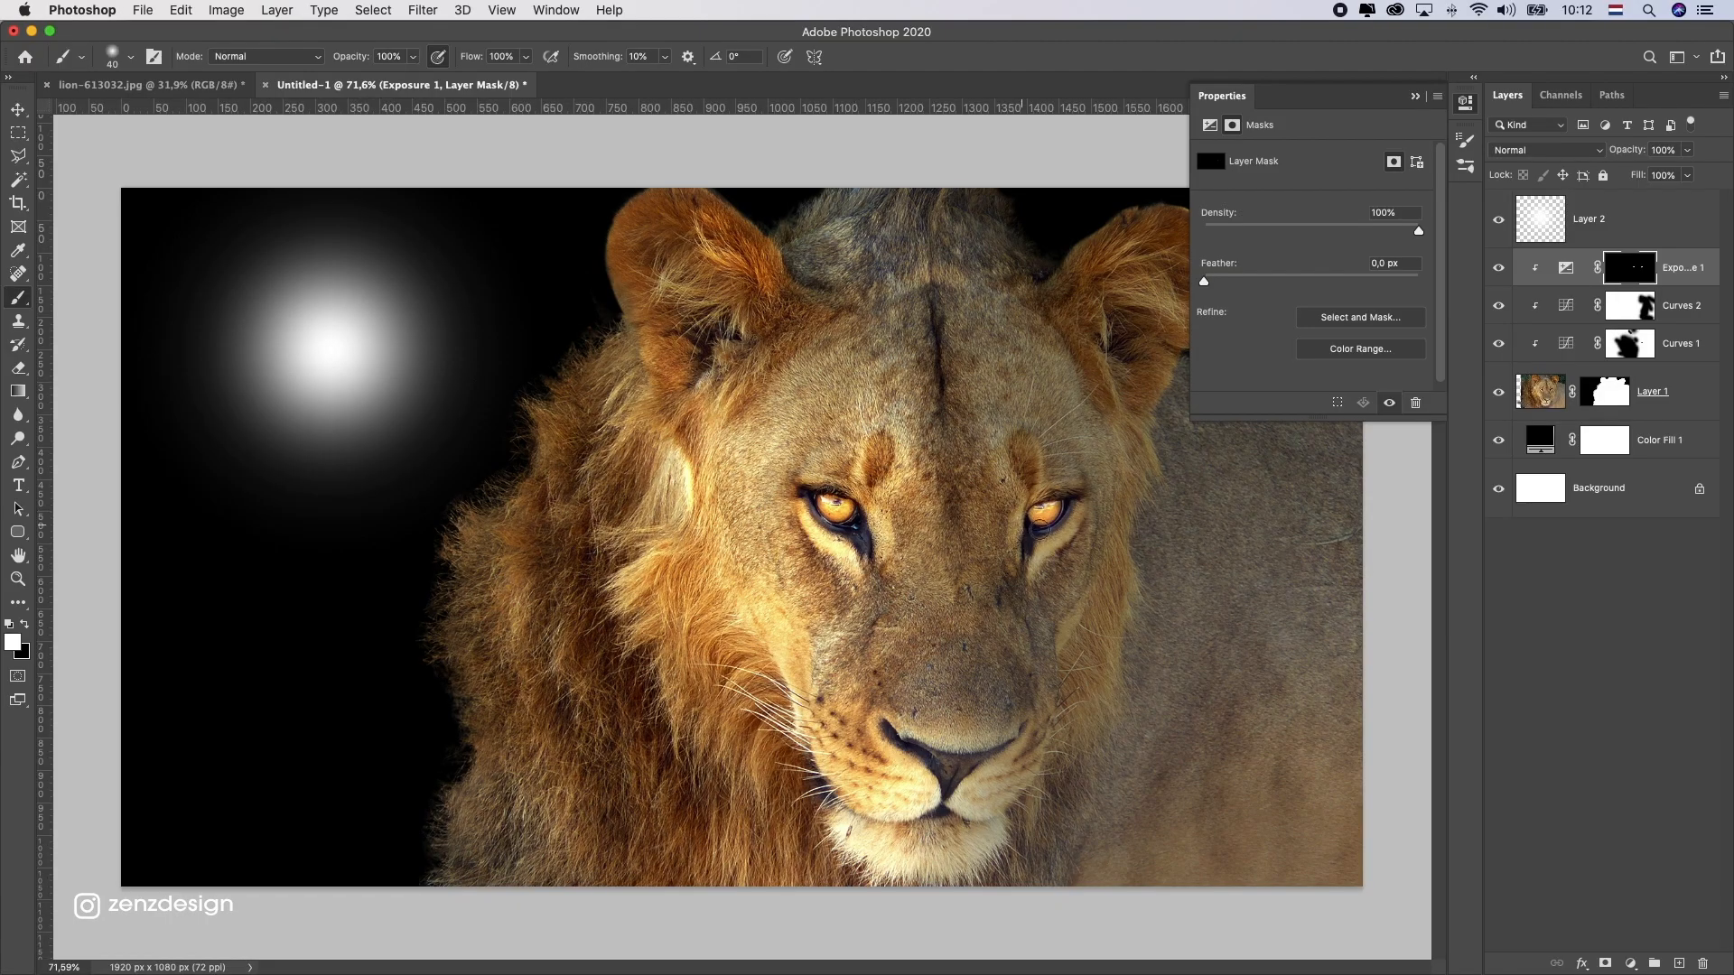
pyautogui.scroll(-8, 931, 570)
pyautogui.scroll(10, 928, 574)
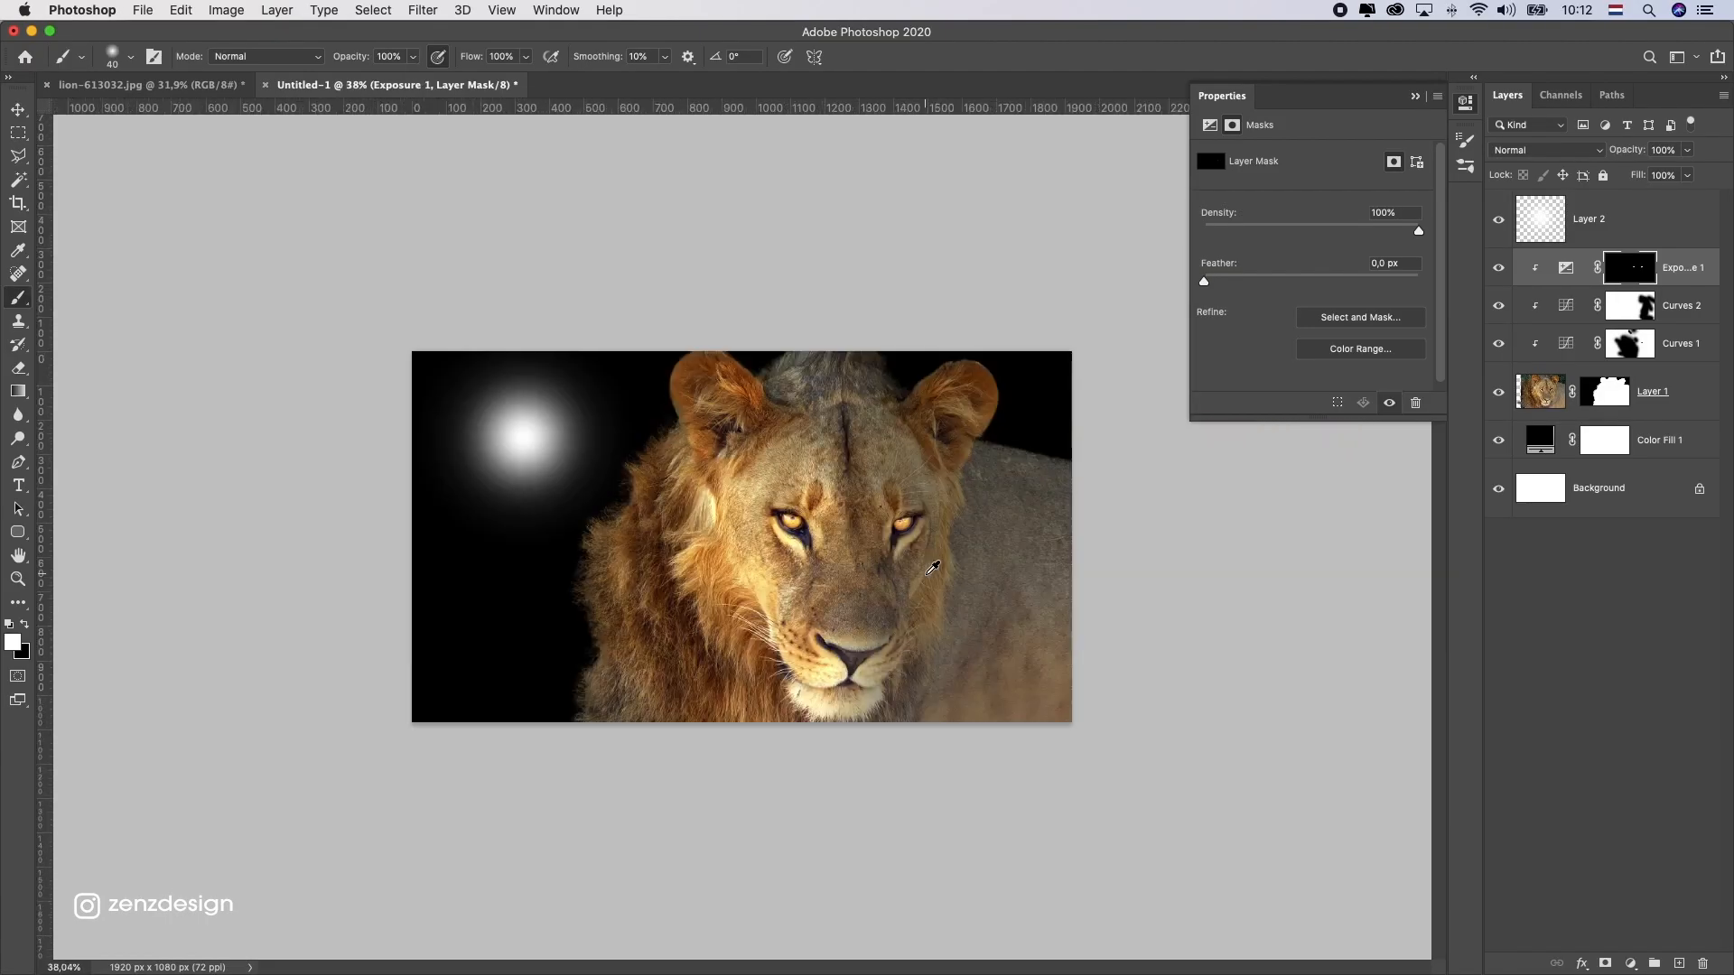
pyautogui.scroll(-5, 933, 567)
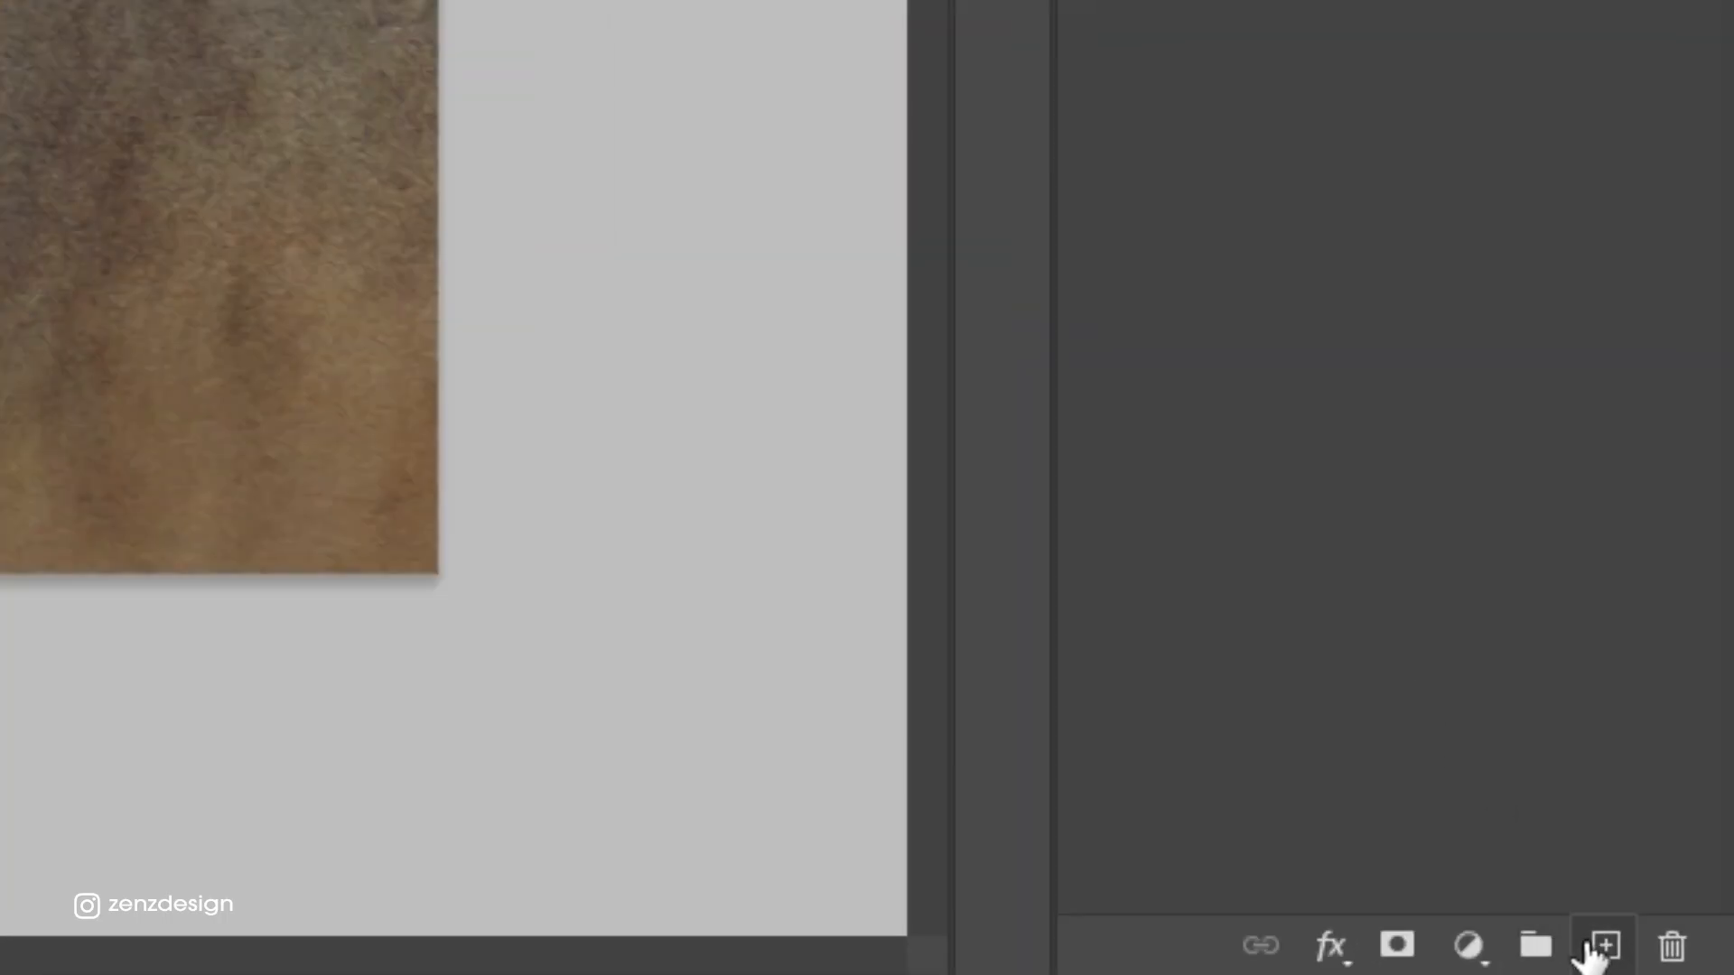
# - Add a new layer above Exposure 1 and clip it to the lion layer
pyautogui.click(1600, 948)
pyautogui.rightClick(1630, 194)
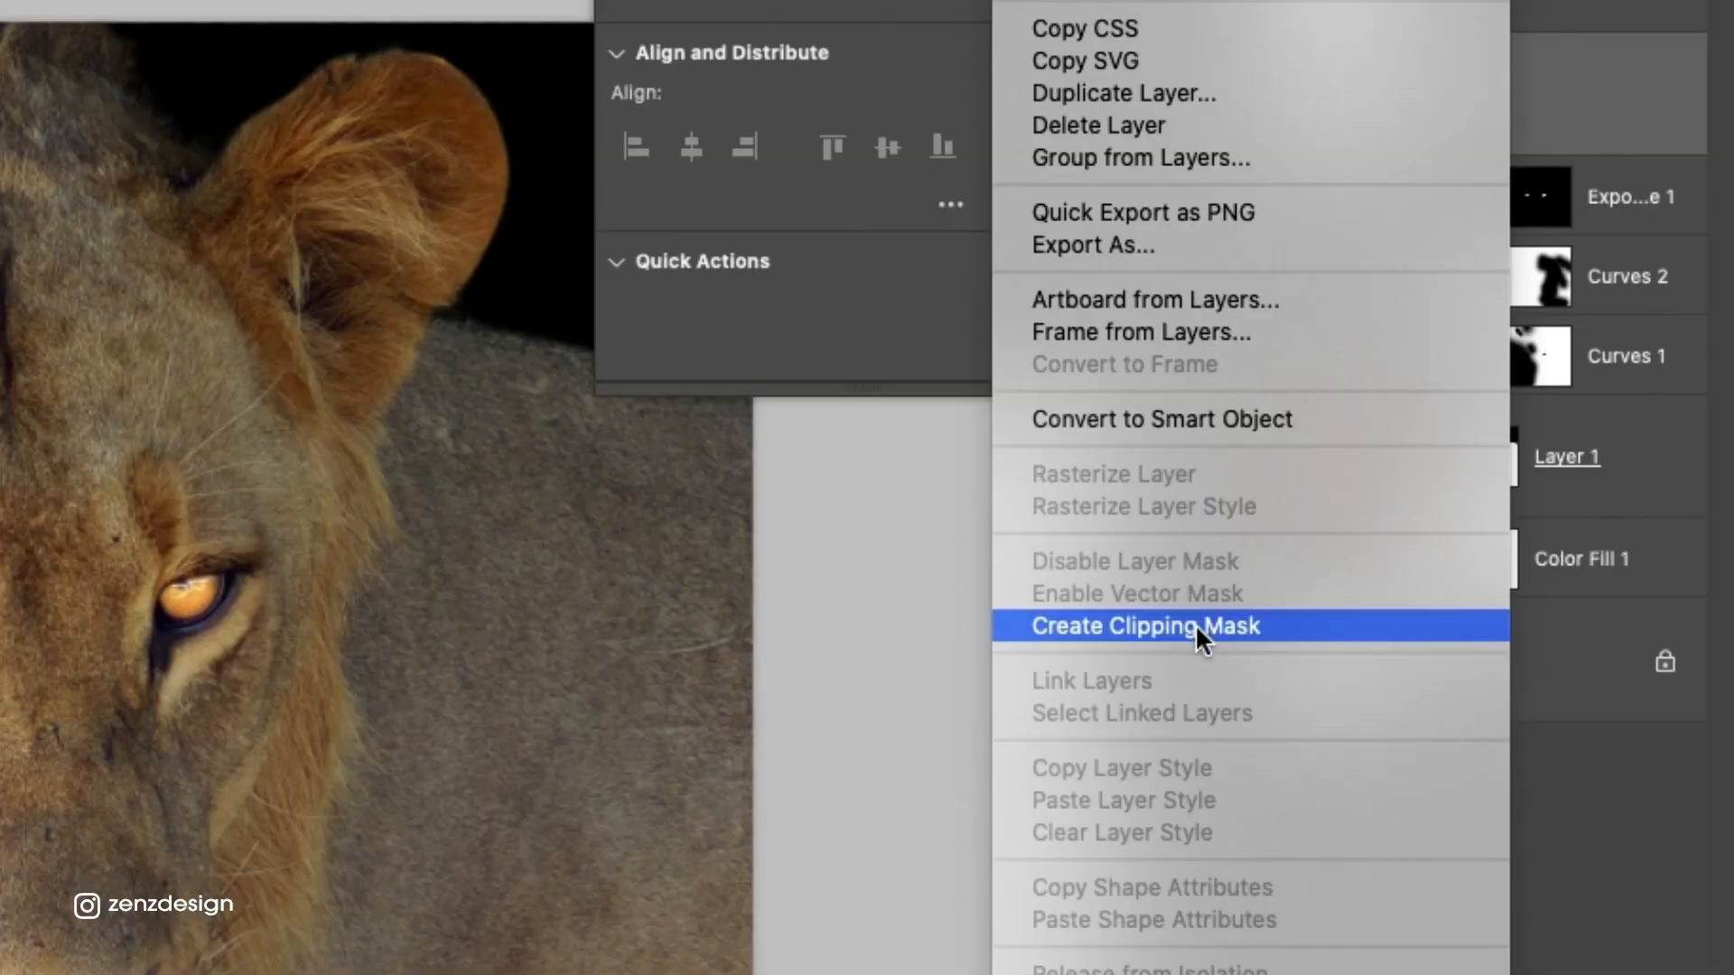
pyautogui.click(1195, 626)
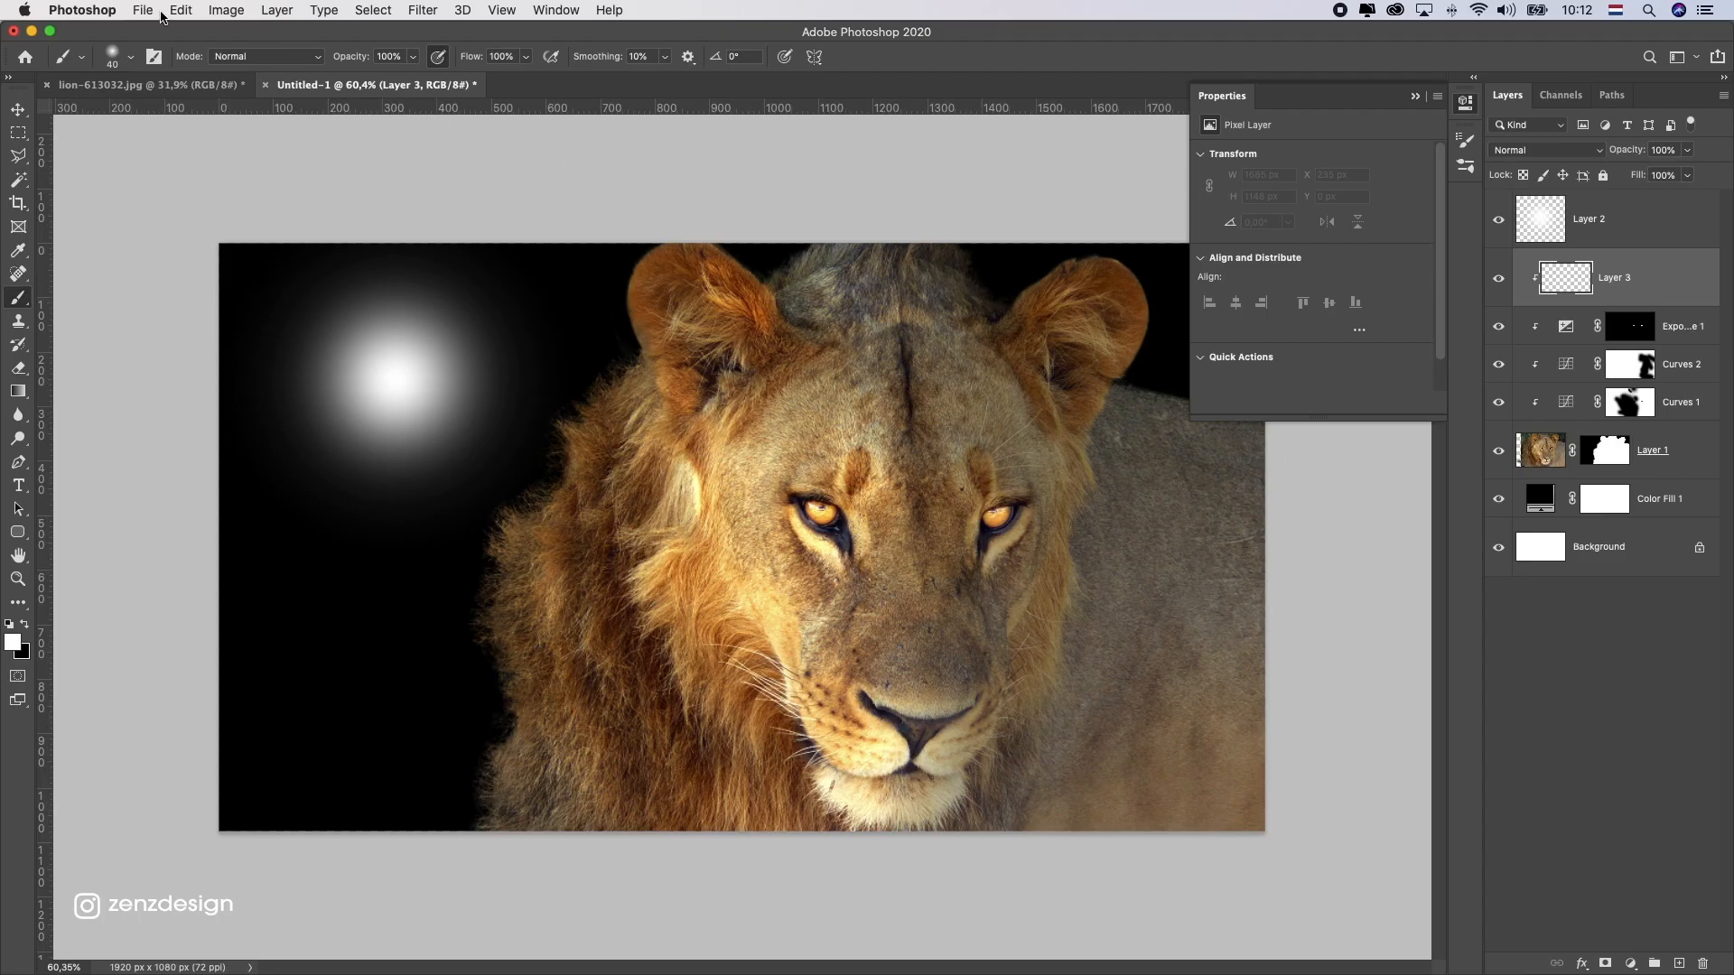
# - Fill the new clipped layer with 50% Gray and set its blend mode to Overlay
pyautogui.click(180, 10)
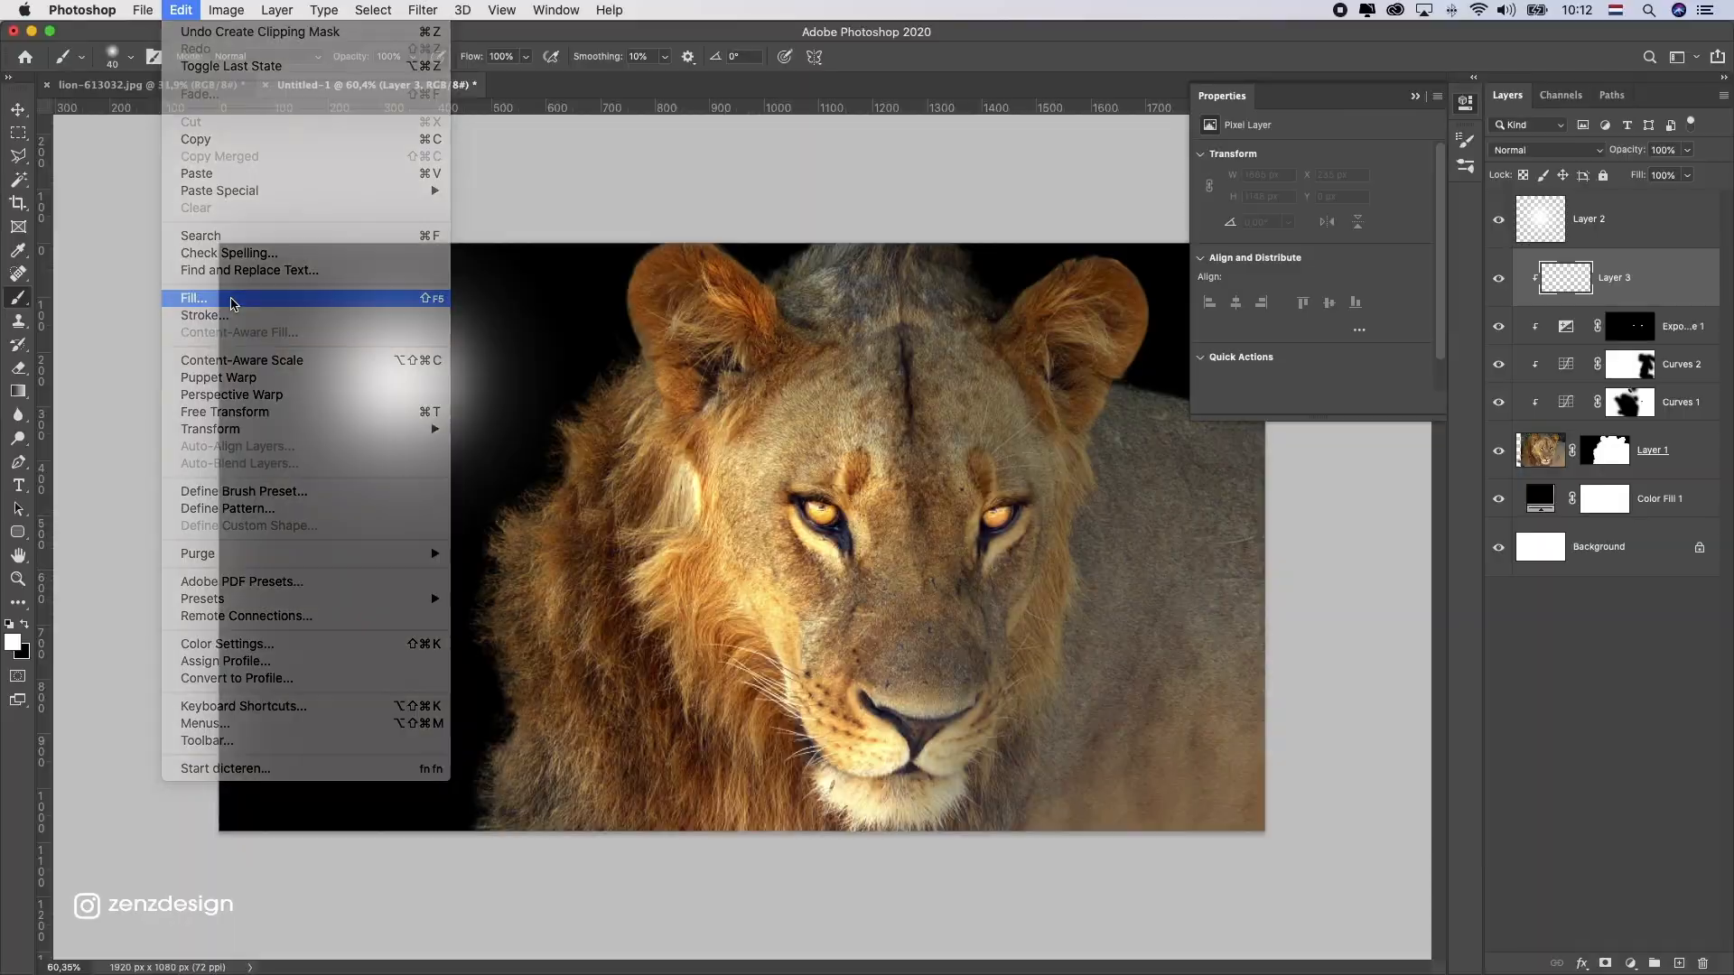
pyautogui.click(228, 289)
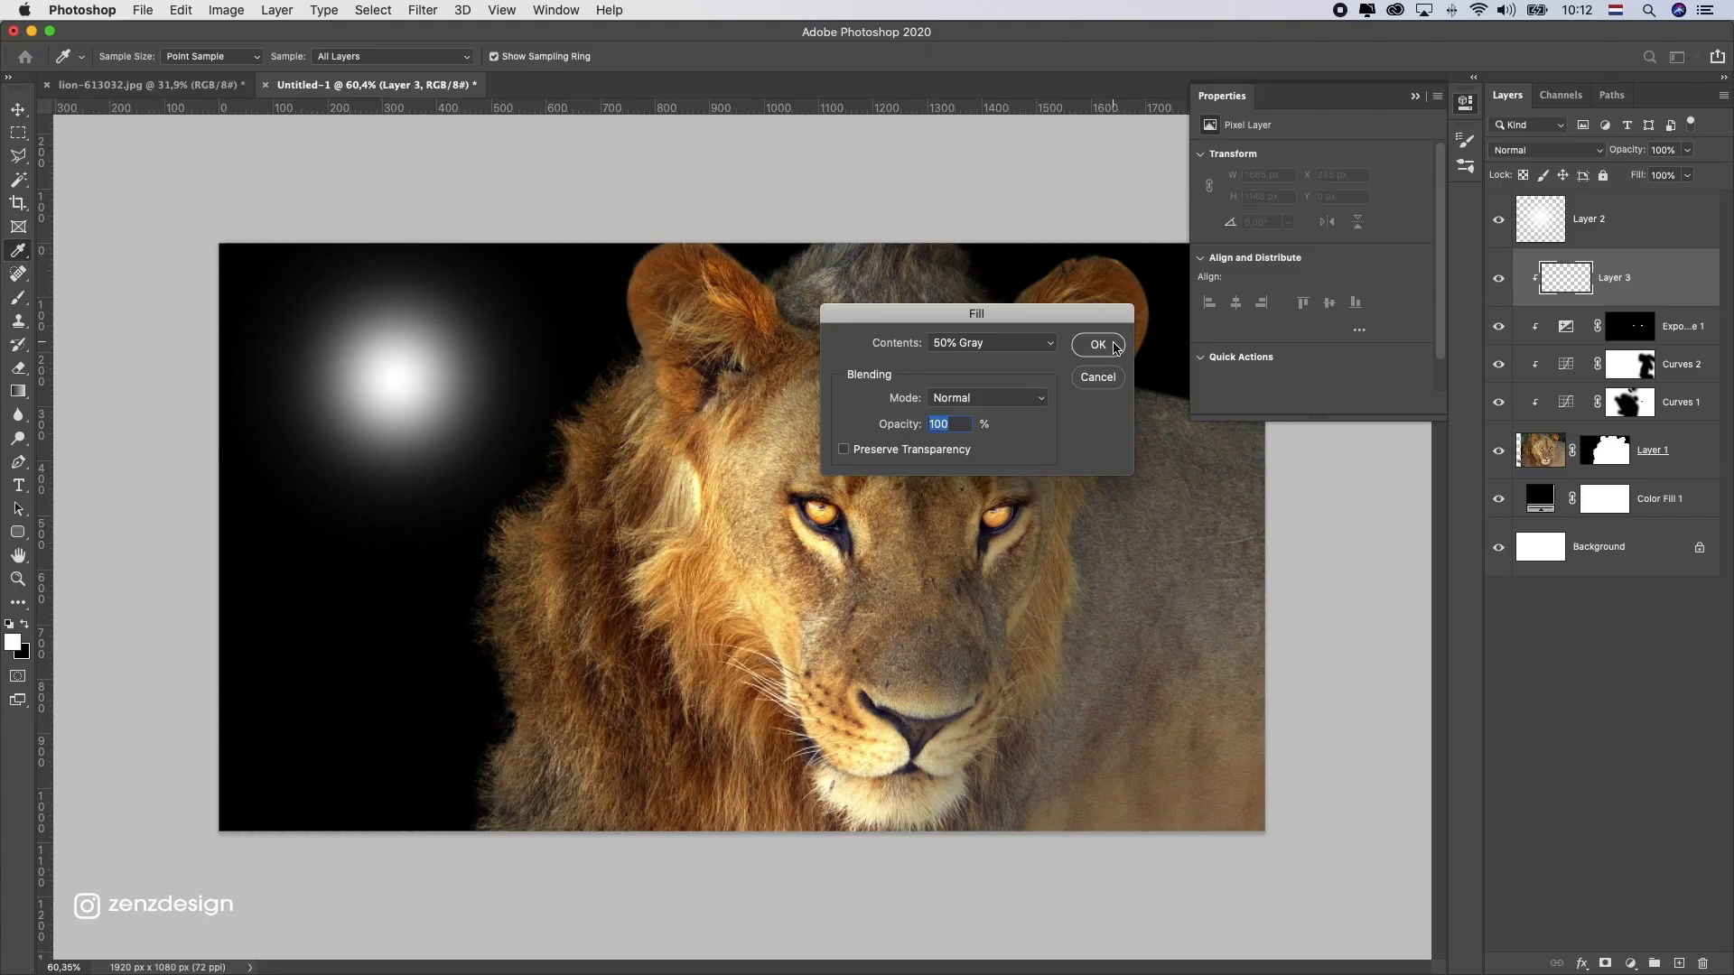
pyautogui.click(1201, 372)
pyautogui.click(1543, 153)
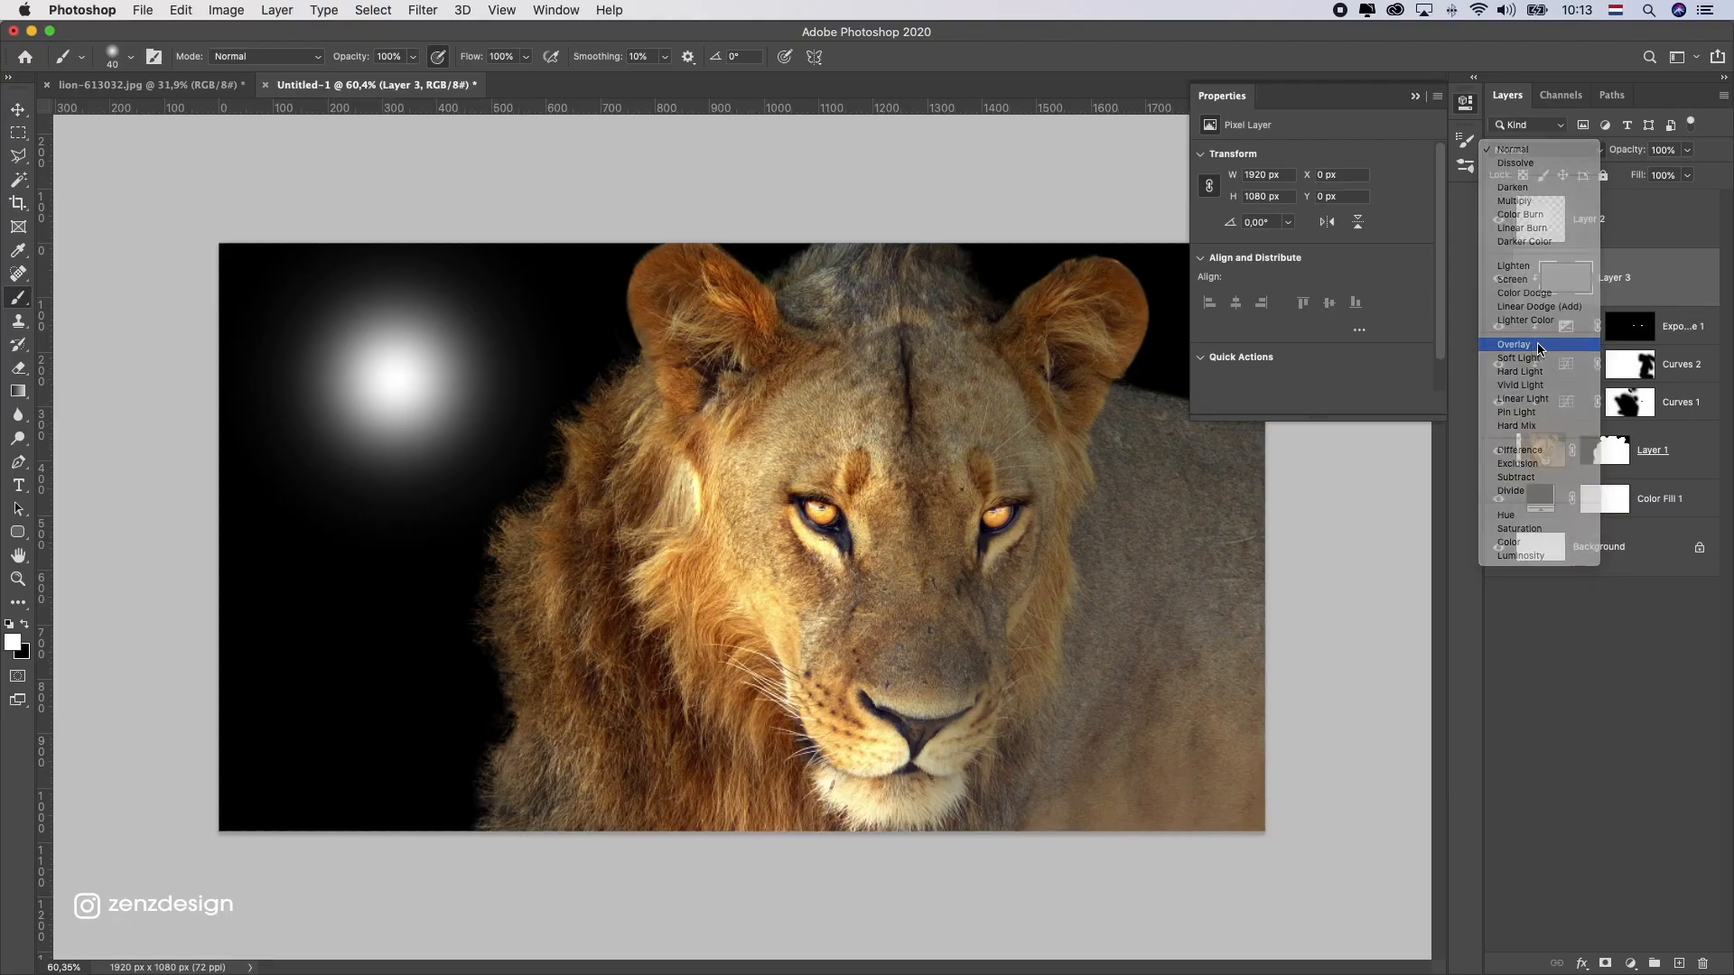
pyautogui.click(1527, 325)
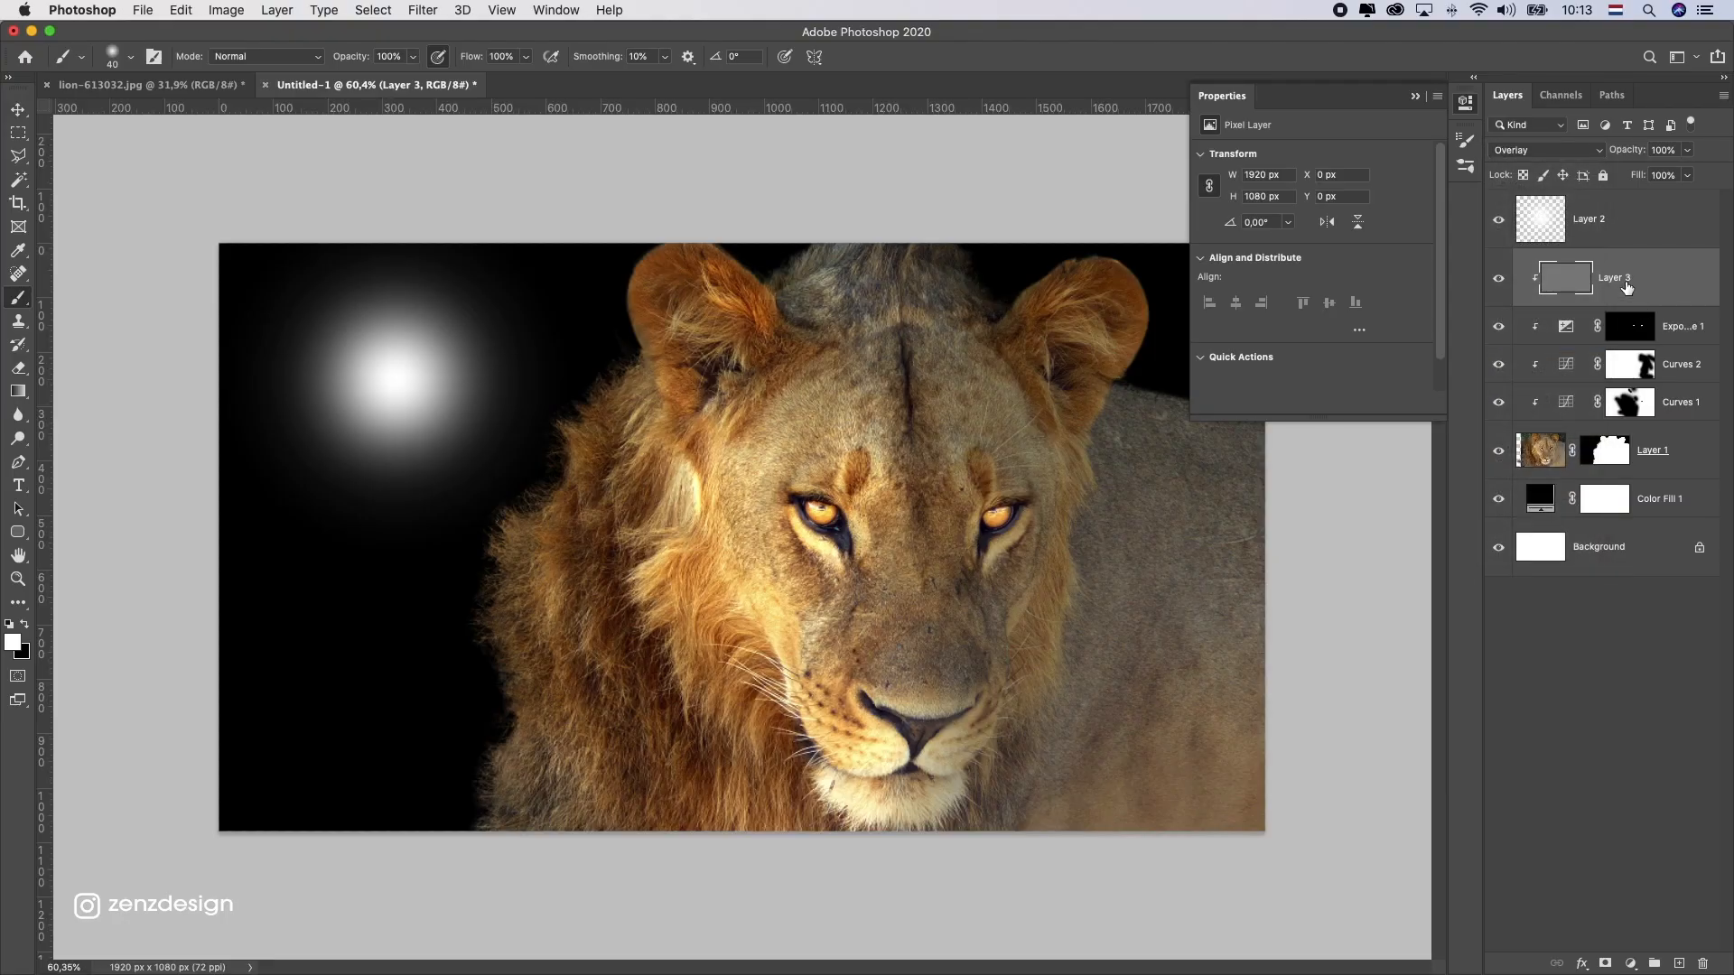
# - Duplicate the gray Overlay layer and clip the copy to the lion layer
pyautogui.hotkey('ctrl', 'j')
pyautogui.rightClick(1643, 289)
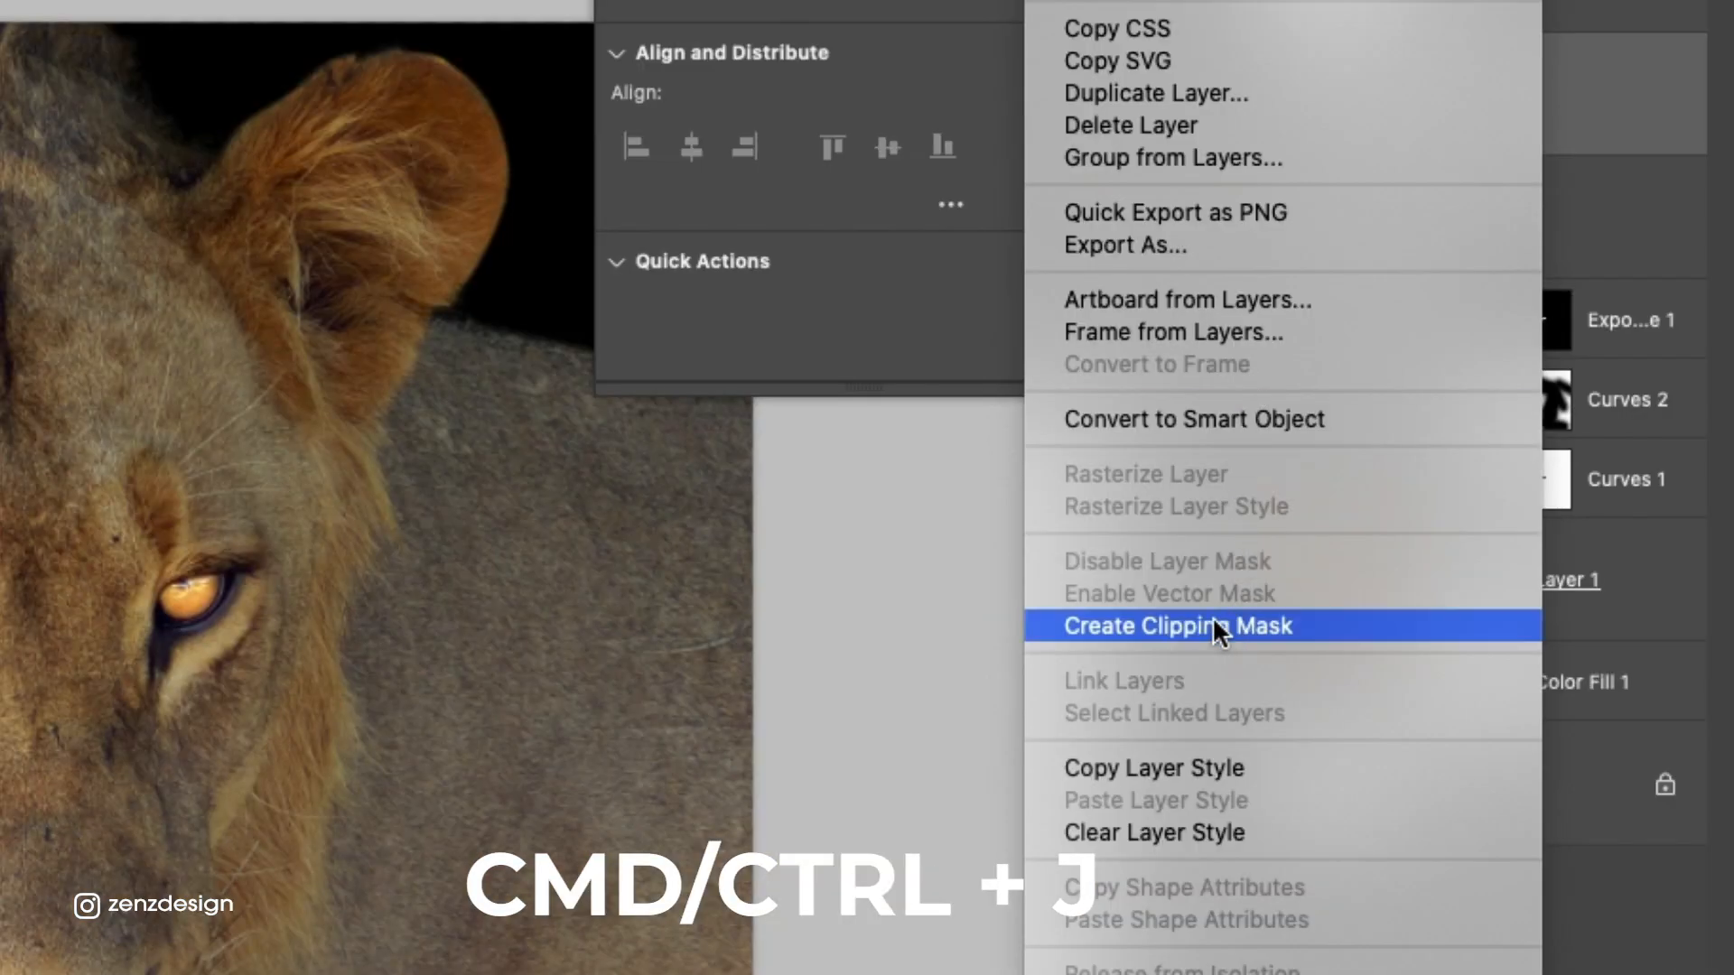
pyautogui.click(1212, 625)
# - Rename the lower gray layer "dodge" and its copy above "burn"
pyautogui.doubleClick(1477, 217)
pyautogui.write('dodge')
pyautogui.press('Return')
pyautogui.doubleClick(1495, 471)
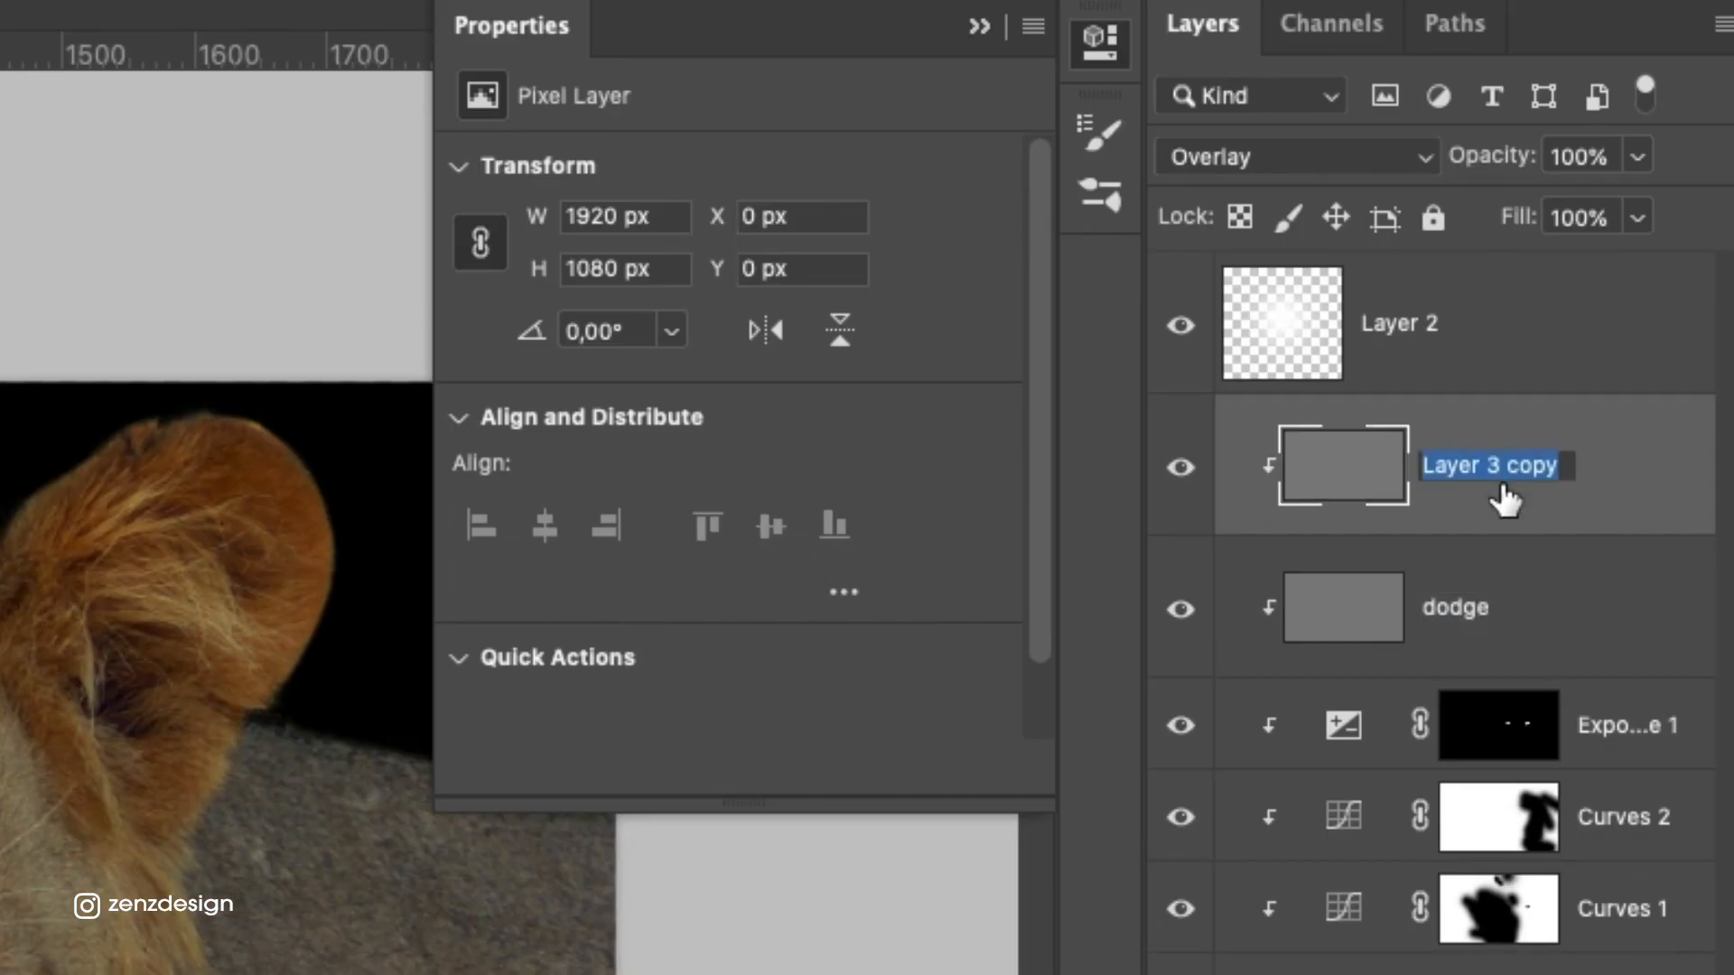
pyautogui.write('burn')
pyautogui.press('Return')
# - Set up the Burn tool on the burn layer with the Highlights range and 19% exposure
pyautogui.rightClick(16, 437)
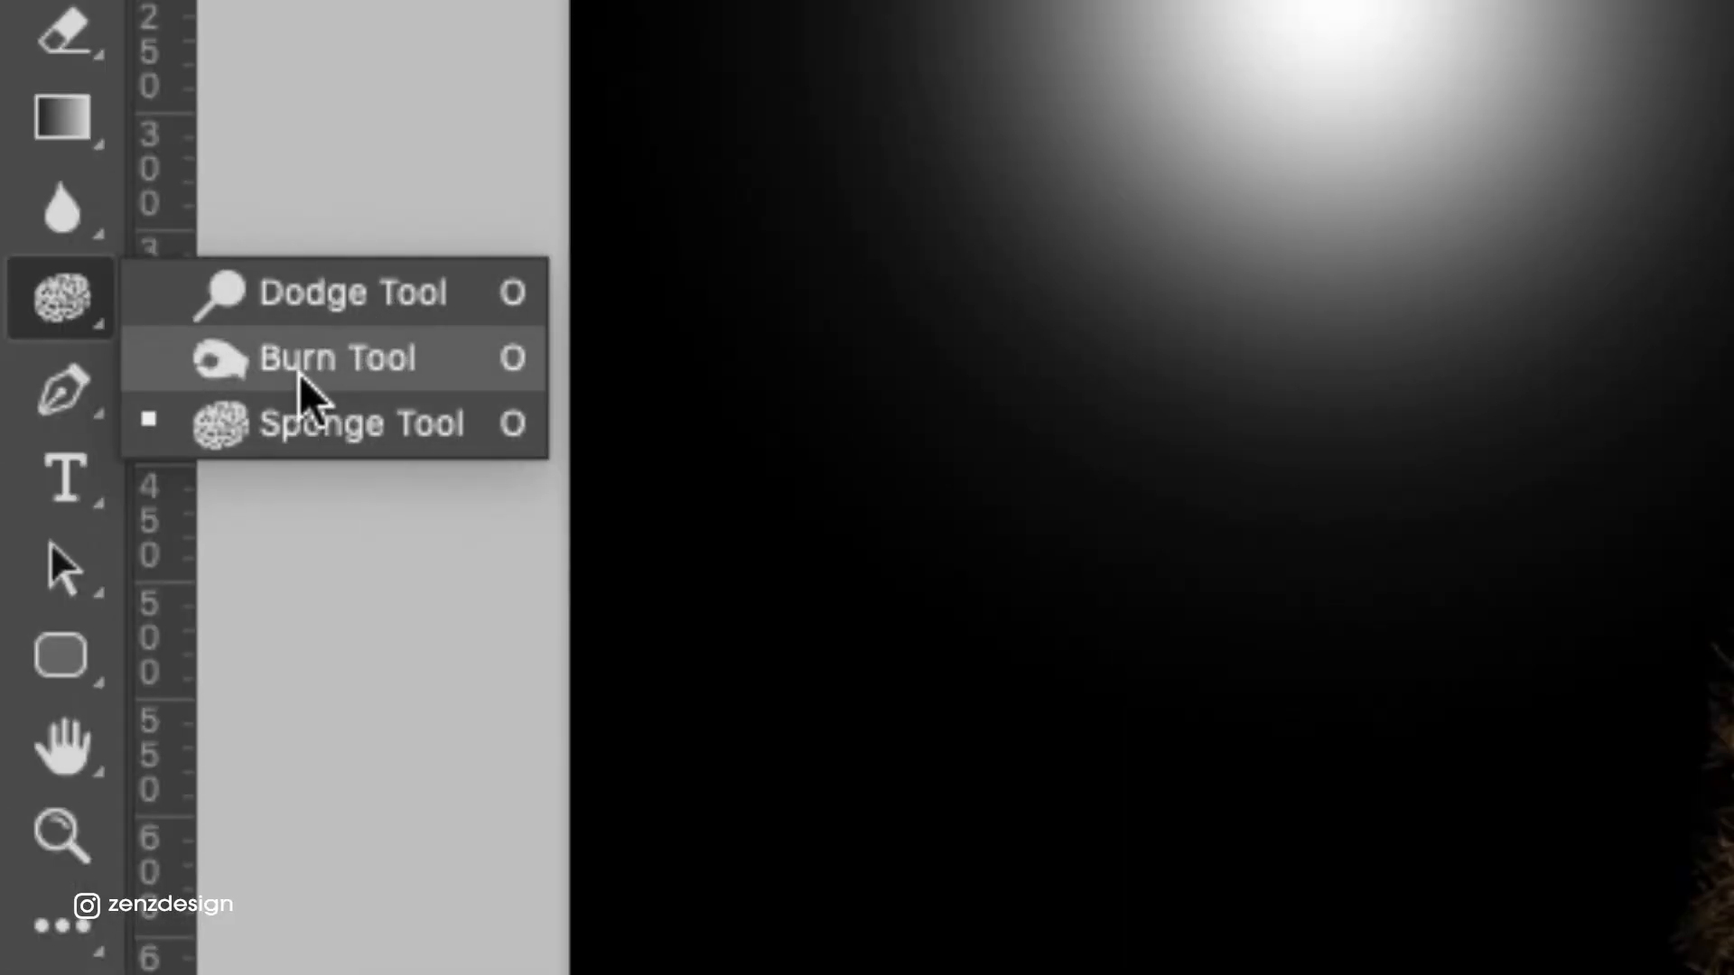
pyautogui.click(287, 379)
pyautogui.click(257, 57)
pyautogui.click(256, 68)
pyautogui.click(390, 56)
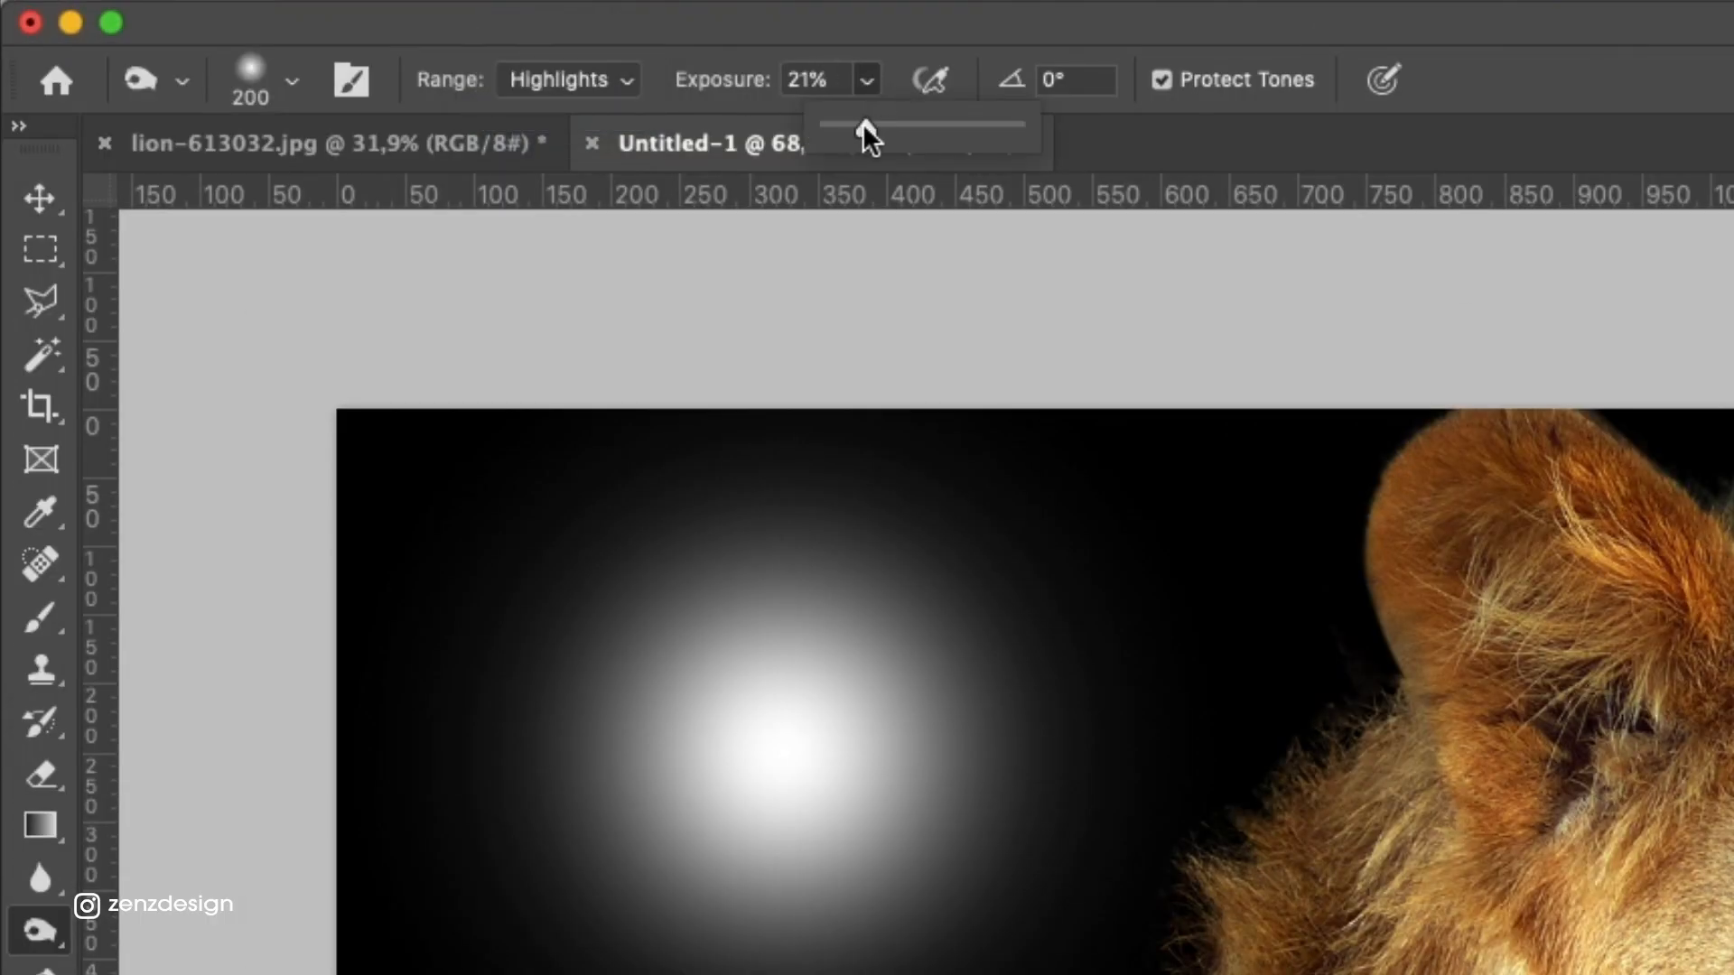
pyautogui.moveTo(863, 127); pyautogui.dragTo(861, 125)
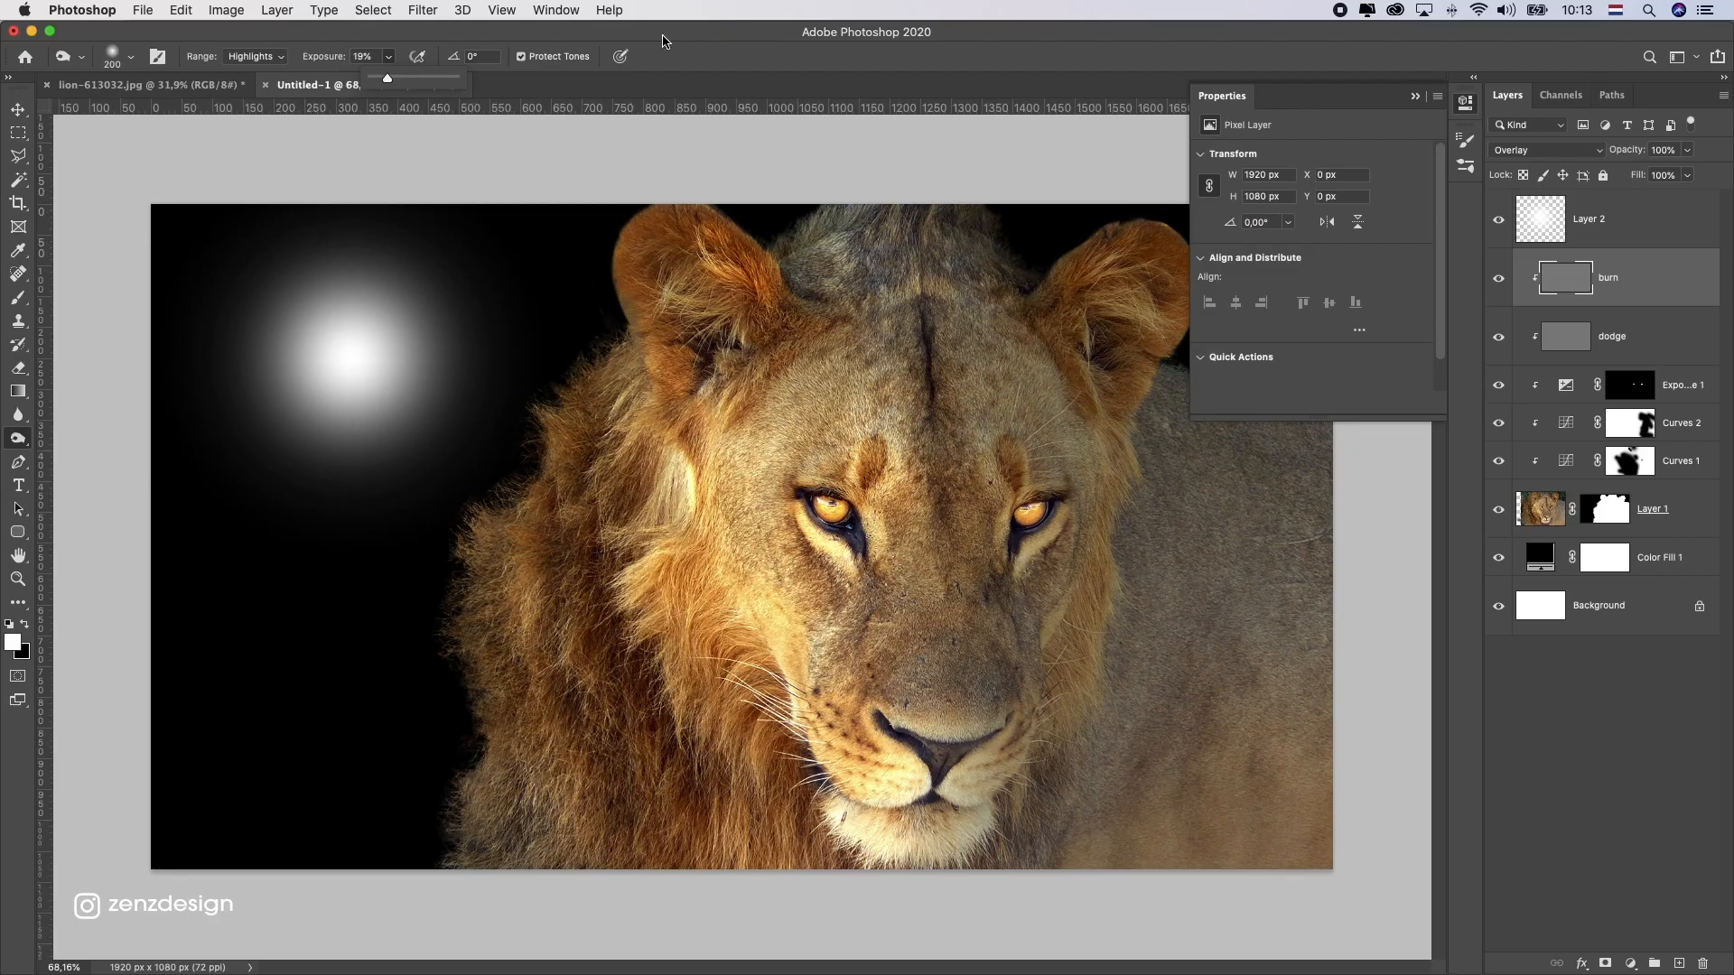
pyautogui.click(745, 40)
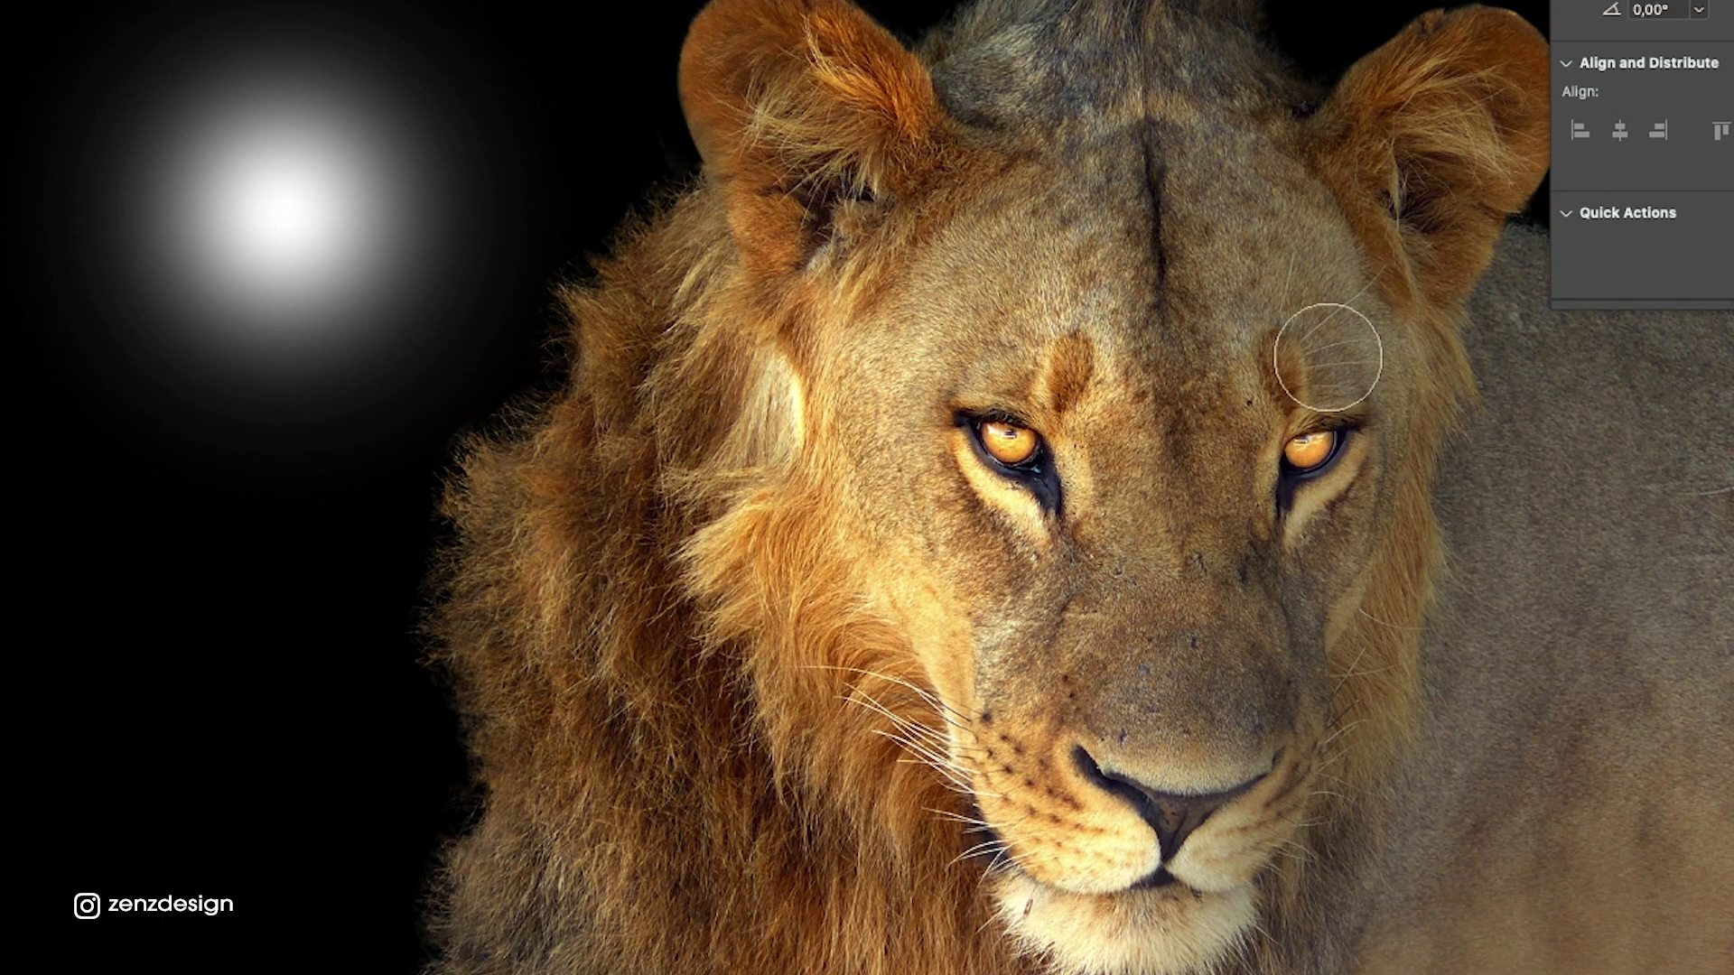
# - Burn the highlights from the forehead down to the muzzle, then across the lion's shaded body with a brush enlarged to 400 px
pyautogui.moveTo(1147, 101)
pyautogui.mouseDown()
pyautogui.moveTo(1173, 559)
pyautogui.moveTo(1149, 642)
pyautogui.mouseUp()
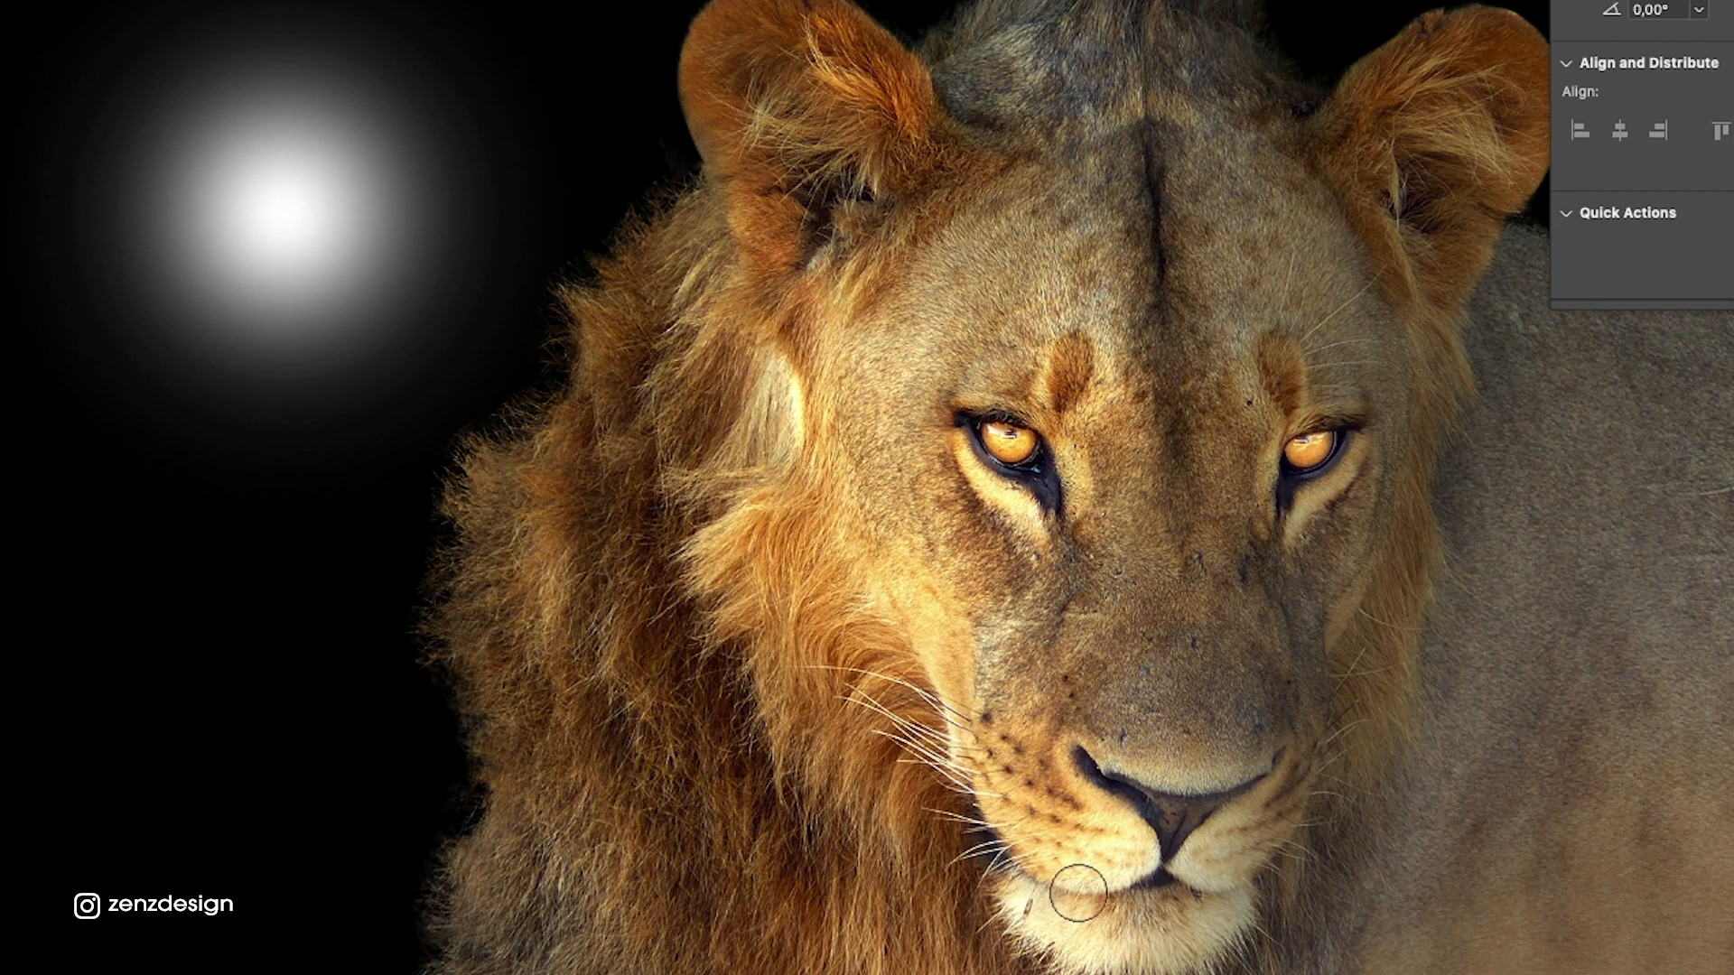
pyautogui.press(']')
pyautogui.press(']')
pyautogui.press(']')
pyautogui.press(']')
pyautogui.press(']')
pyautogui.press(']')
pyautogui.press(']')
pyautogui.press(']')
pyautogui.moveTo(1579, 379)
pyautogui.mouseDown()
pyautogui.moveTo(1571, 363)
pyautogui.moveTo(1727, 464)
pyautogui.mouseUp()
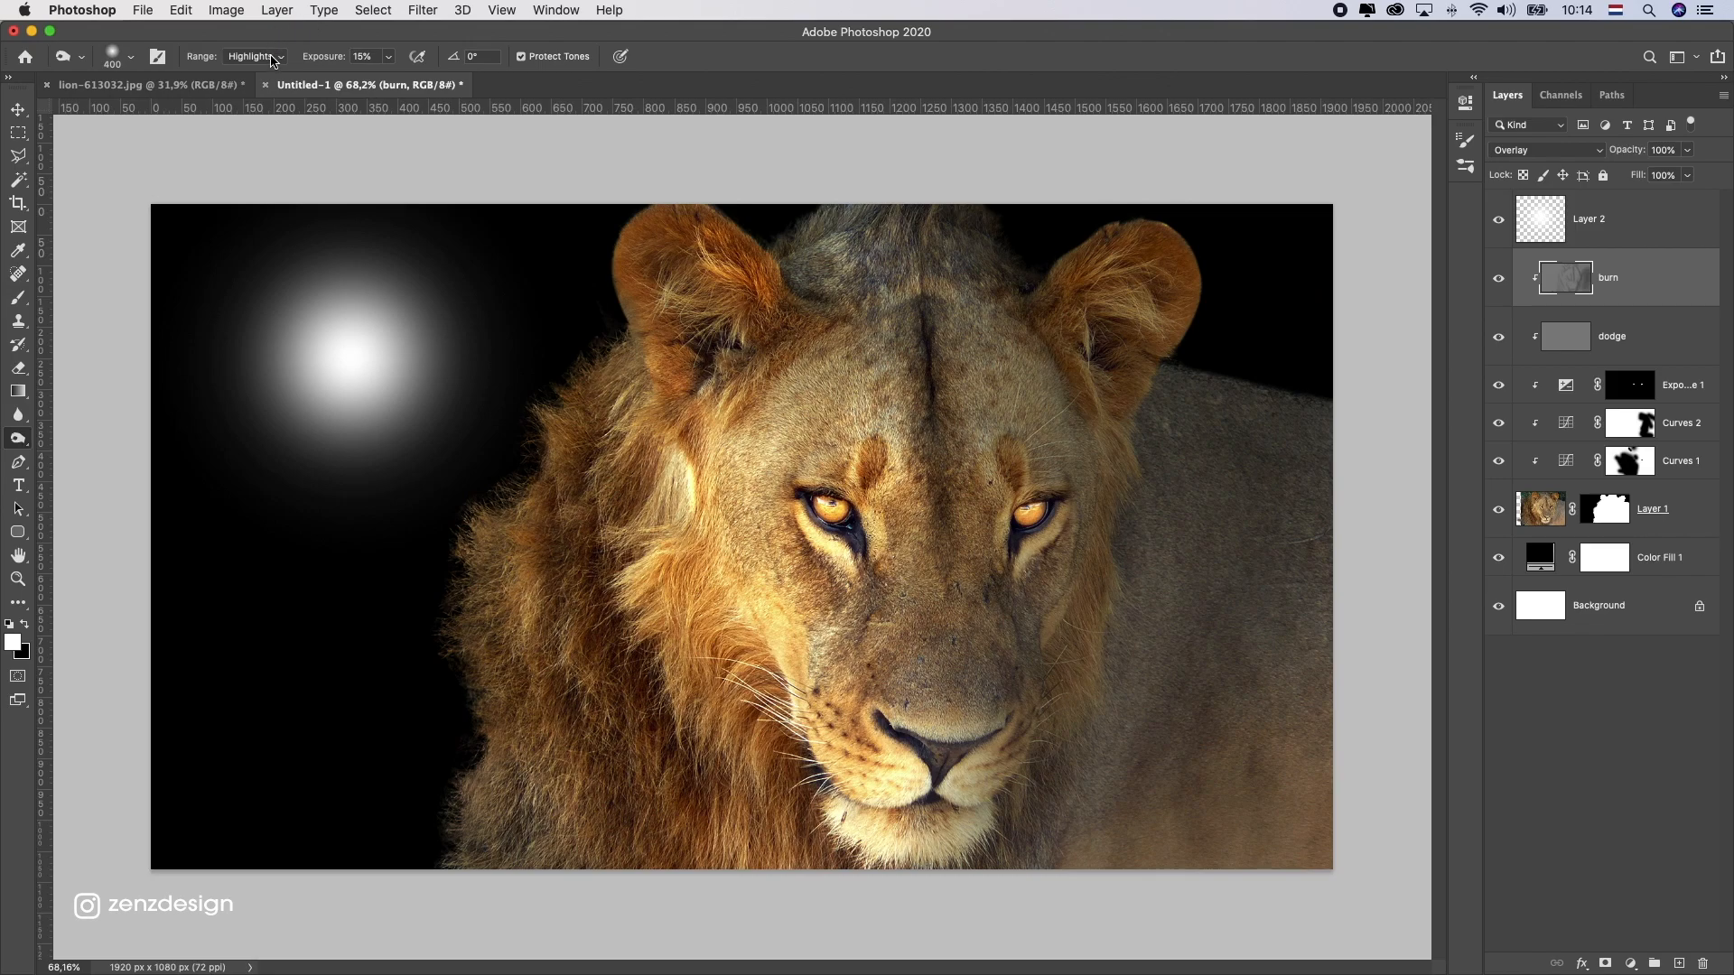
# - Switch the Burn tool's range to Midtones and set its exposure to 10%
pyautogui.click(273, 58)
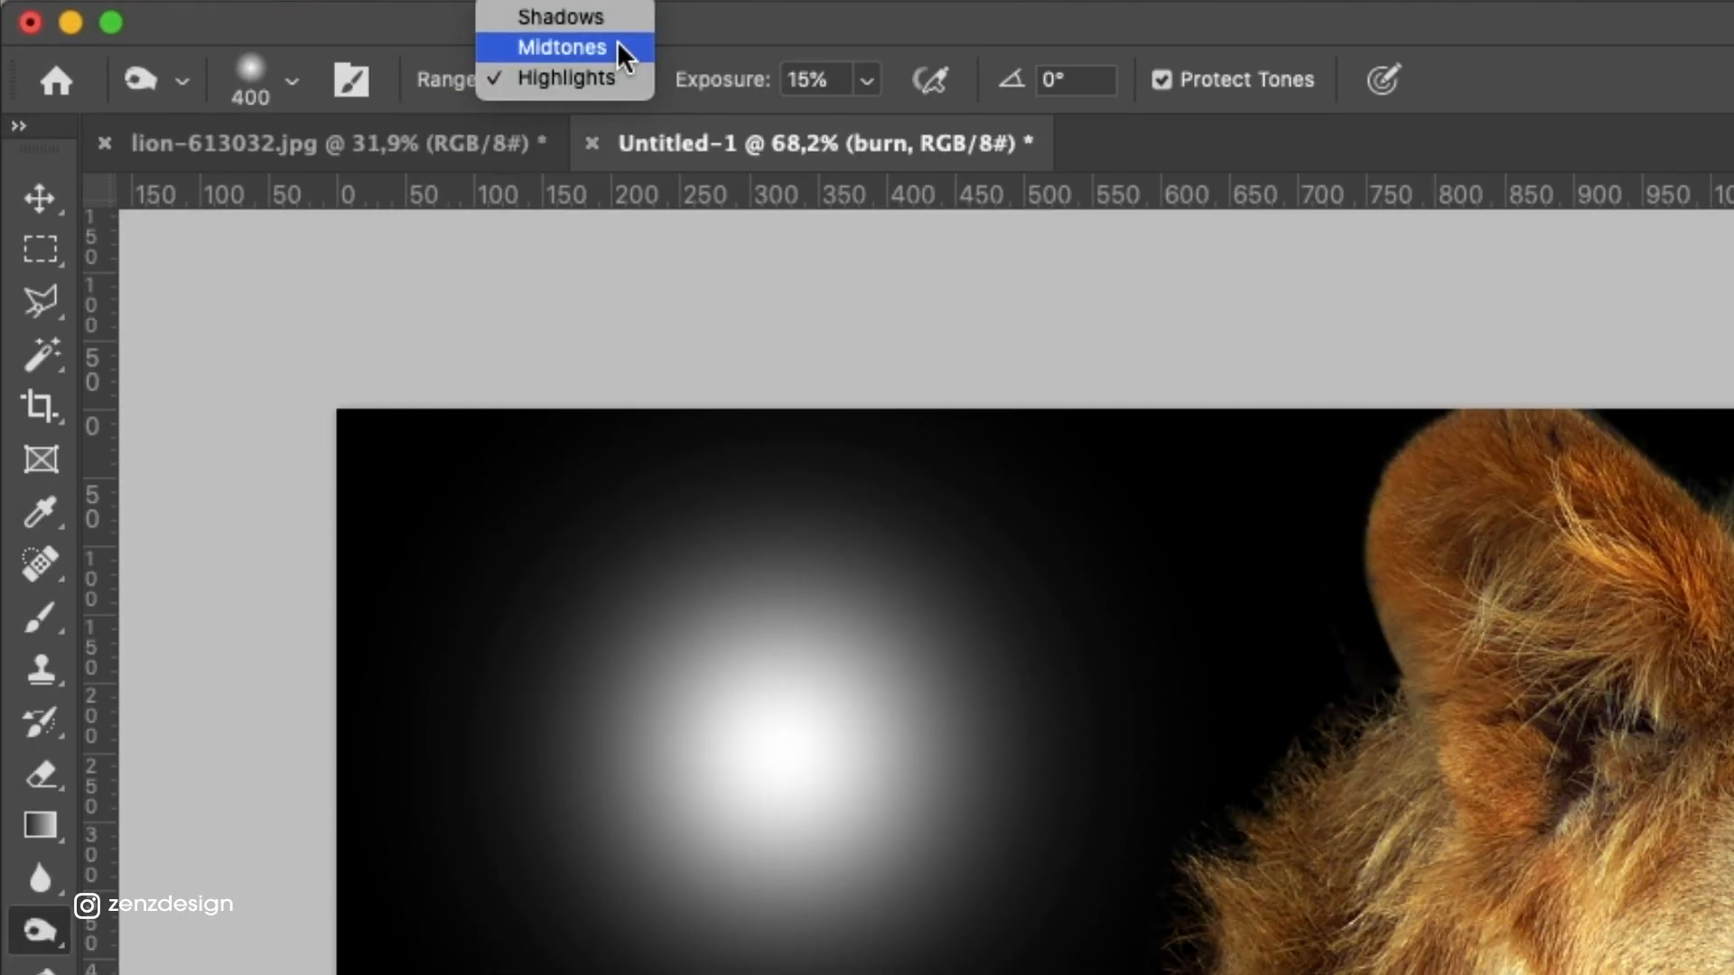
pyautogui.click(276, 44)
pyautogui.click(867, 81)
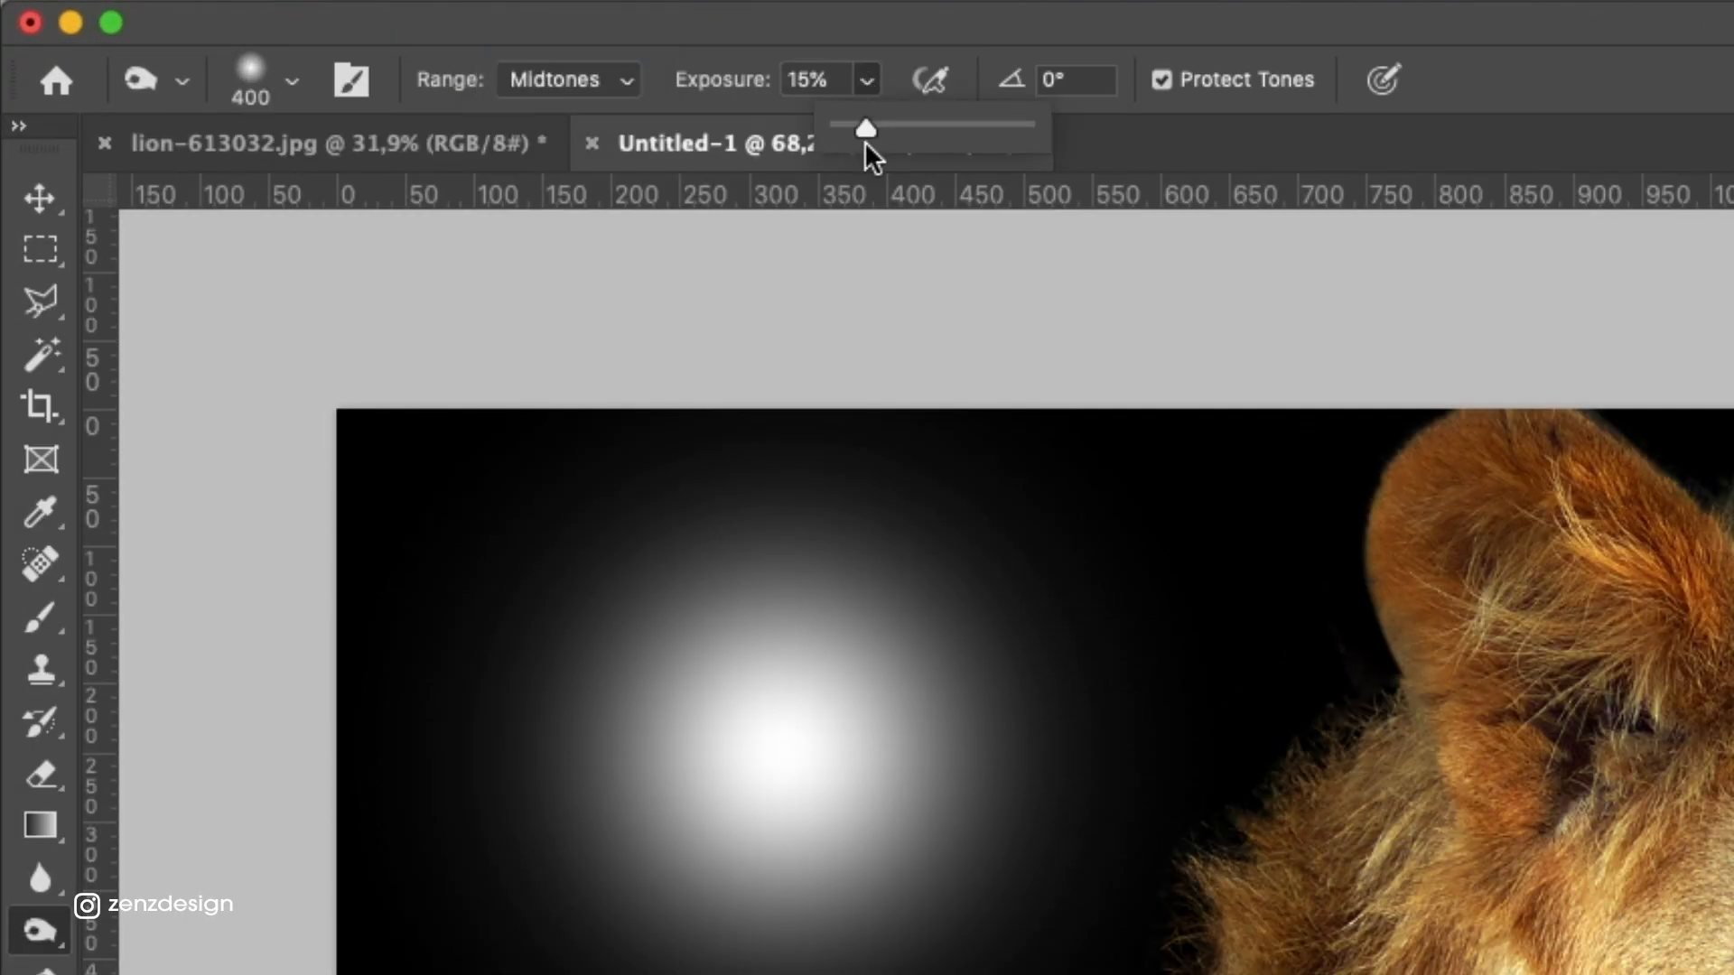
pyautogui.moveTo(865, 117); pyautogui.dragTo(858, 117)
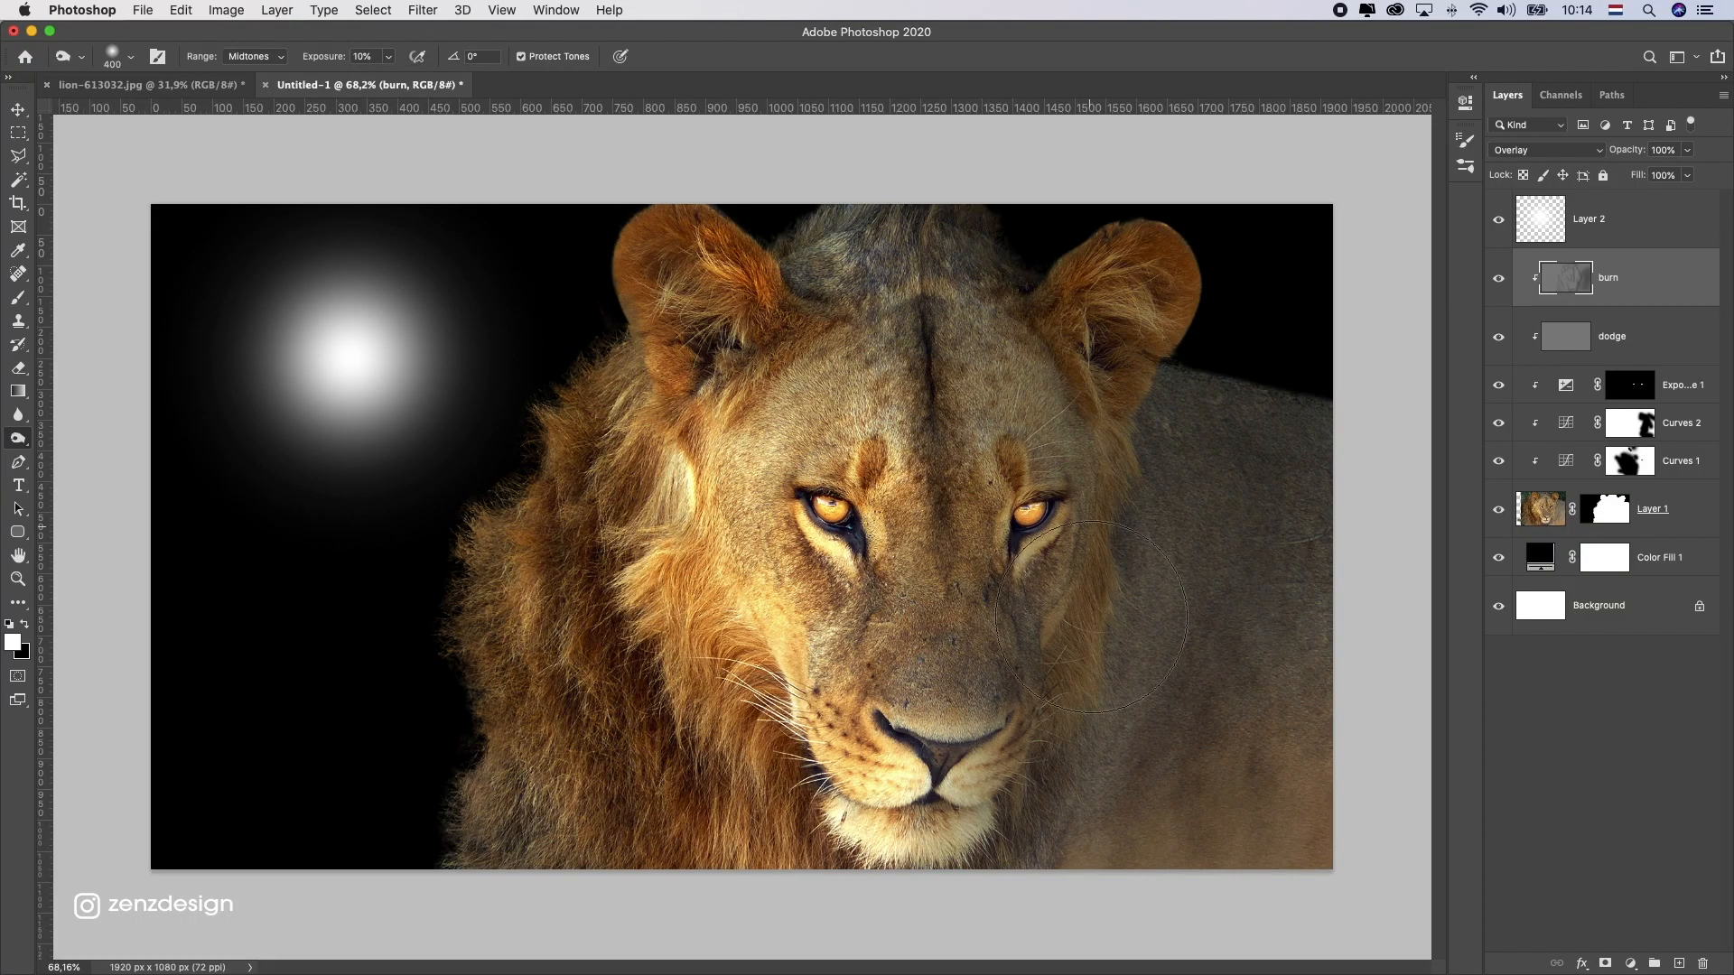
# - Burn the midtones of the lion's body and face with progressively smaller brushes, down to 90 px
pyautogui.press('[')
pyautogui.press('[')
pyautogui.press('[')
pyautogui.press('[')
pyautogui.press('[')
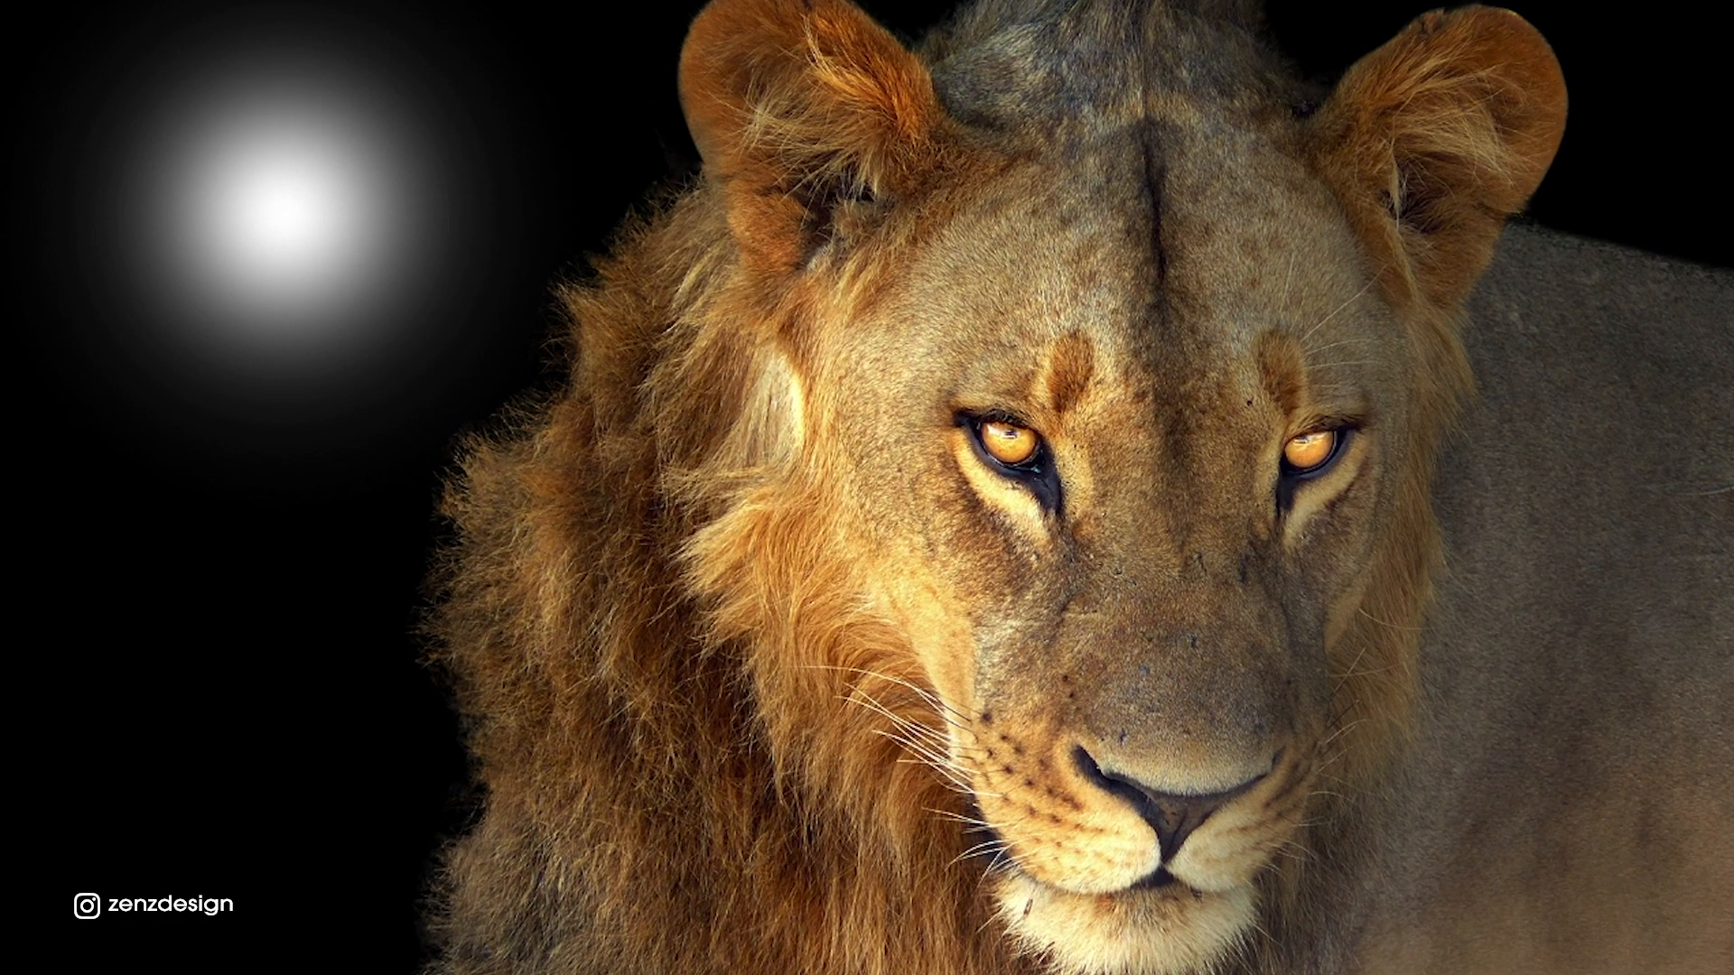
pyautogui.press('[')
pyautogui.press('[')
pyautogui.press('[')
pyautogui.press('[')
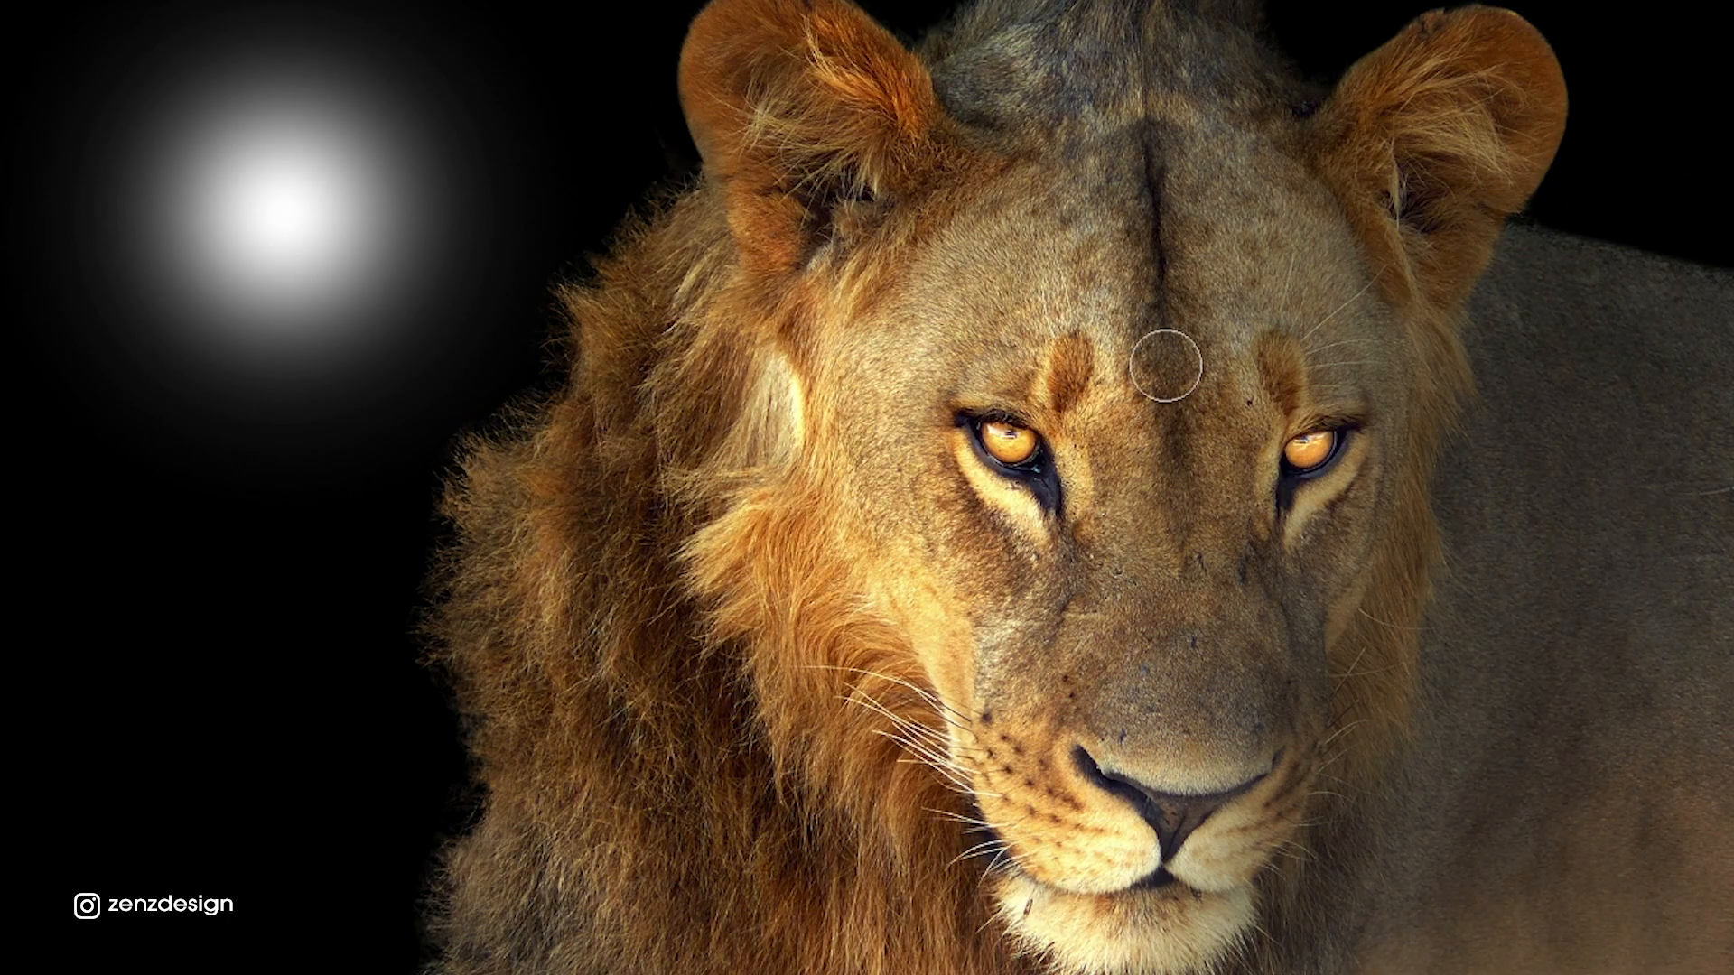
pyautogui.press('[')
pyautogui.press('[')
pyautogui.press('[')
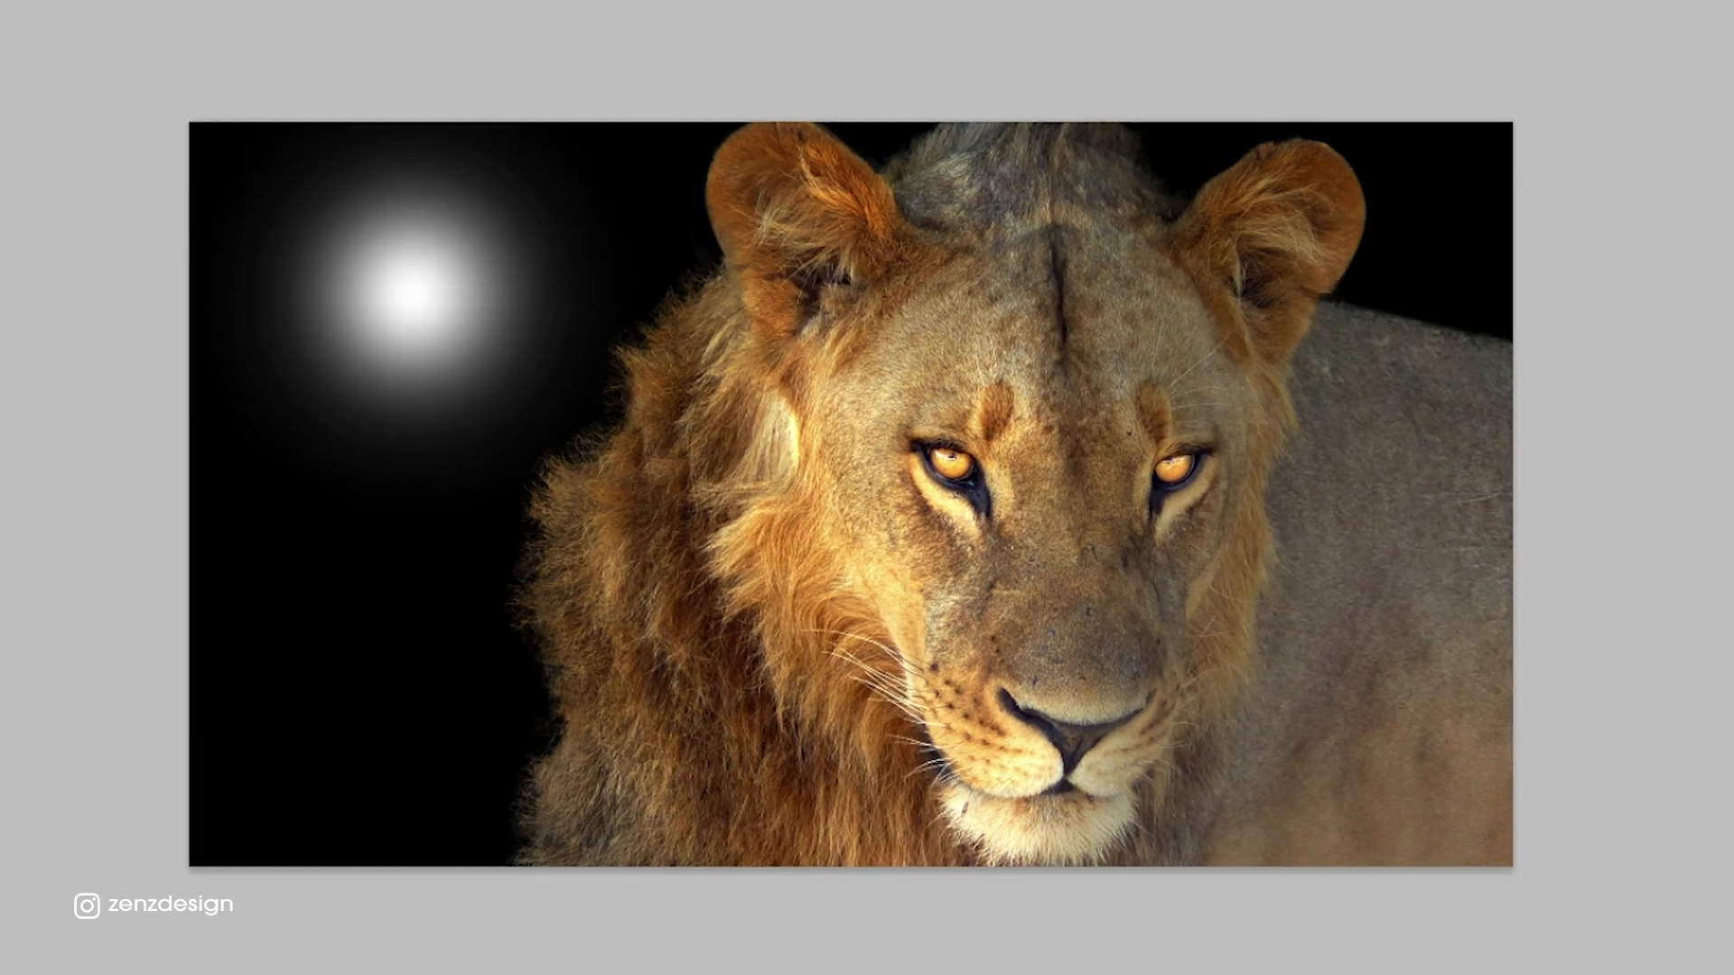
# - Burn the lion's shaded areas with the Shadows range at 3% exposure, then set a 200 px brush to 2% exposure
pyautogui.click(262, 56)
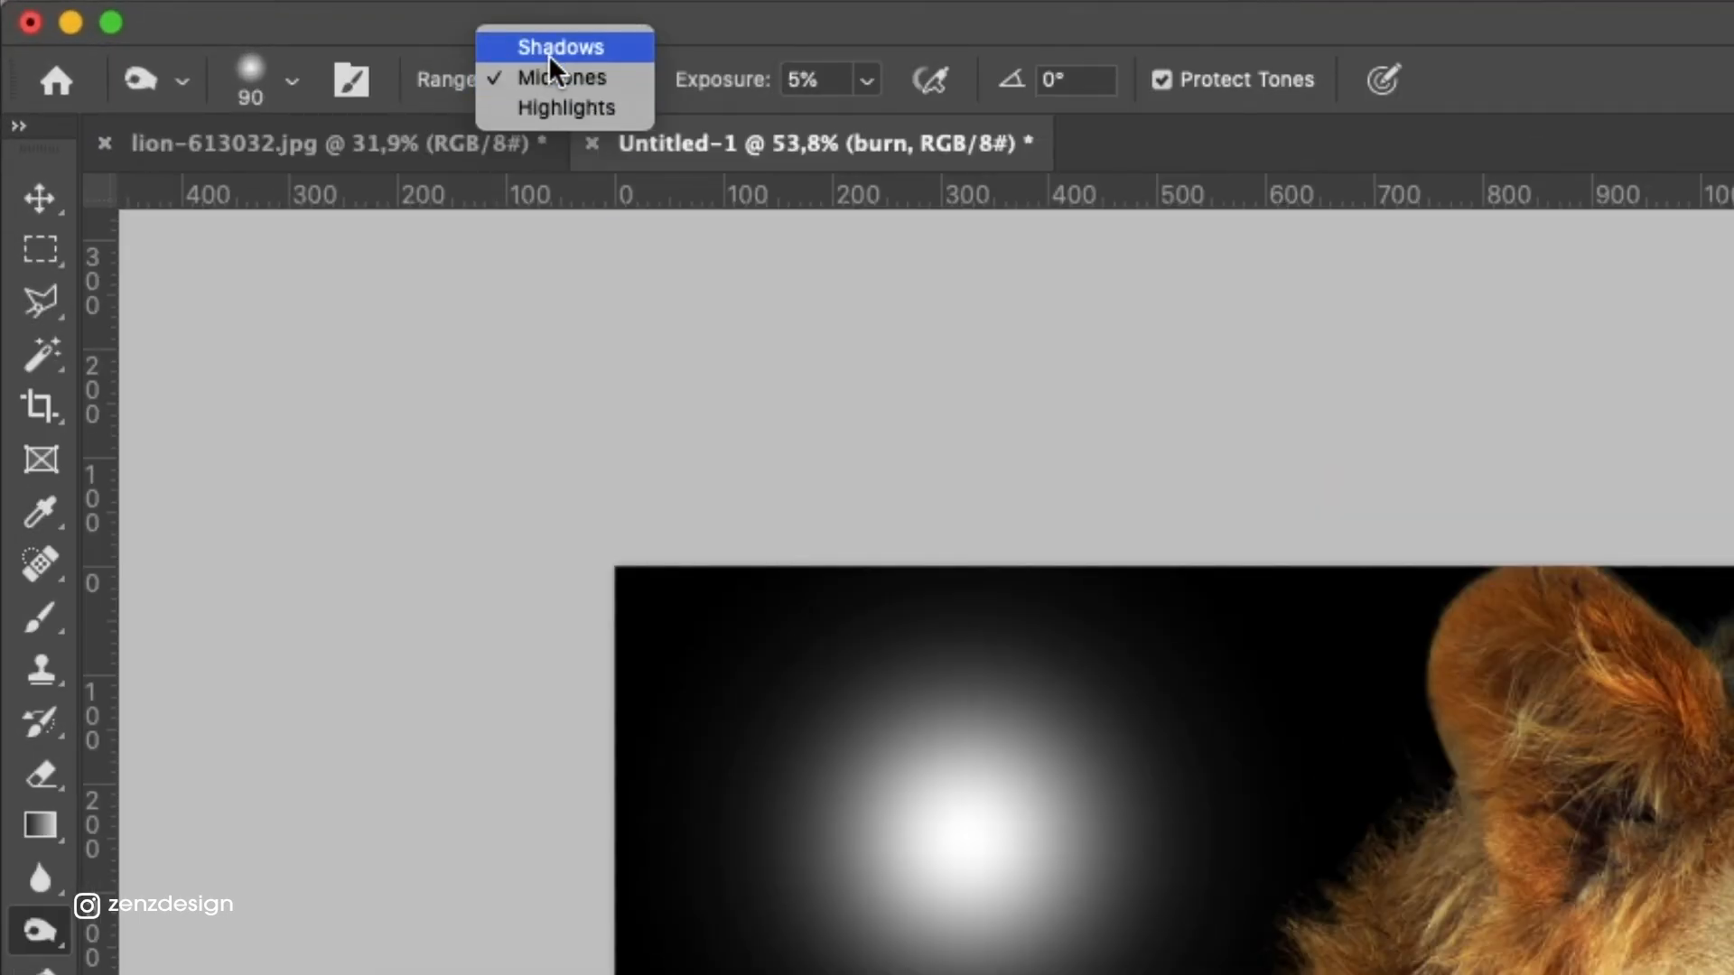
pyautogui.click(252, 42)
pyautogui.click(866, 80)
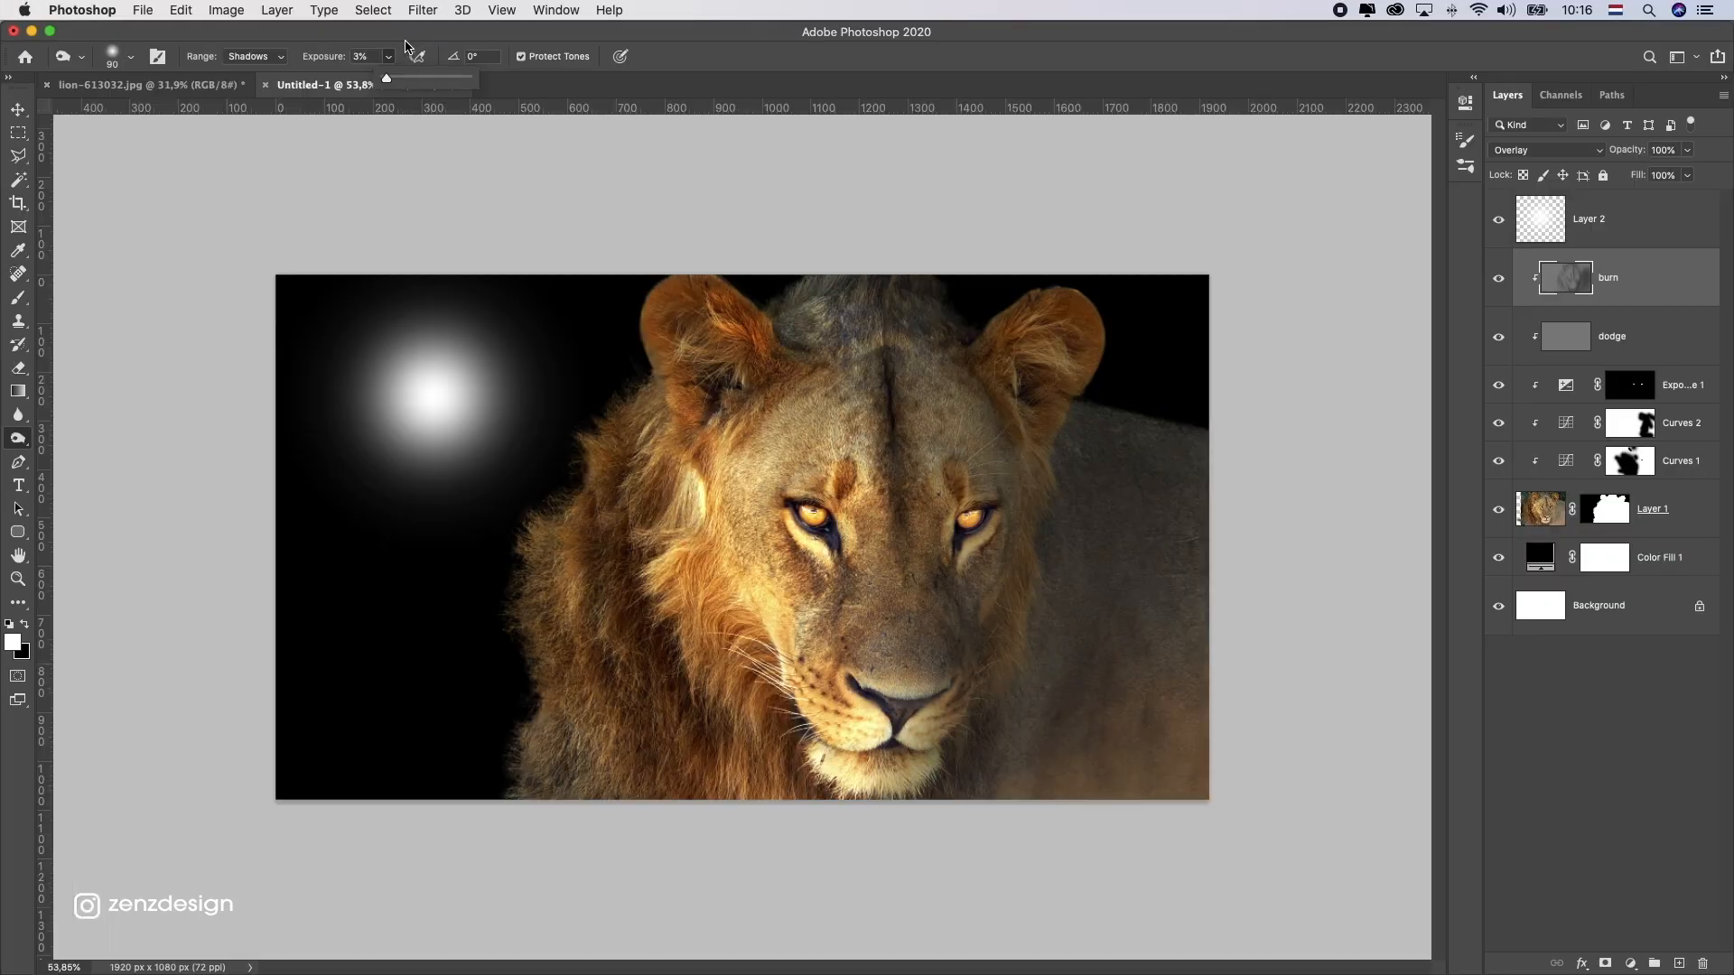
pyautogui.click(908, 47)
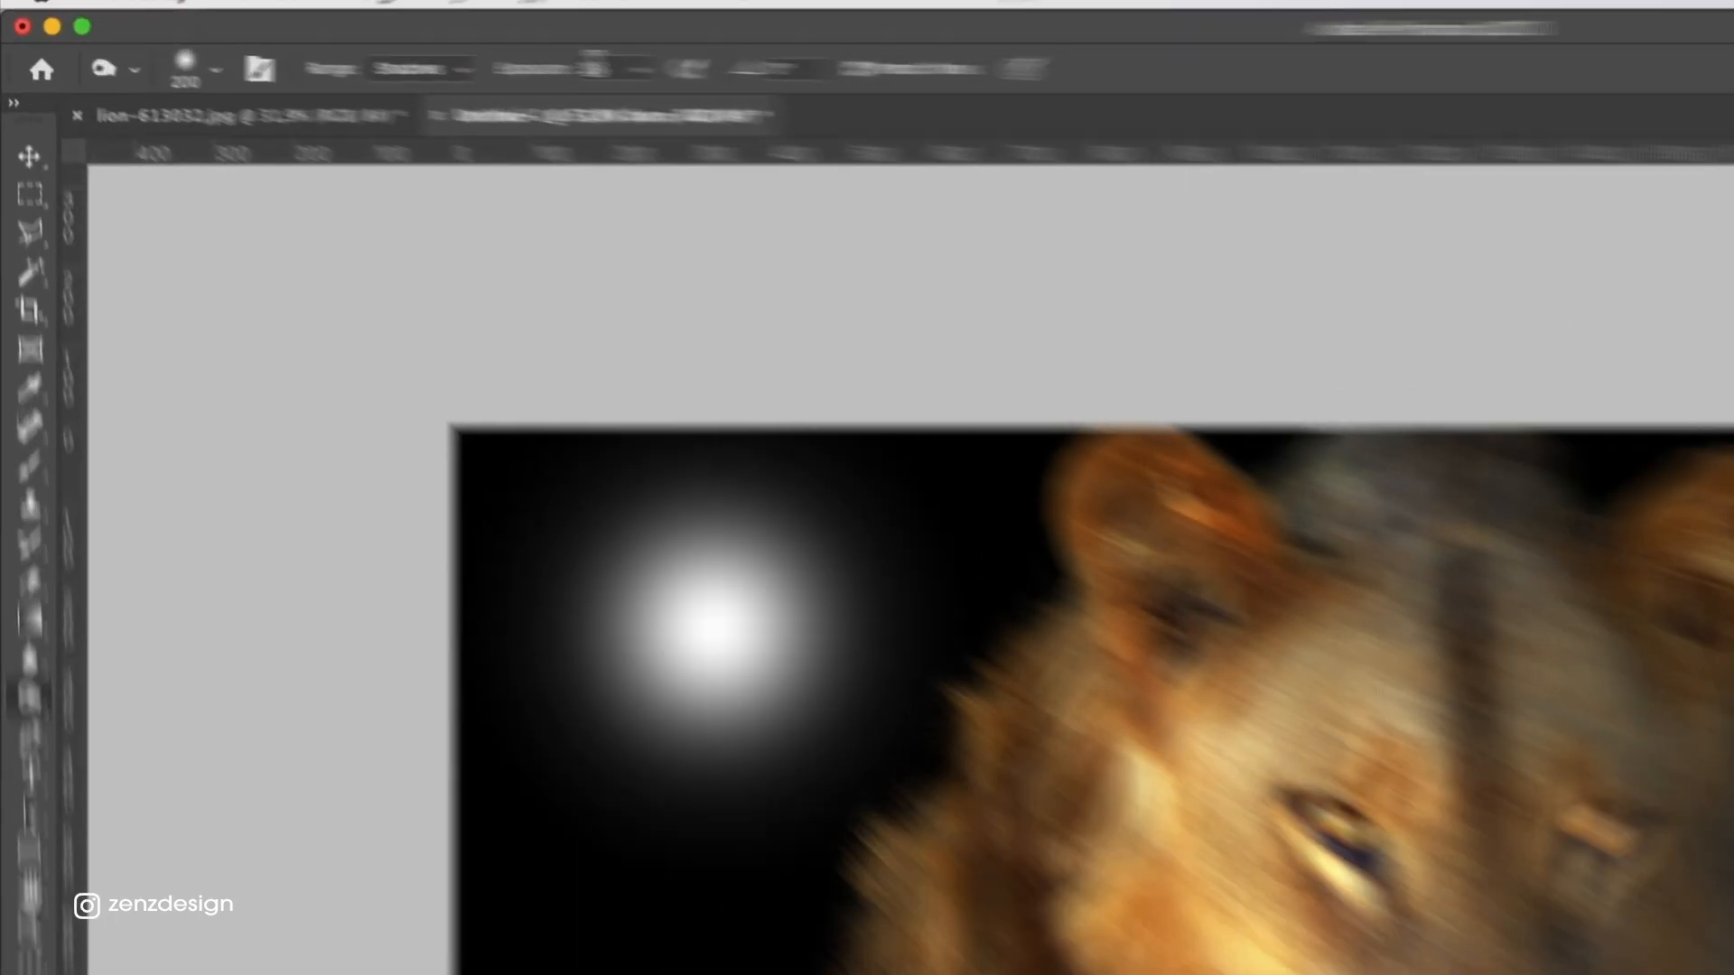
pyautogui.moveTo(362, 56); pyautogui.dragTo(347, 55)
pyautogui.write('2')
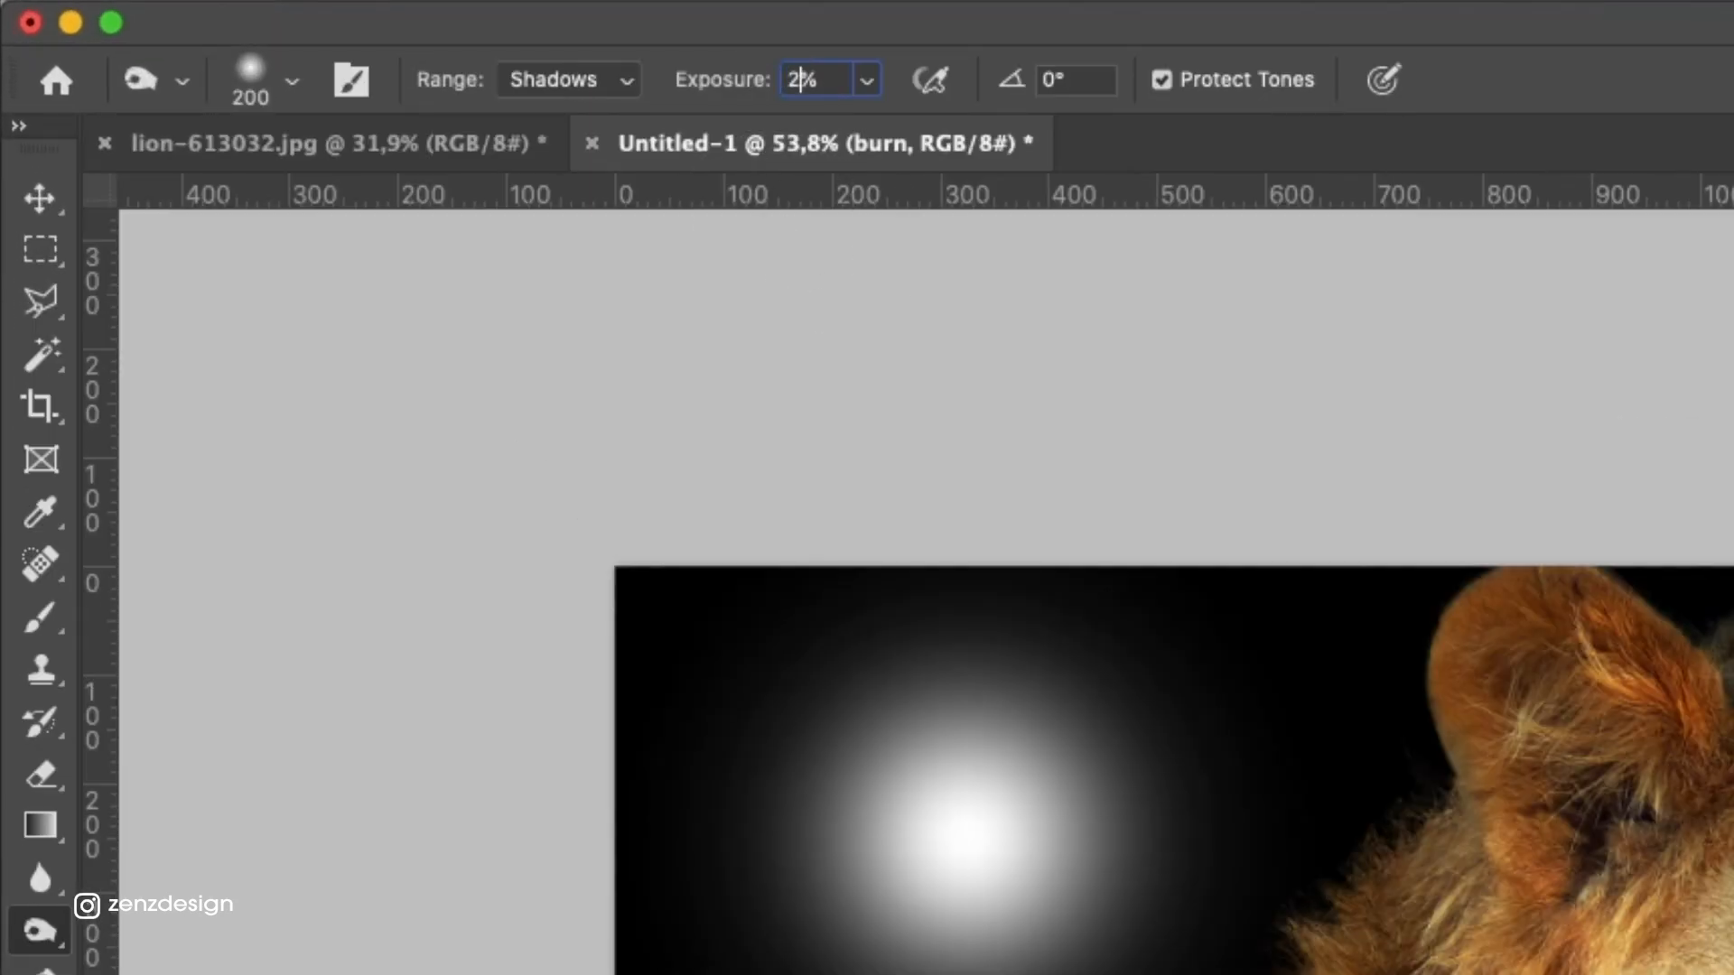
pyautogui.press('Return')
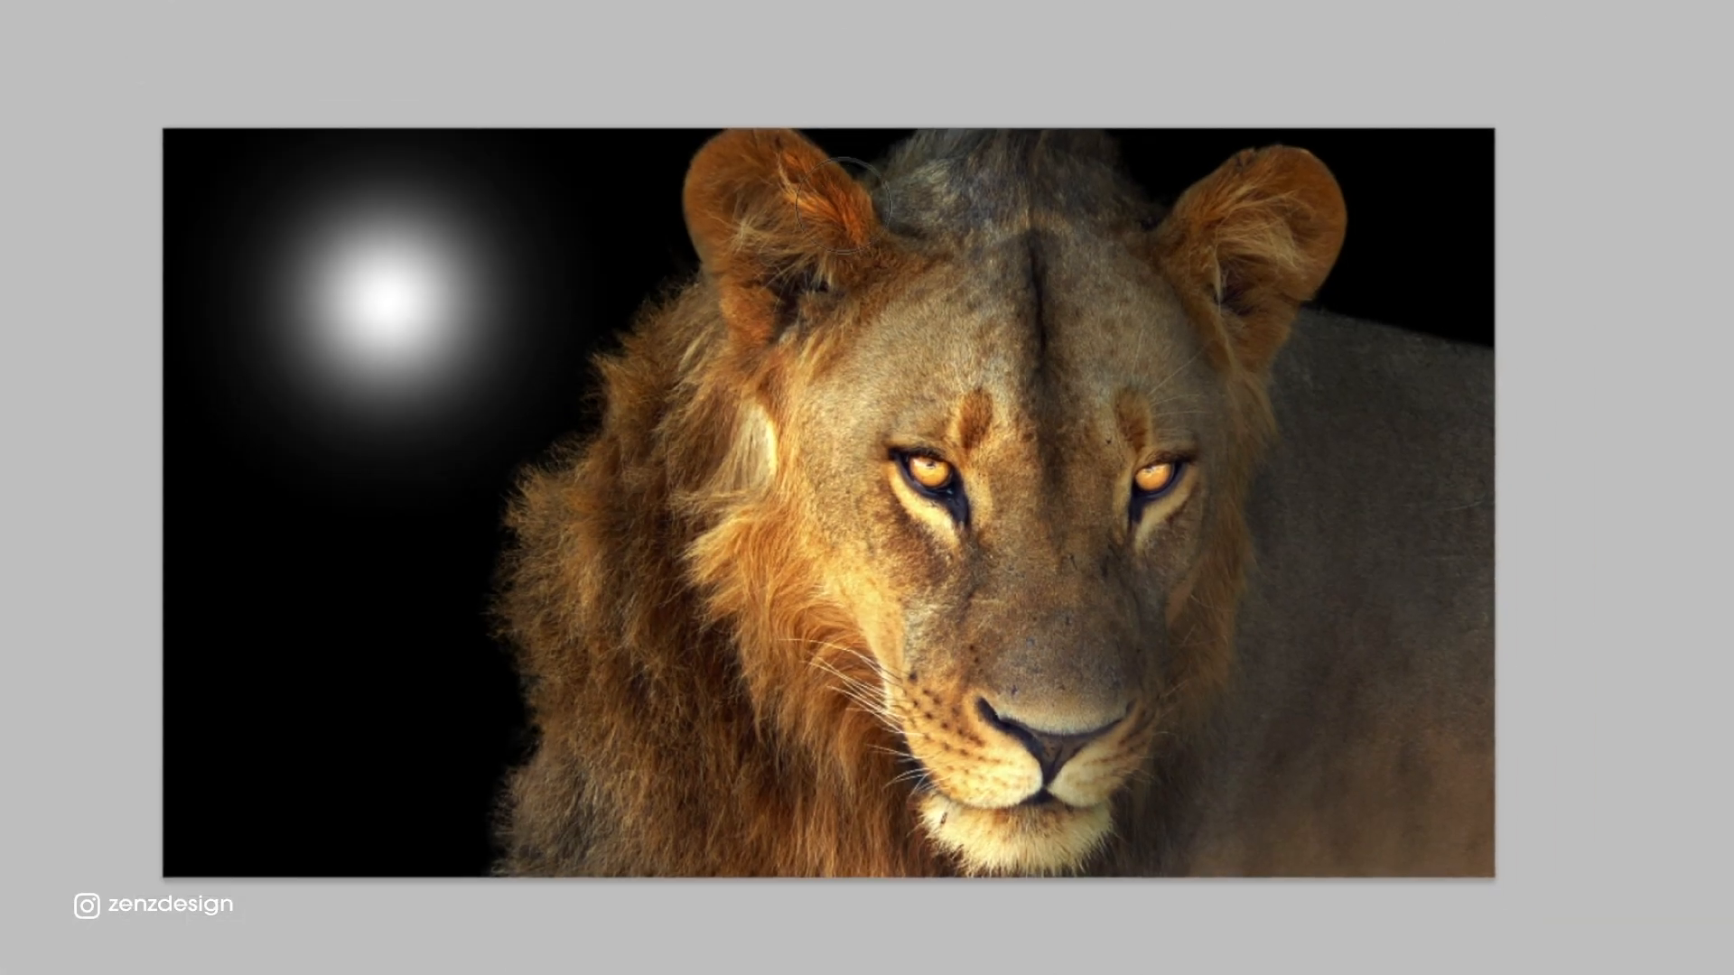
# - Select the dodge layer and set up the Dodge tool with the Highlights range
pyautogui.click(1557, 358)
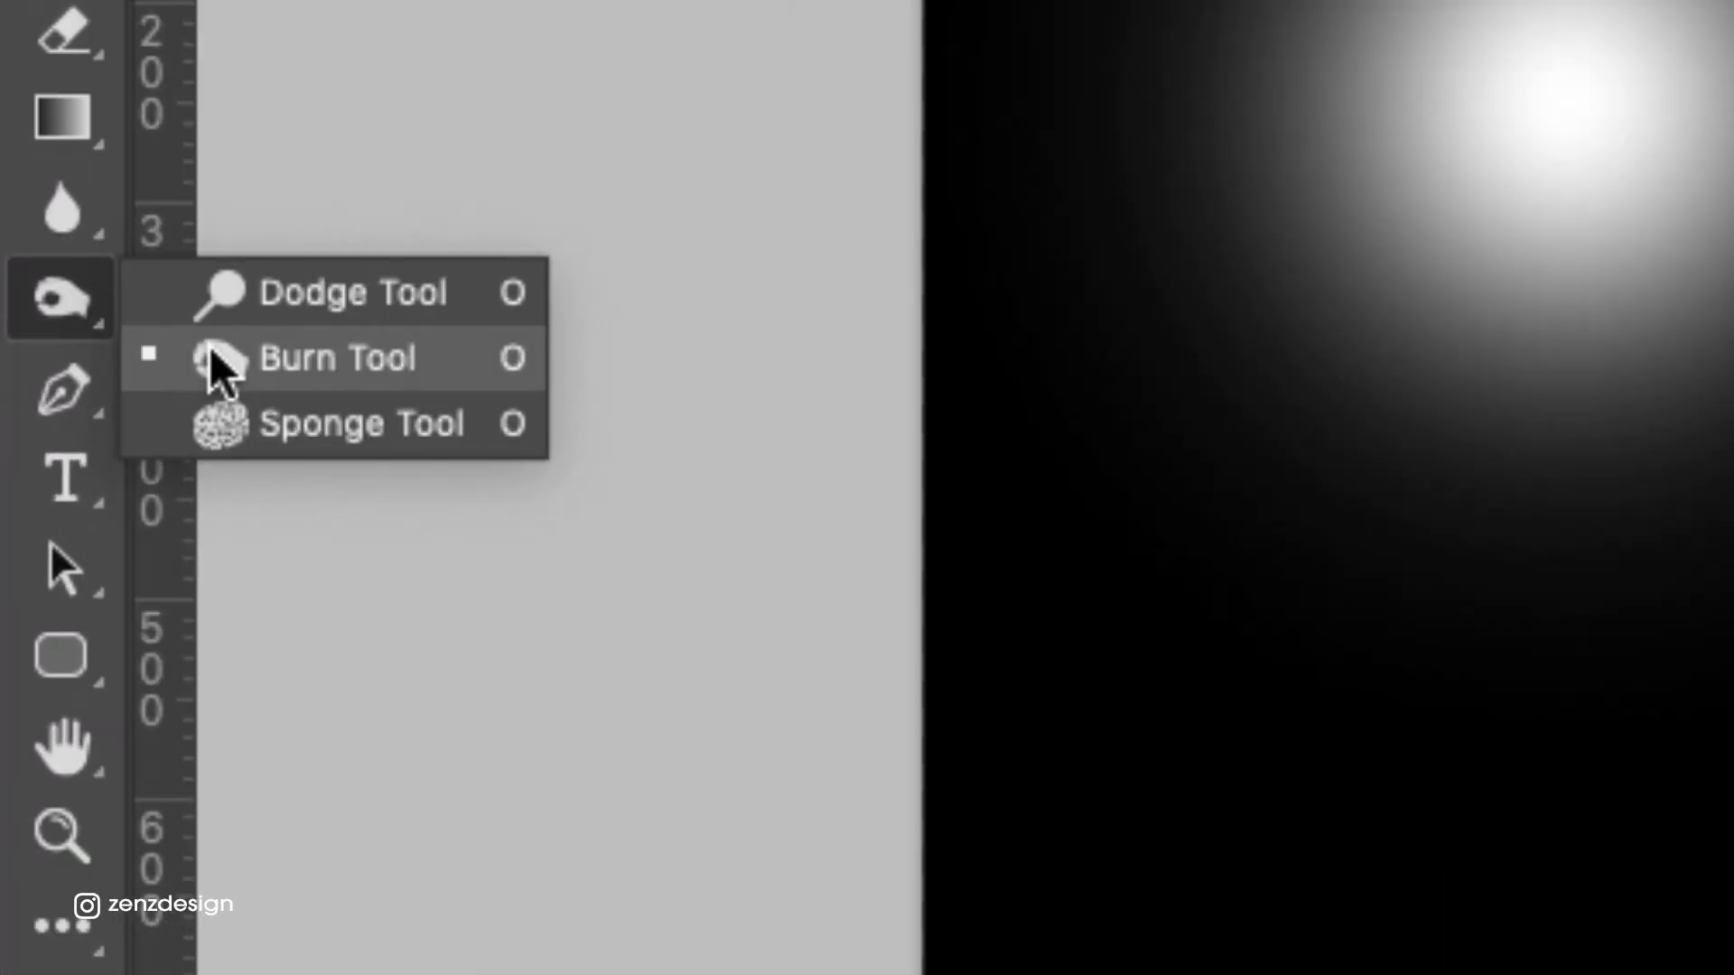
pyautogui.click(258, 302)
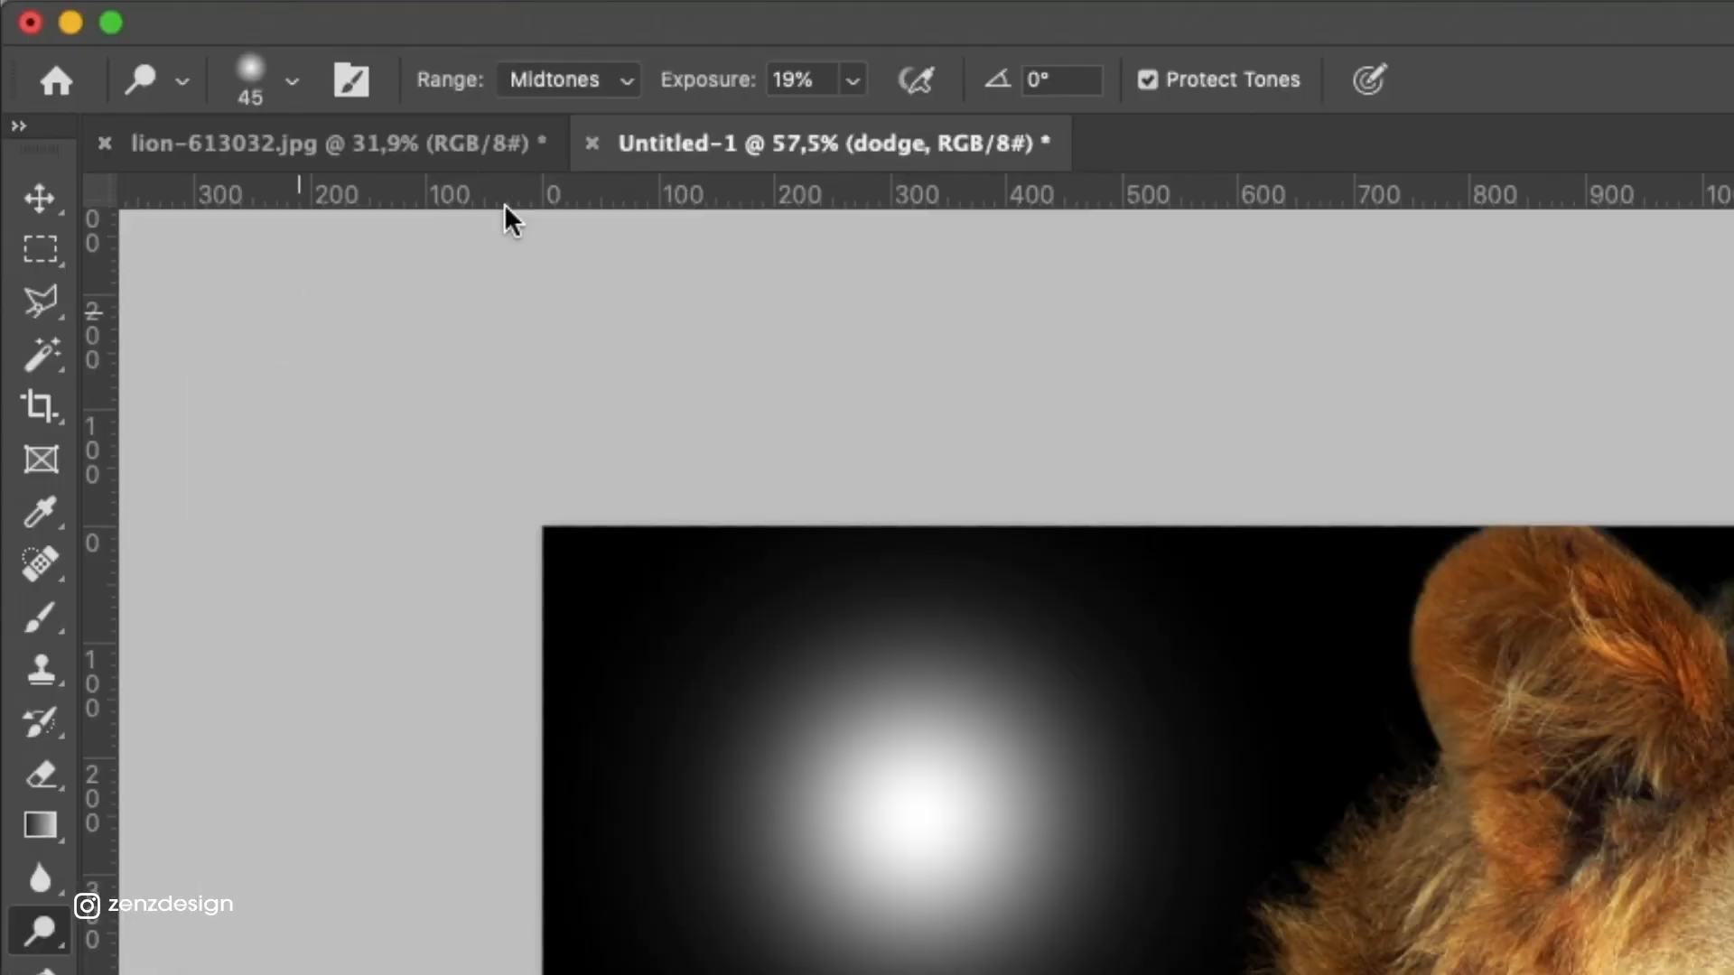
pyautogui.click(584, 74)
pyautogui.click(623, 107)
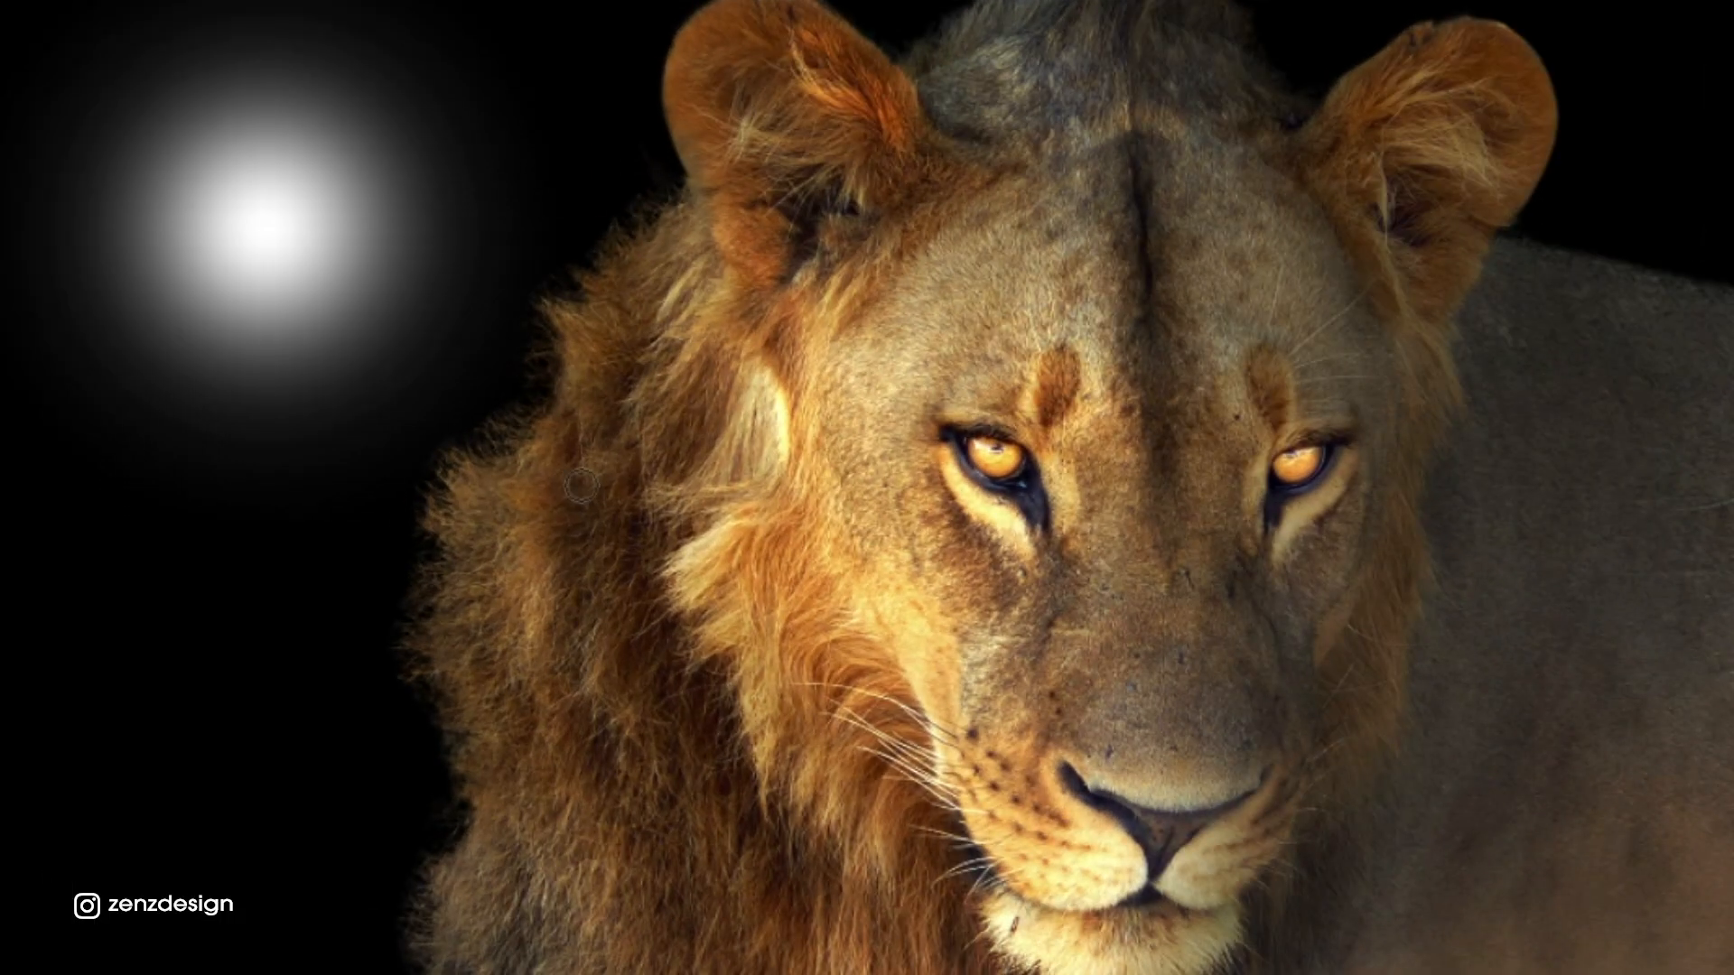
# - Dodge the highlights on the mane and along the outer edges of the mane and ear facing the glow
pyautogui.moveTo(562, 541); pyautogui.dragTo(567, 628)
pyautogui.moveTo(578, 632)
pyautogui.mouseDown()
pyautogui.moveTo(655, 727)
pyautogui.moveTo(675, 790)
pyautogui.mouseUp()
pyautogui.moveTo(576, 621); pyautogui.dragTo(613, 713)
pyautogui.moveTo(652, 388); pyautogui.dragTo(571, 447)
pyautogui.moveTo(567, 456); pyautogui.dragTo(519, 544)
pyautogui.moveTo(488, 781); pyautogui.dragTo(443, 912)
pyautogui.moveTo(564, 311); pyautogui.dragTo(690, 20)
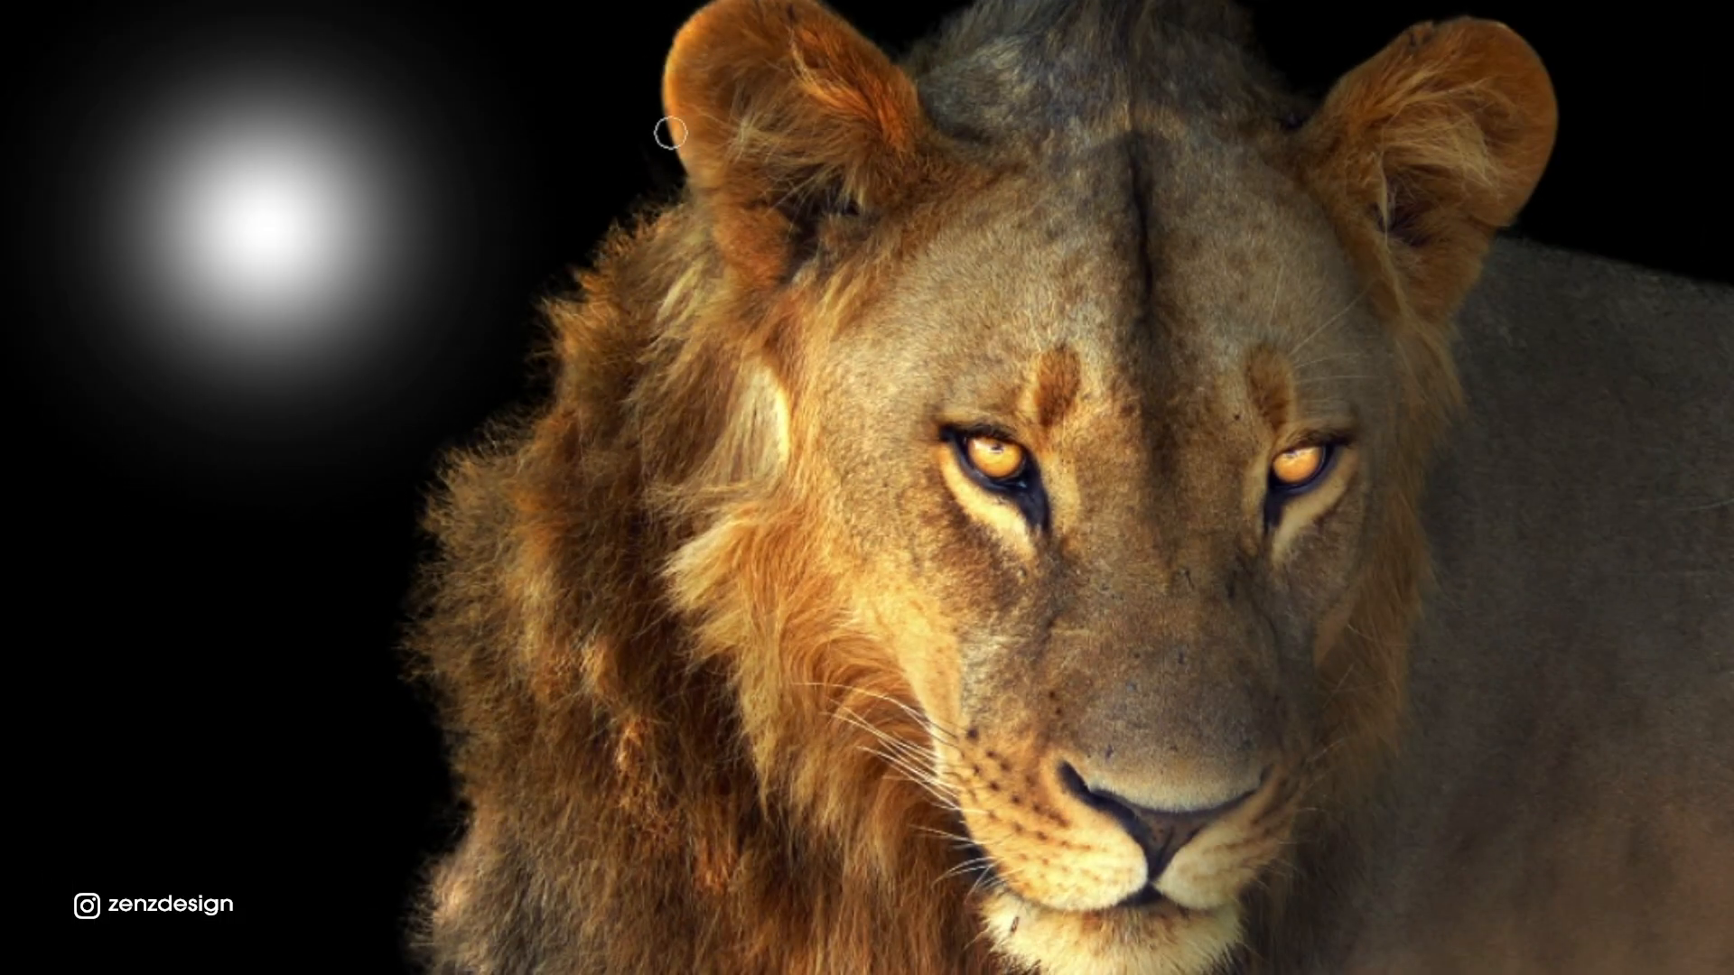
pyautogui.moveTo(448, 477)
pyautogui.mouseDown()
pyautogui.moveTo(479, 427)
pyautogui.moveTo(470, 605)
pyautogui.mouseUp()
pyautogui.moveTo(460, 632); pyautogui.dragTo(466, 939)
# - Dodge the mane fur beside the lion's cheek and chin, continuing up toward the ear nearest the glow
pyautogui.scroll(3, 984, 470)
pyautogui.scroll(-5, 903, 460)
pyautogui.scroll(2, 889, 668)
pyautogui.moveTo(889, 668)
pyautogui.mouseDown()
pyautogui.moveTo(785, 578)
pyautogui.moveTo(941, 868)
pyautogui.mouseUp()
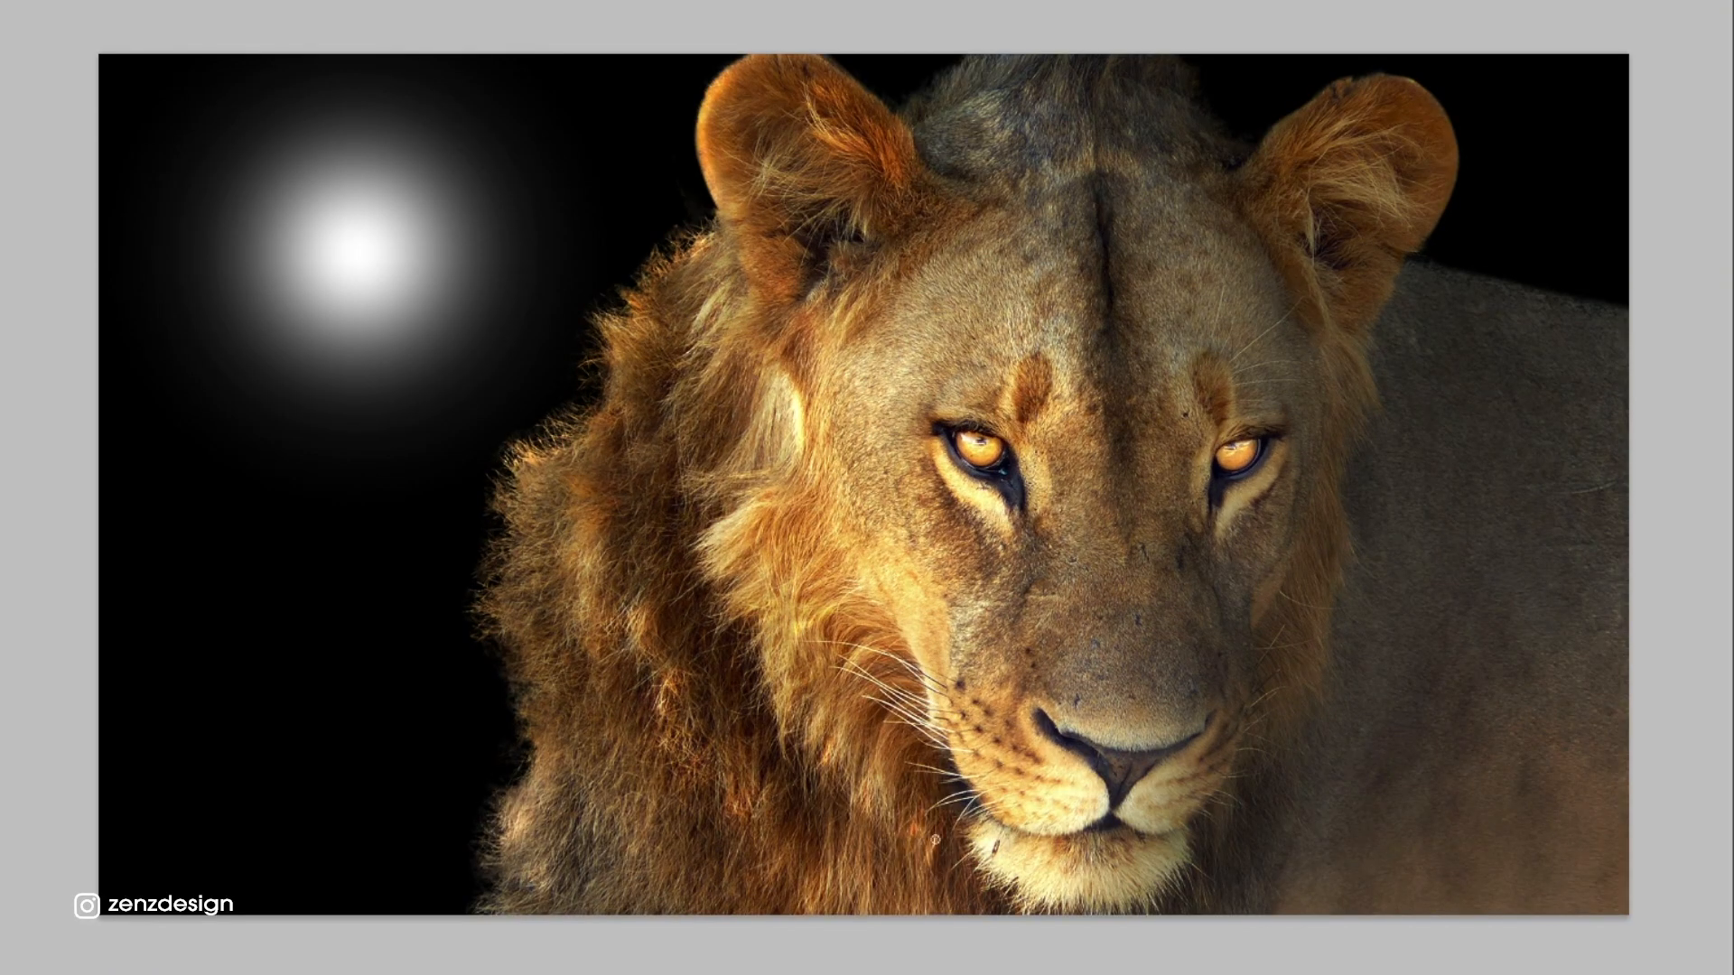
pyautogui.moveTo(775, 822)
pyautogui.mouseDown()
pyautogui.moveTo(605, 786)
pyautogui.moveTo(532, 659)
pyautogui.moveTo(763, 523)
pyautogui.moveTo(698, 365)
pyautogui.moveTo(845, 129)
pyautogui.moveTo(822, 260)
pyautogui.moveTo(857, 251)
pyautogui.mouseUp()
pyautogui.scroll(-2, 812, 237)
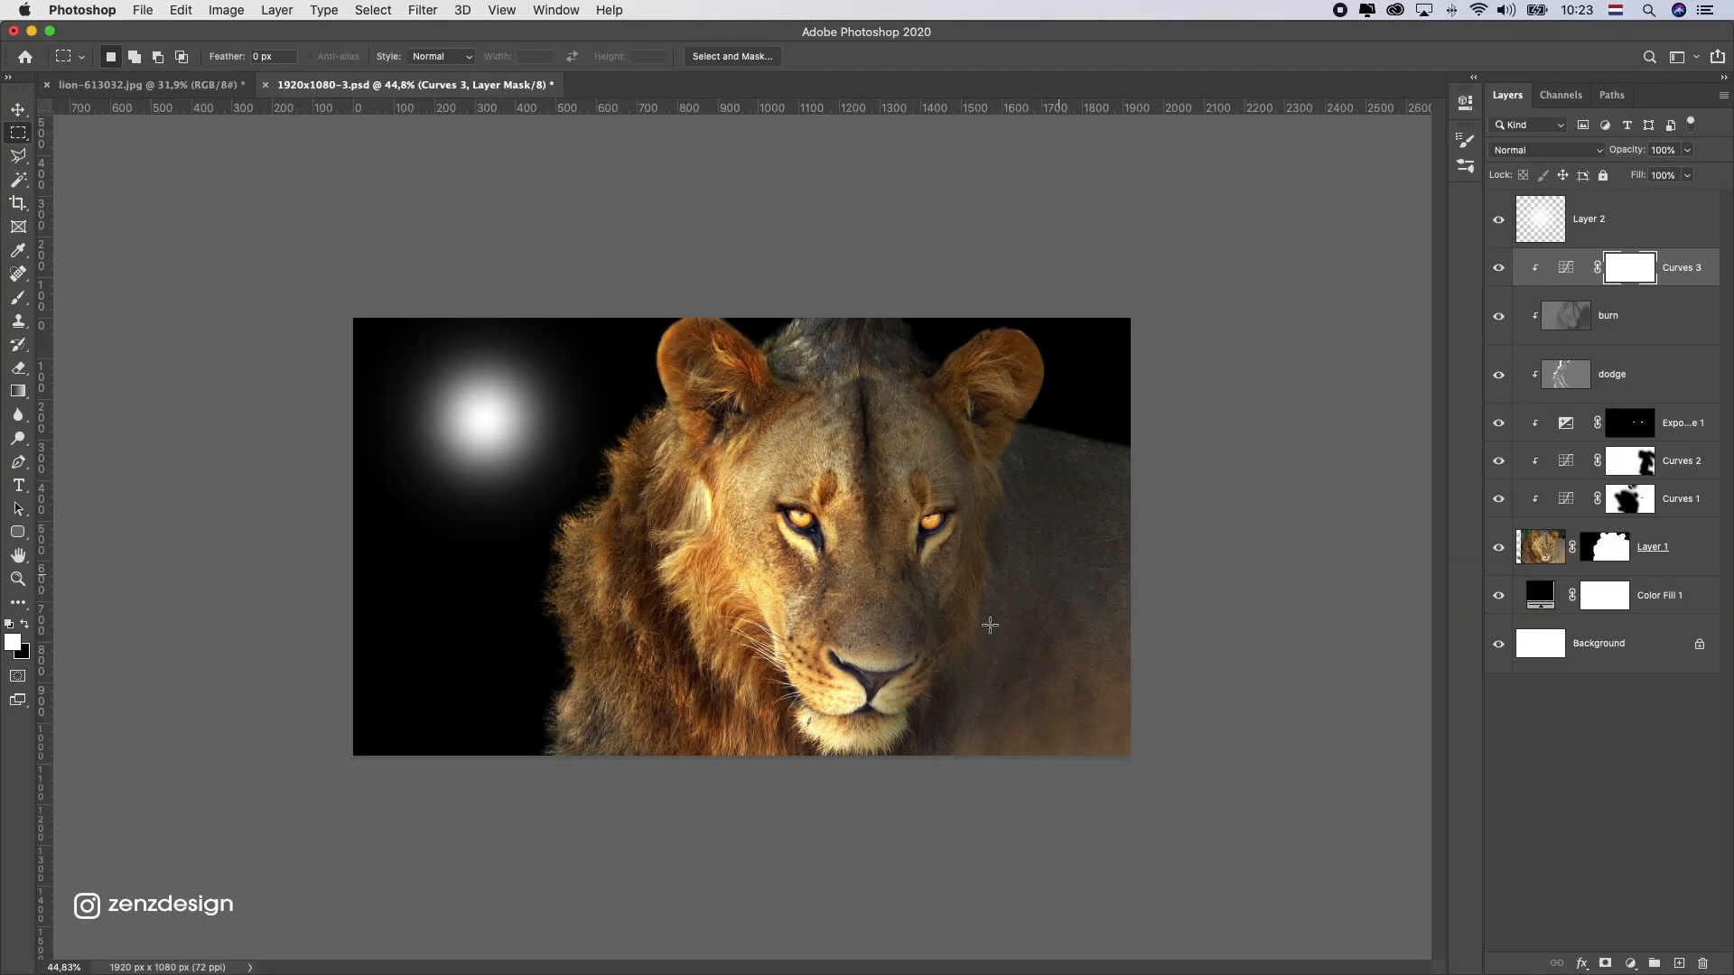
# - Add a new layer and fill it with black outside a tall elliptical selection spanning the glow and half the lion's face
pyautogui.click(1669, 965)
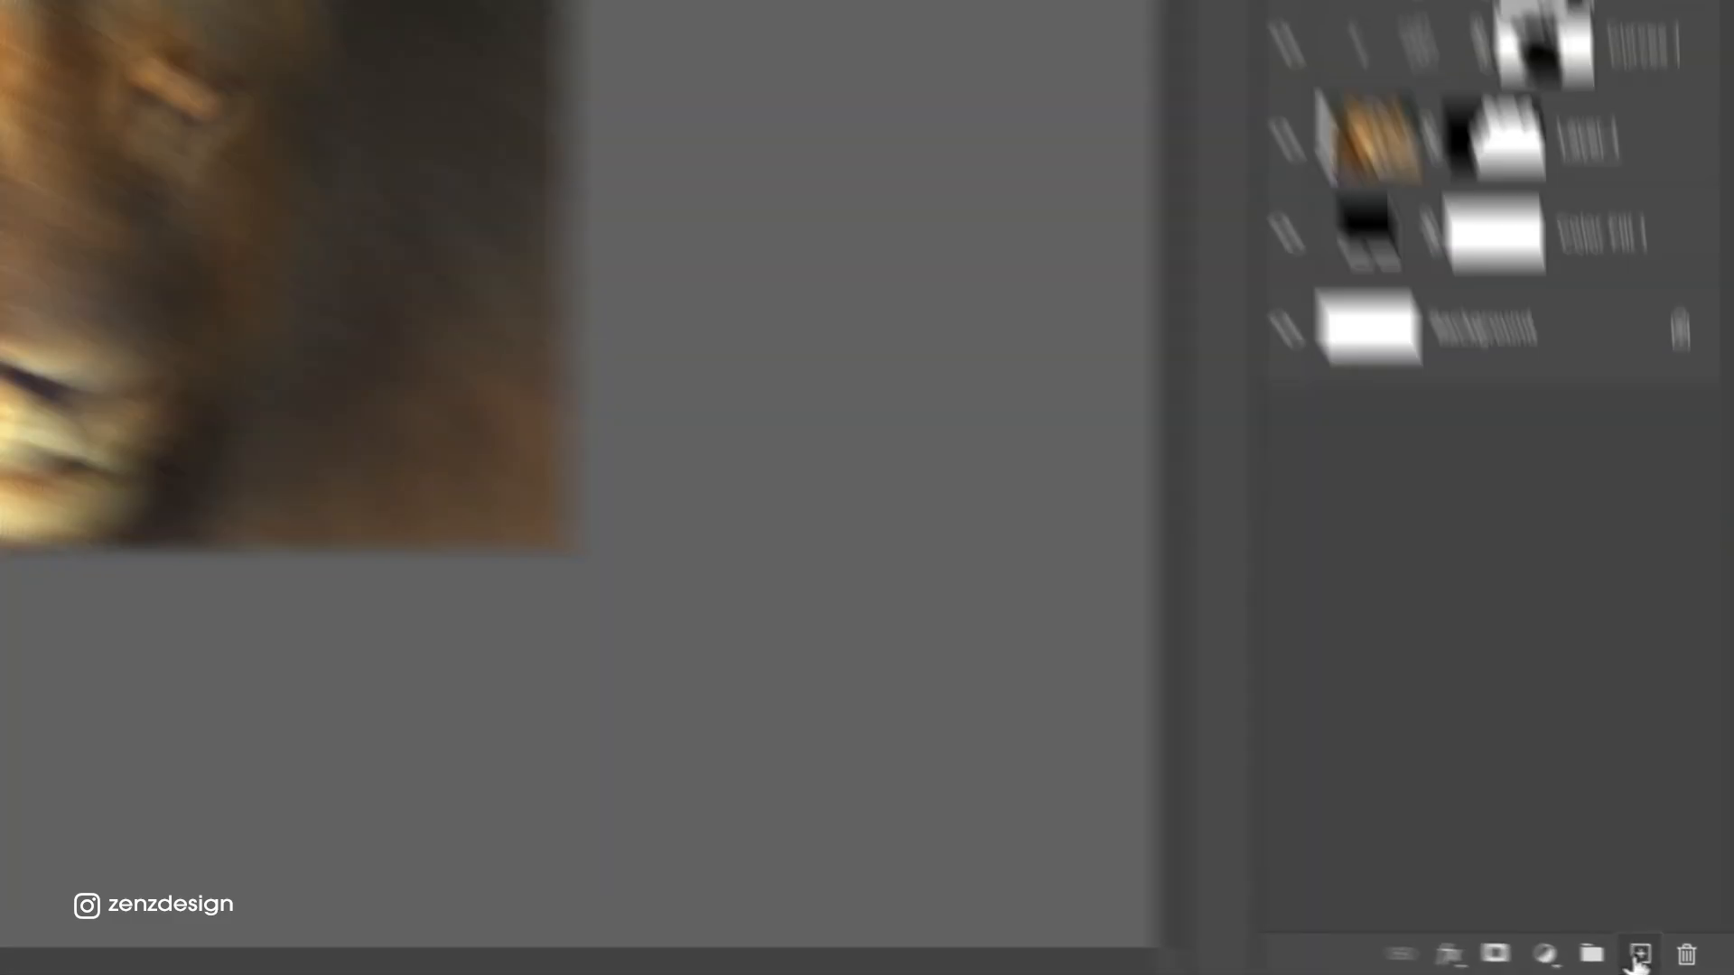
pyautogui.press('x')
pyautogui.click(18, 133)
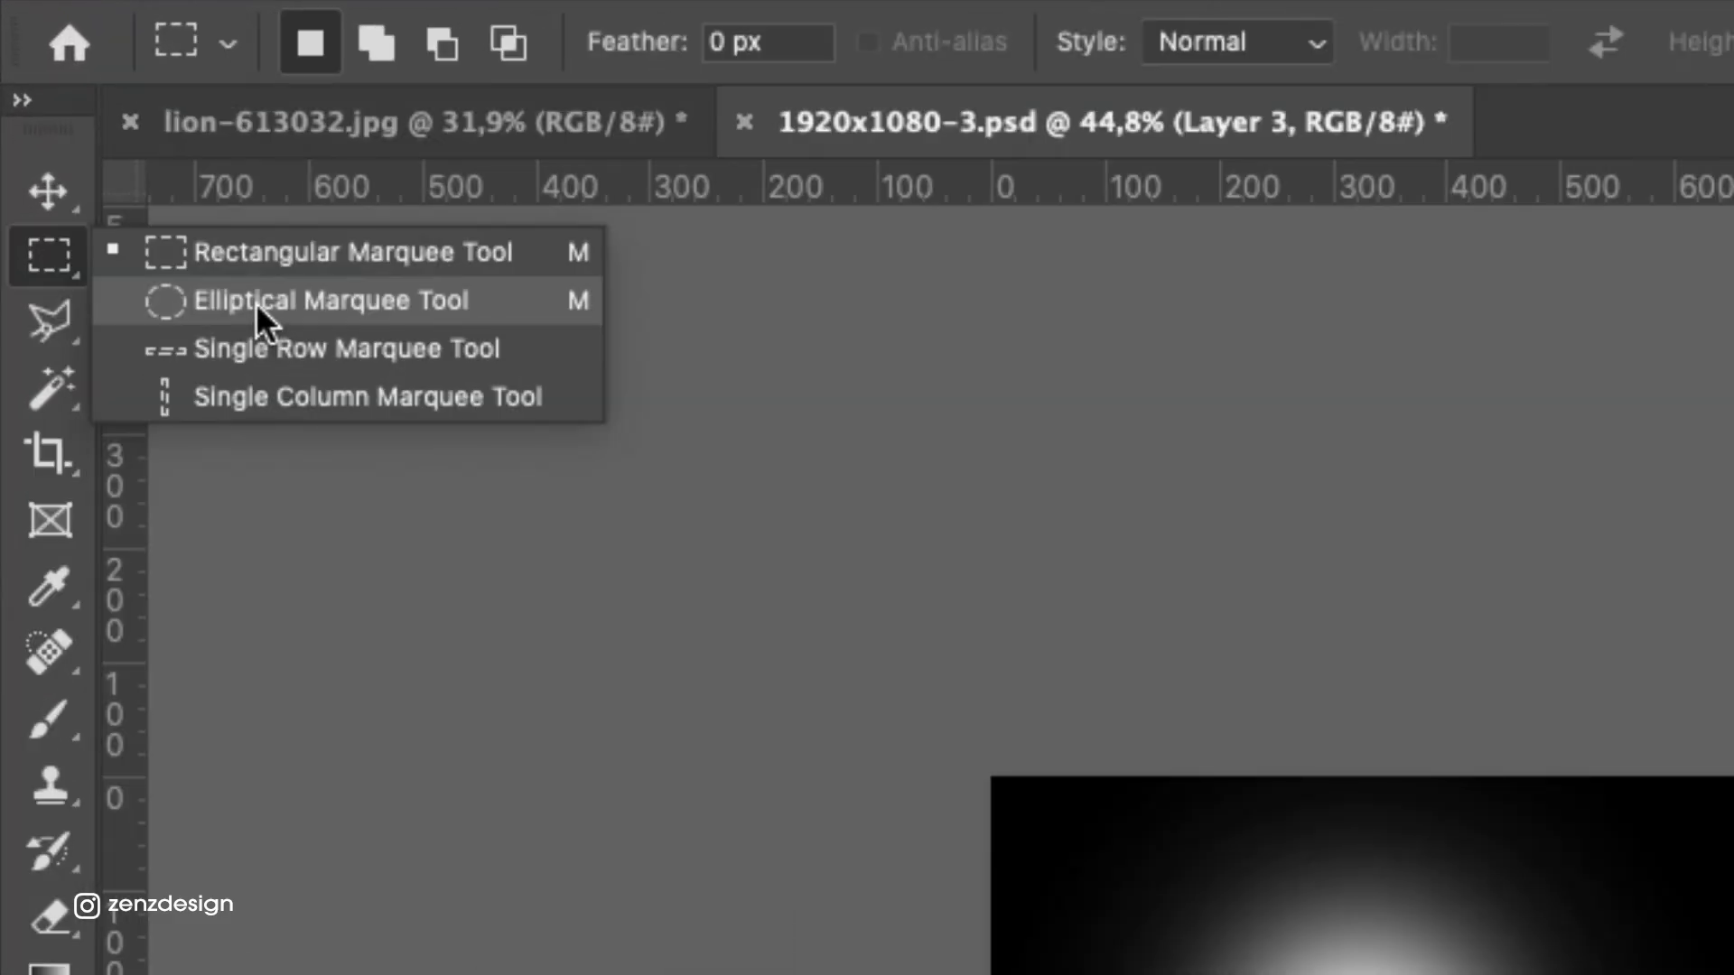
pyautogui.click(256, 301)
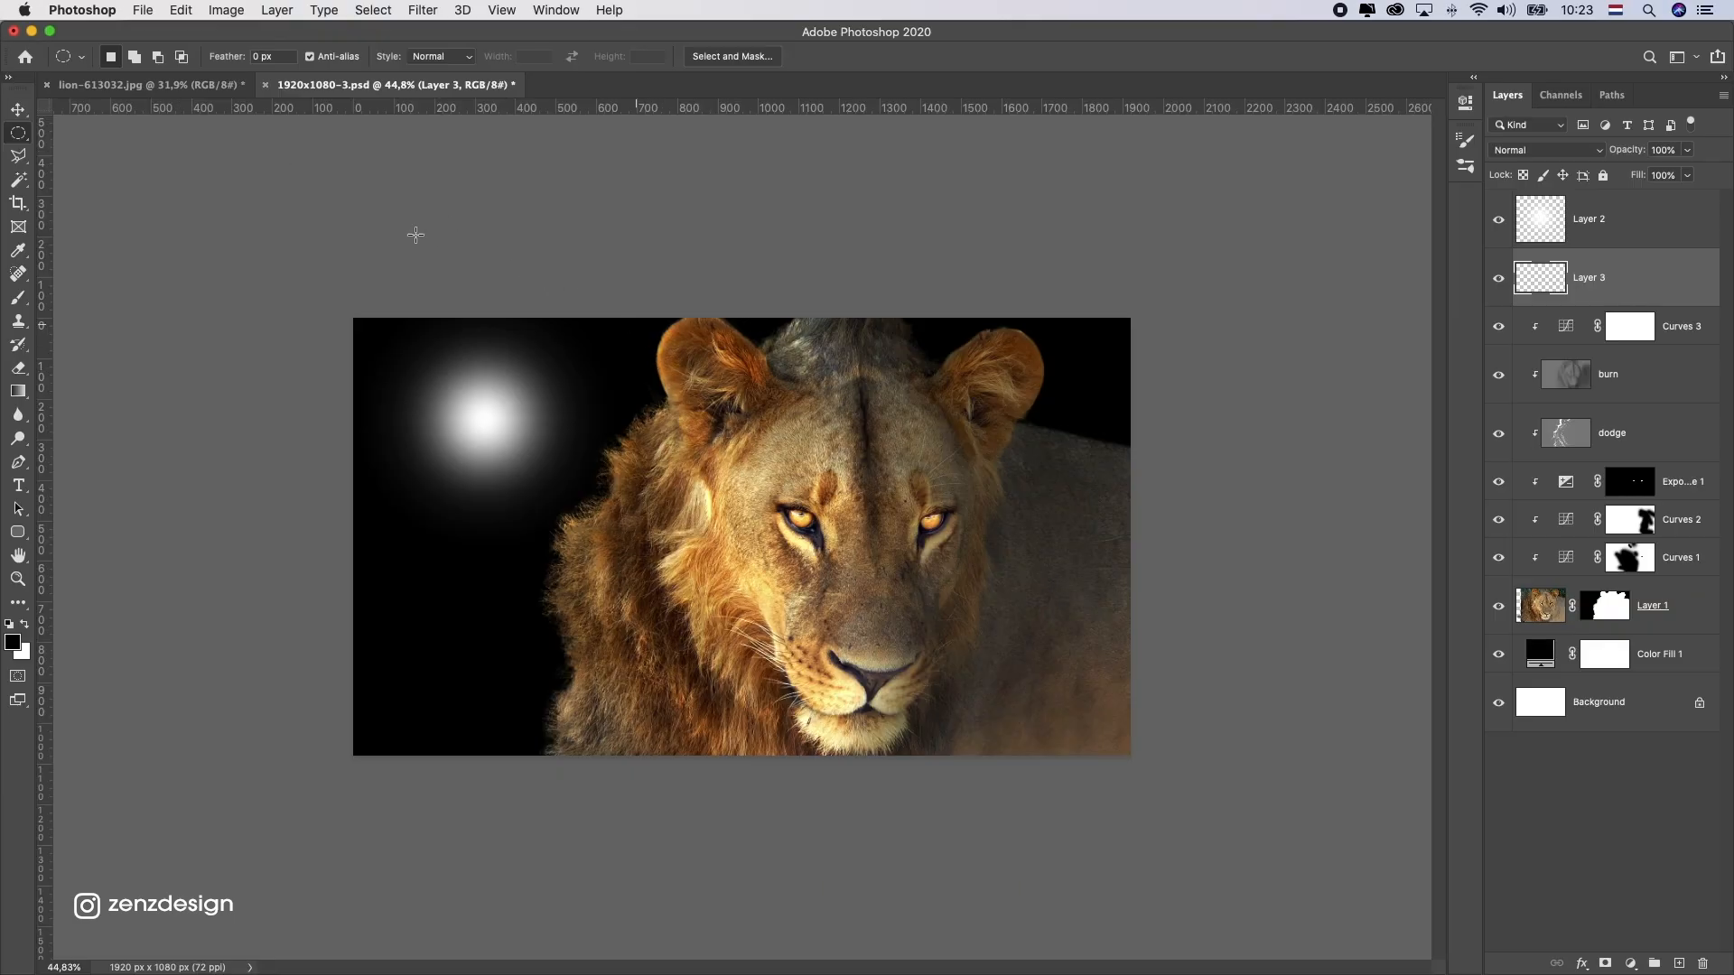
pyautogui.moveTo(364, 184); pyautogui.dragTo(889, 922)
pyautogui.rightClick(892, 388)
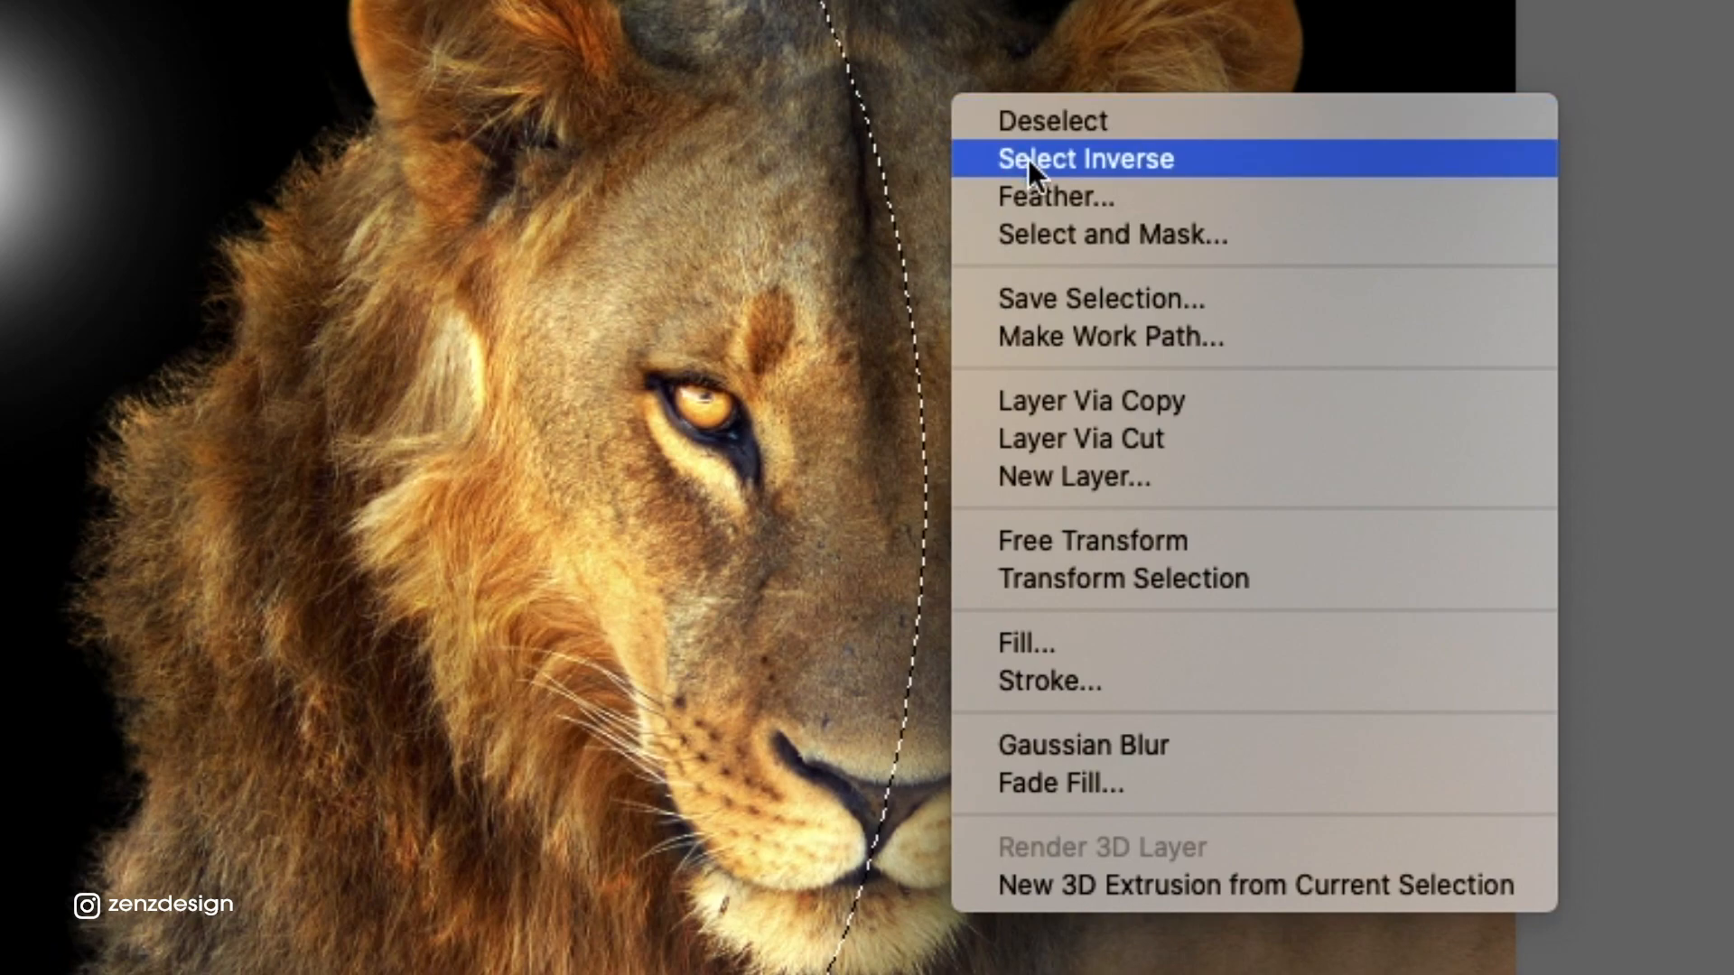
pyautogui.click(1027, 159)
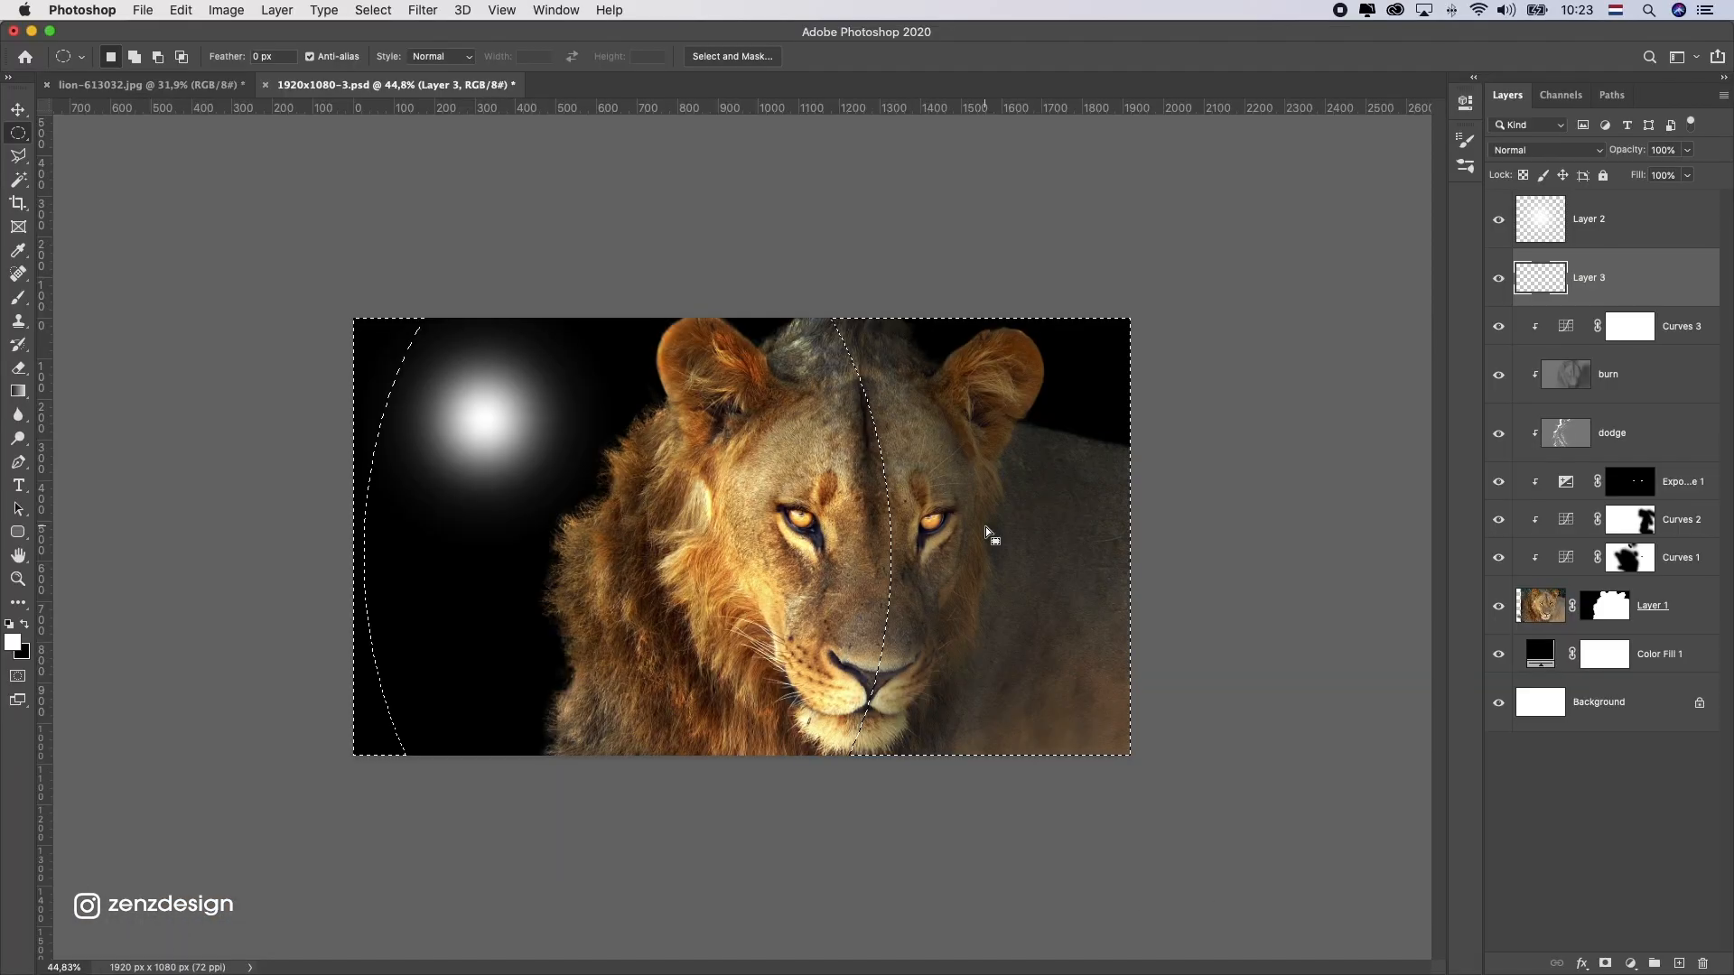
pyautogui.press('super+BackSpace')
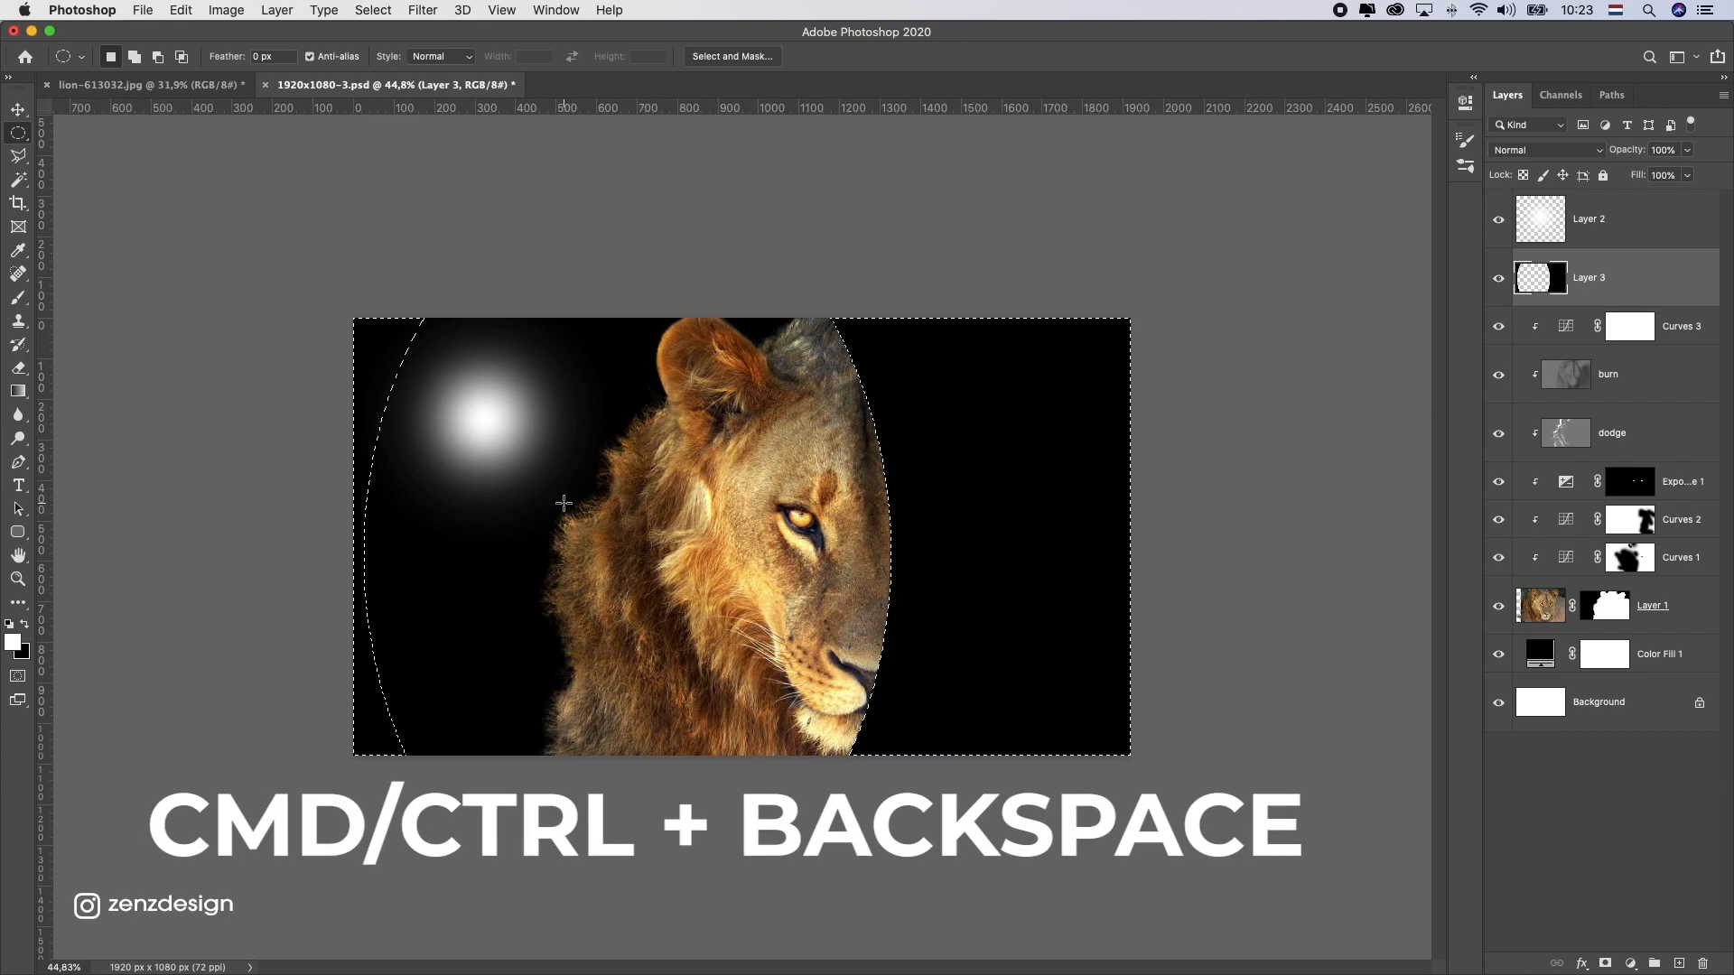
# - Clear the black fill on the glow side of the layer with a rectangular selection, then deselect
pyautogui.click(18, 133)
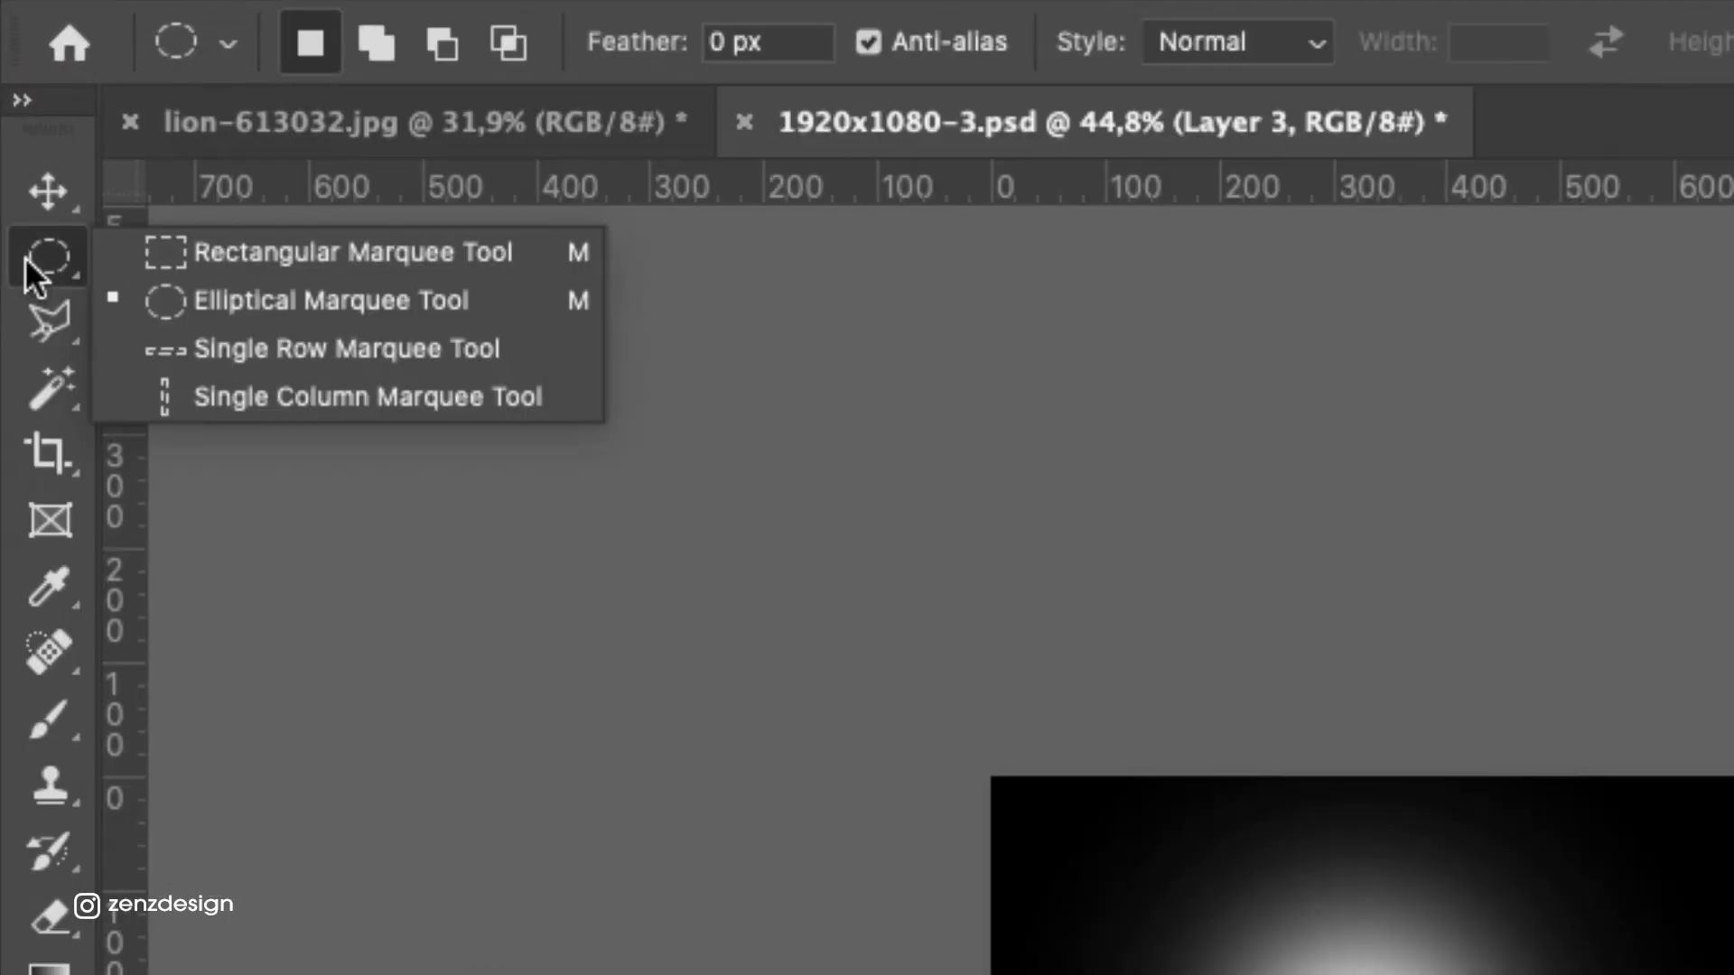
pyautogui.click(183, 242)
pyautogui.moveTo(253, 240); pyautogui.dragTo(625, 956)
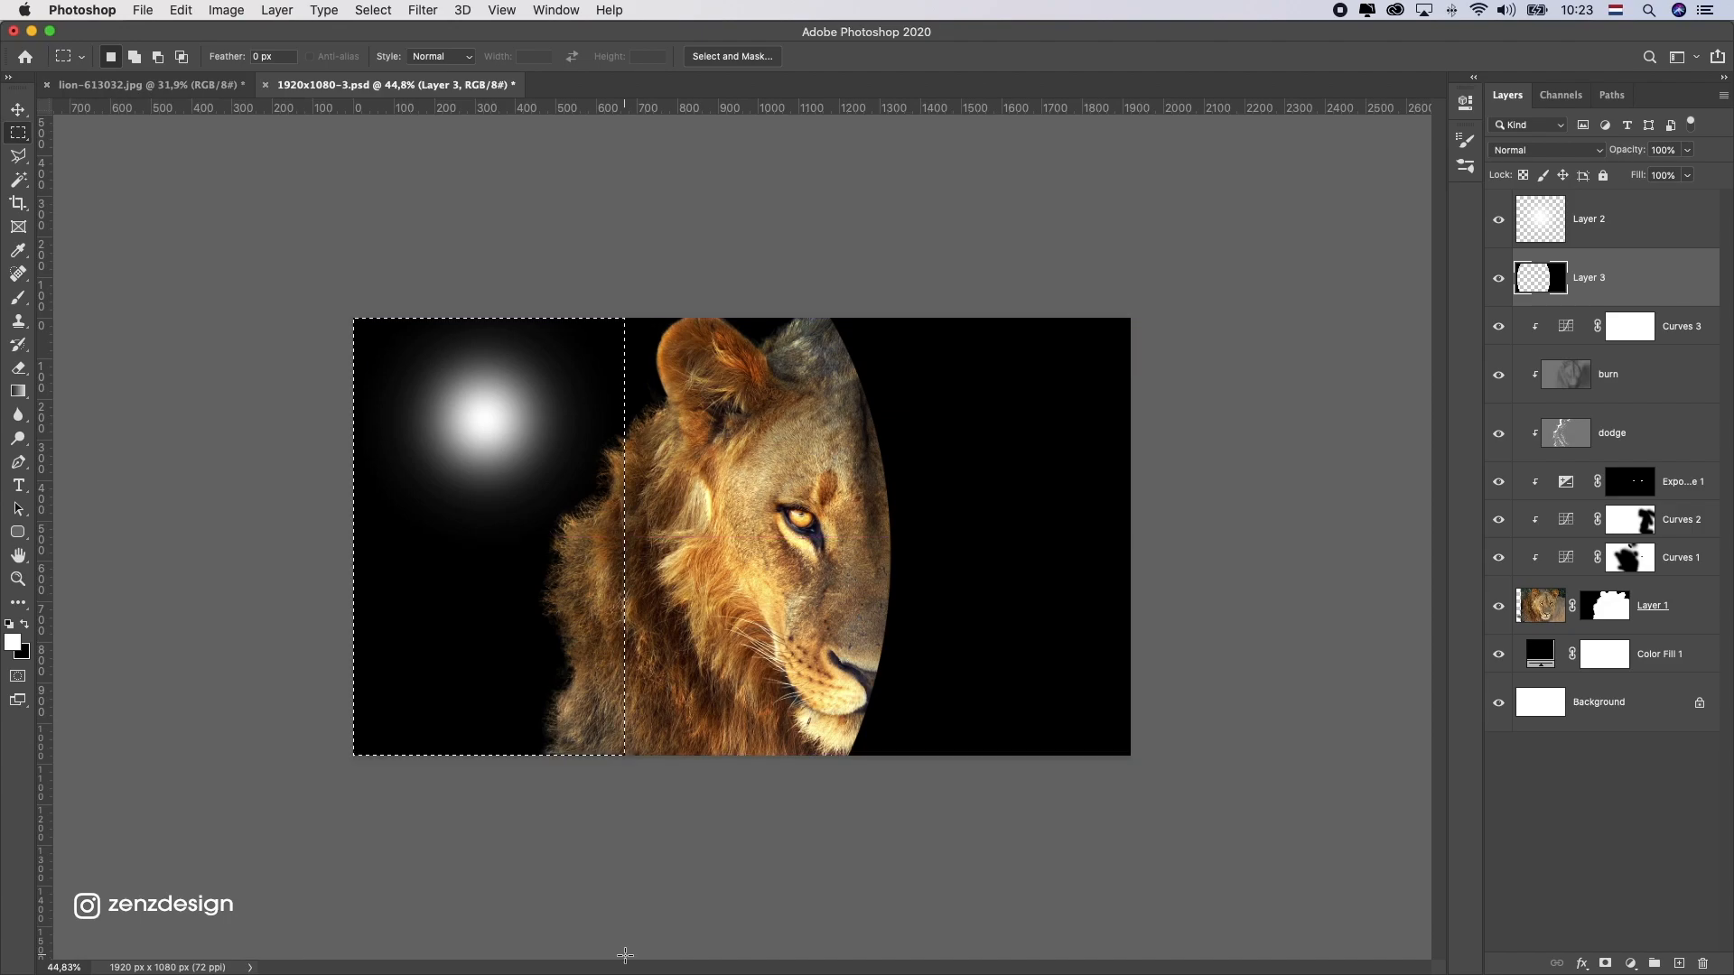
pyautogui.press('super+BackSpace')
pyautogui.click(326, 570)
# - Convert the black shading layer to a smart object and apply a Gaussian Blur with a 48.7 px radius
pyautogui.rightClick(1645, 277)
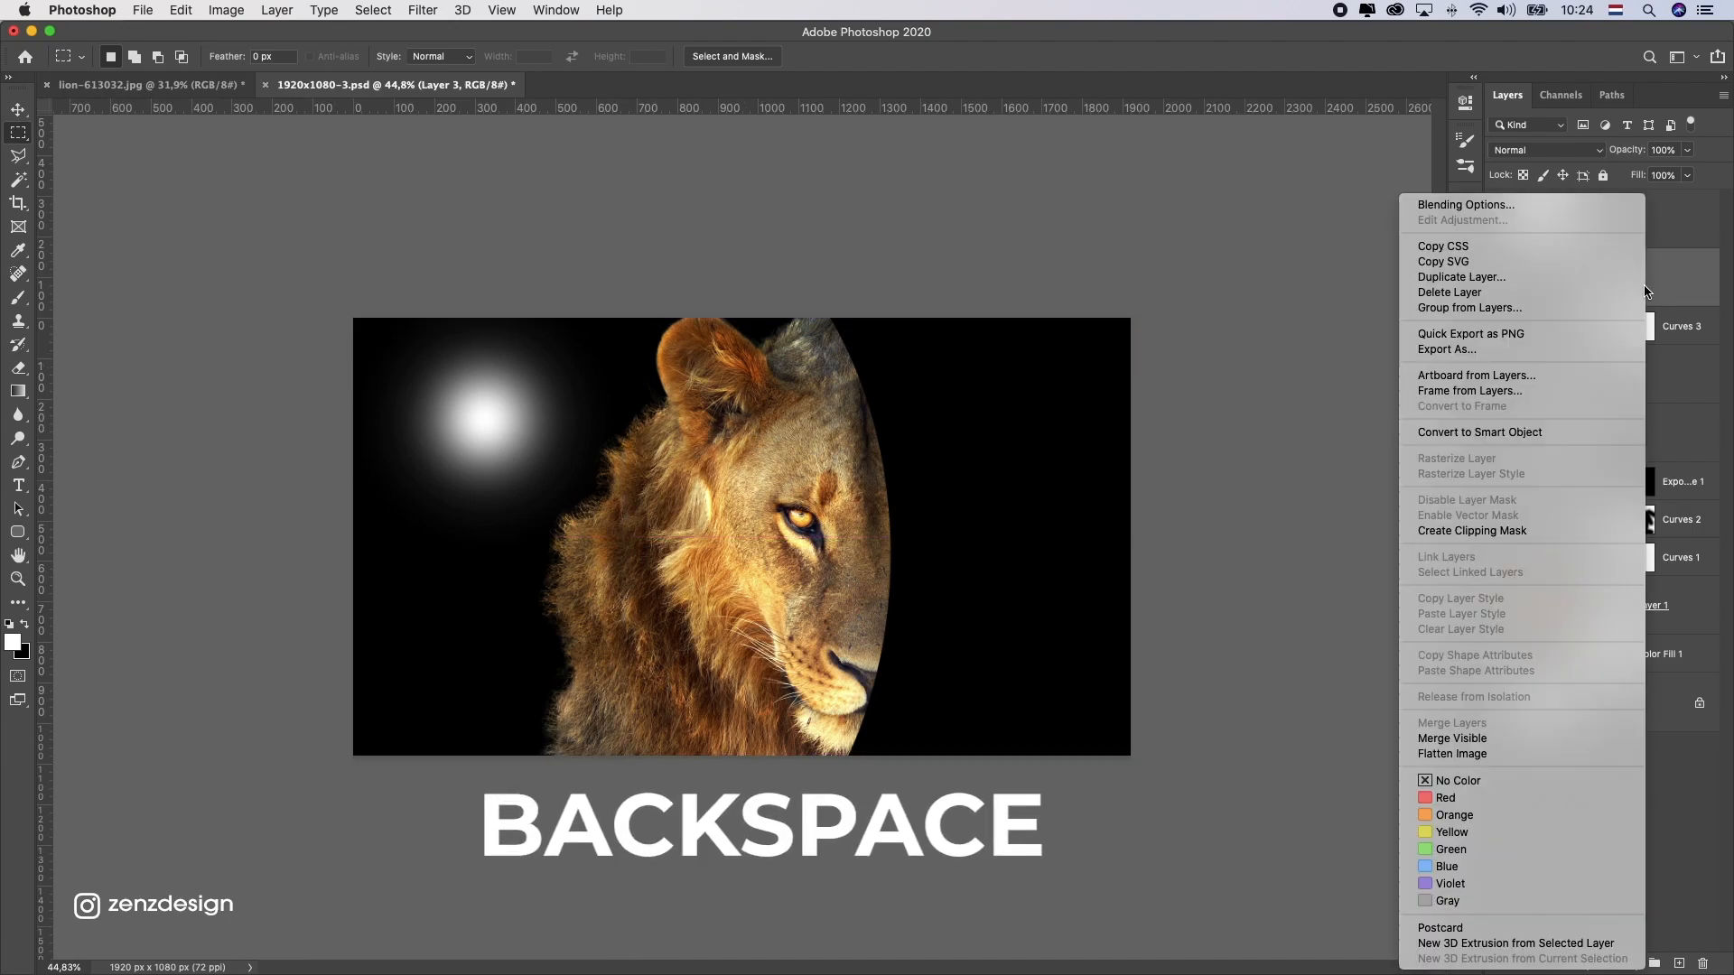
pyautogui.click(1511, 429)
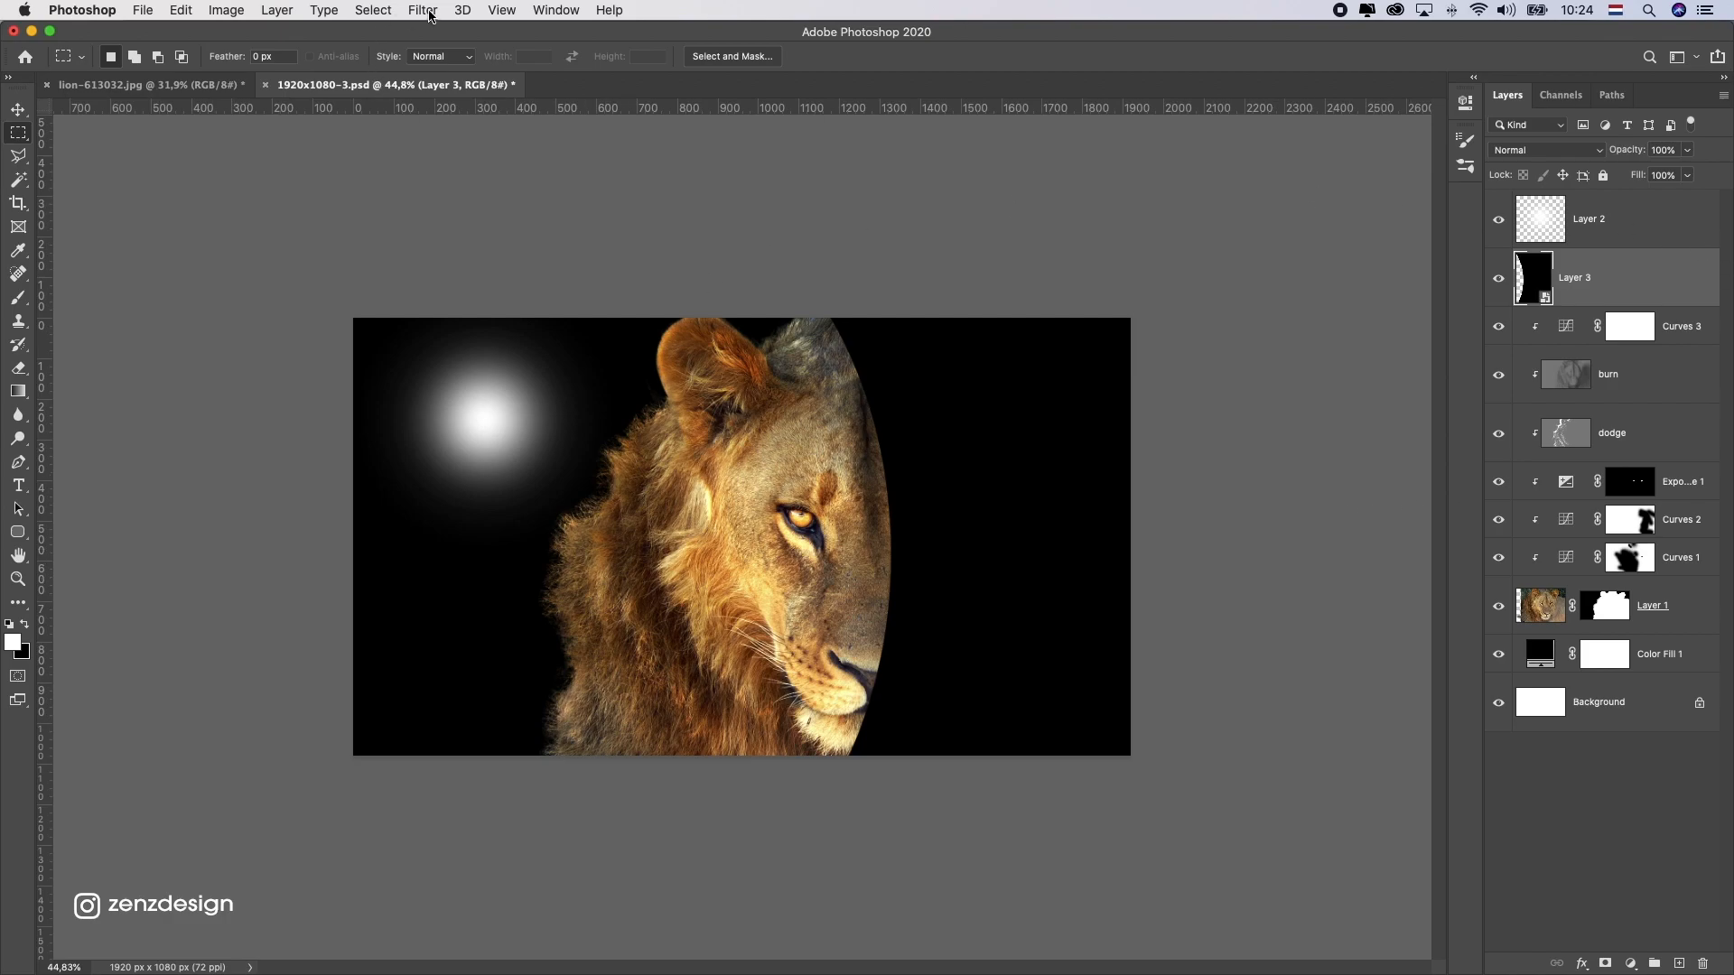
pyautogui.click(429, 16)
pyautogui.moveTo(523, 227)
pyautogui.click(736, 292)
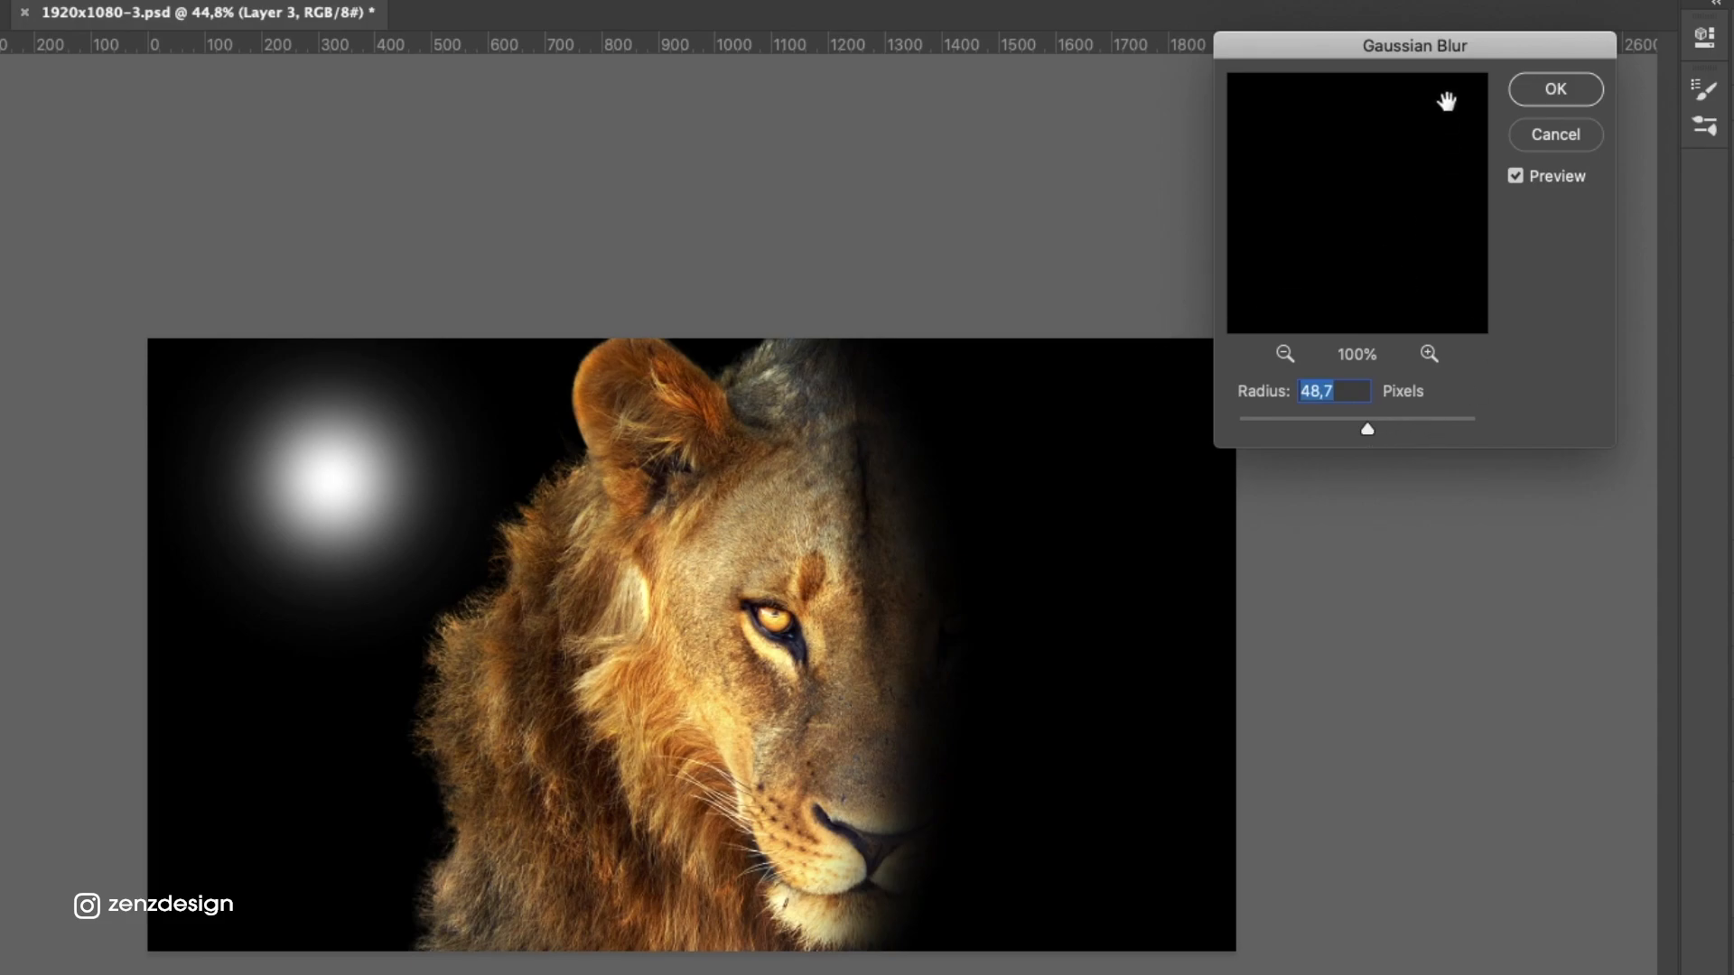
pyautogui.click(1550, 92)
# - Set the blurred shading layer to Overlay blending and lower its opacity to 35%
pyautogui.click(1529, 159)
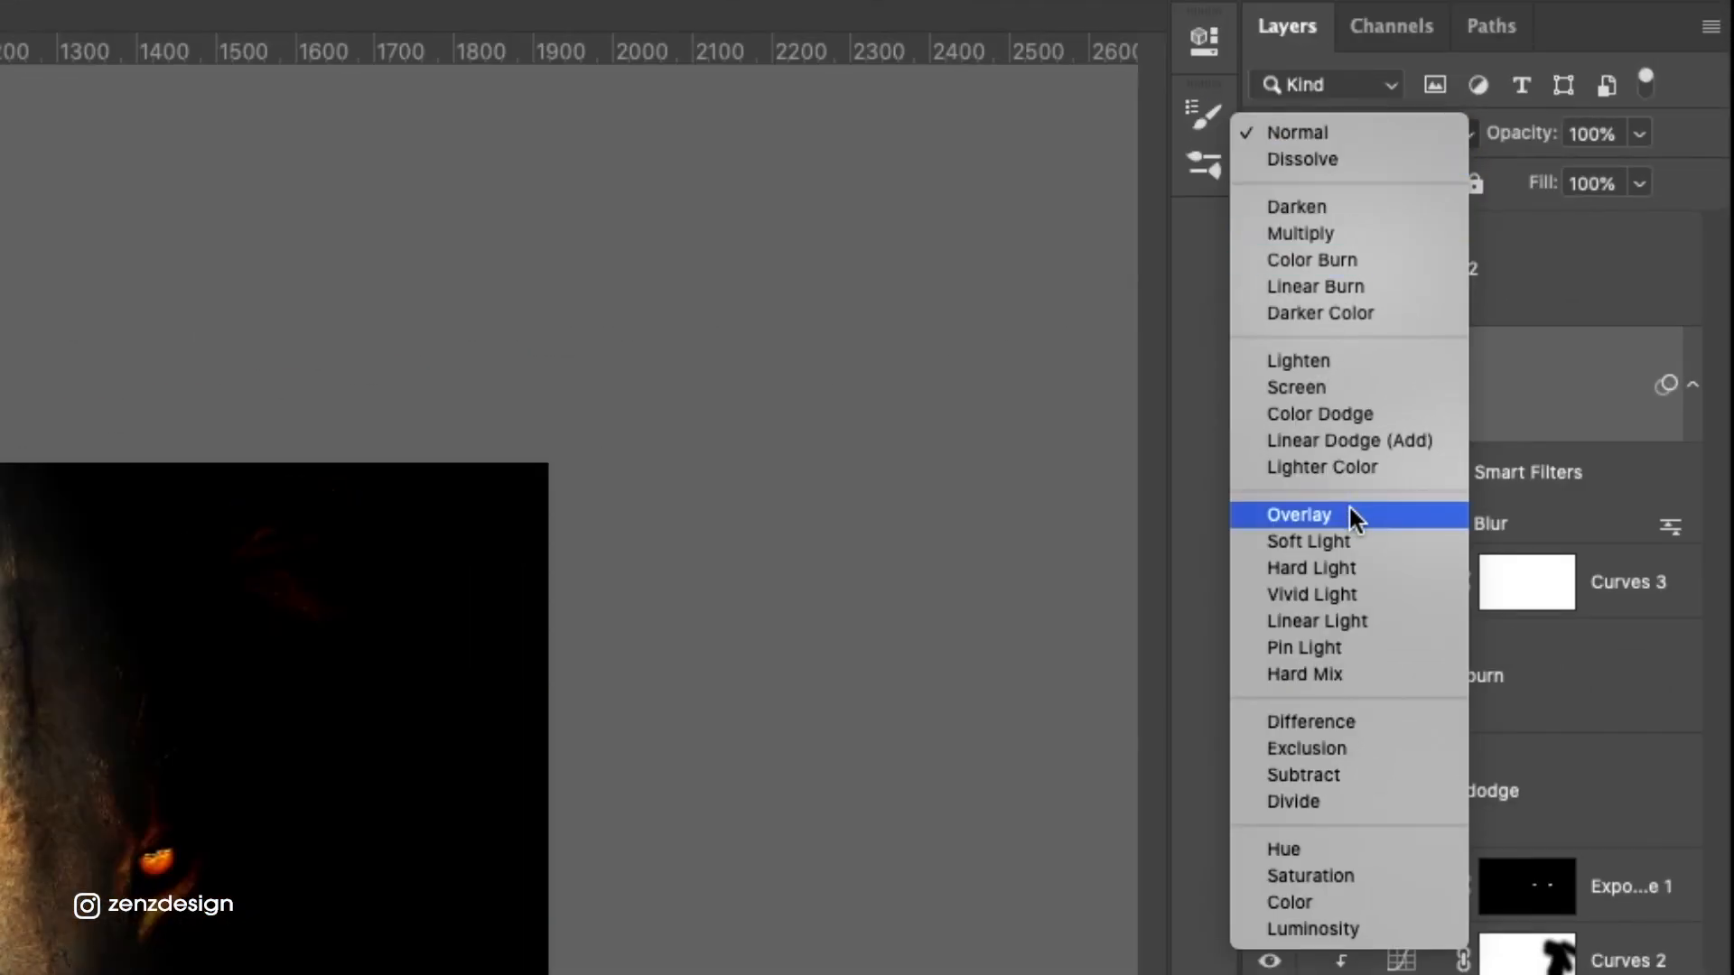
pyautogui.click(1350, 513)
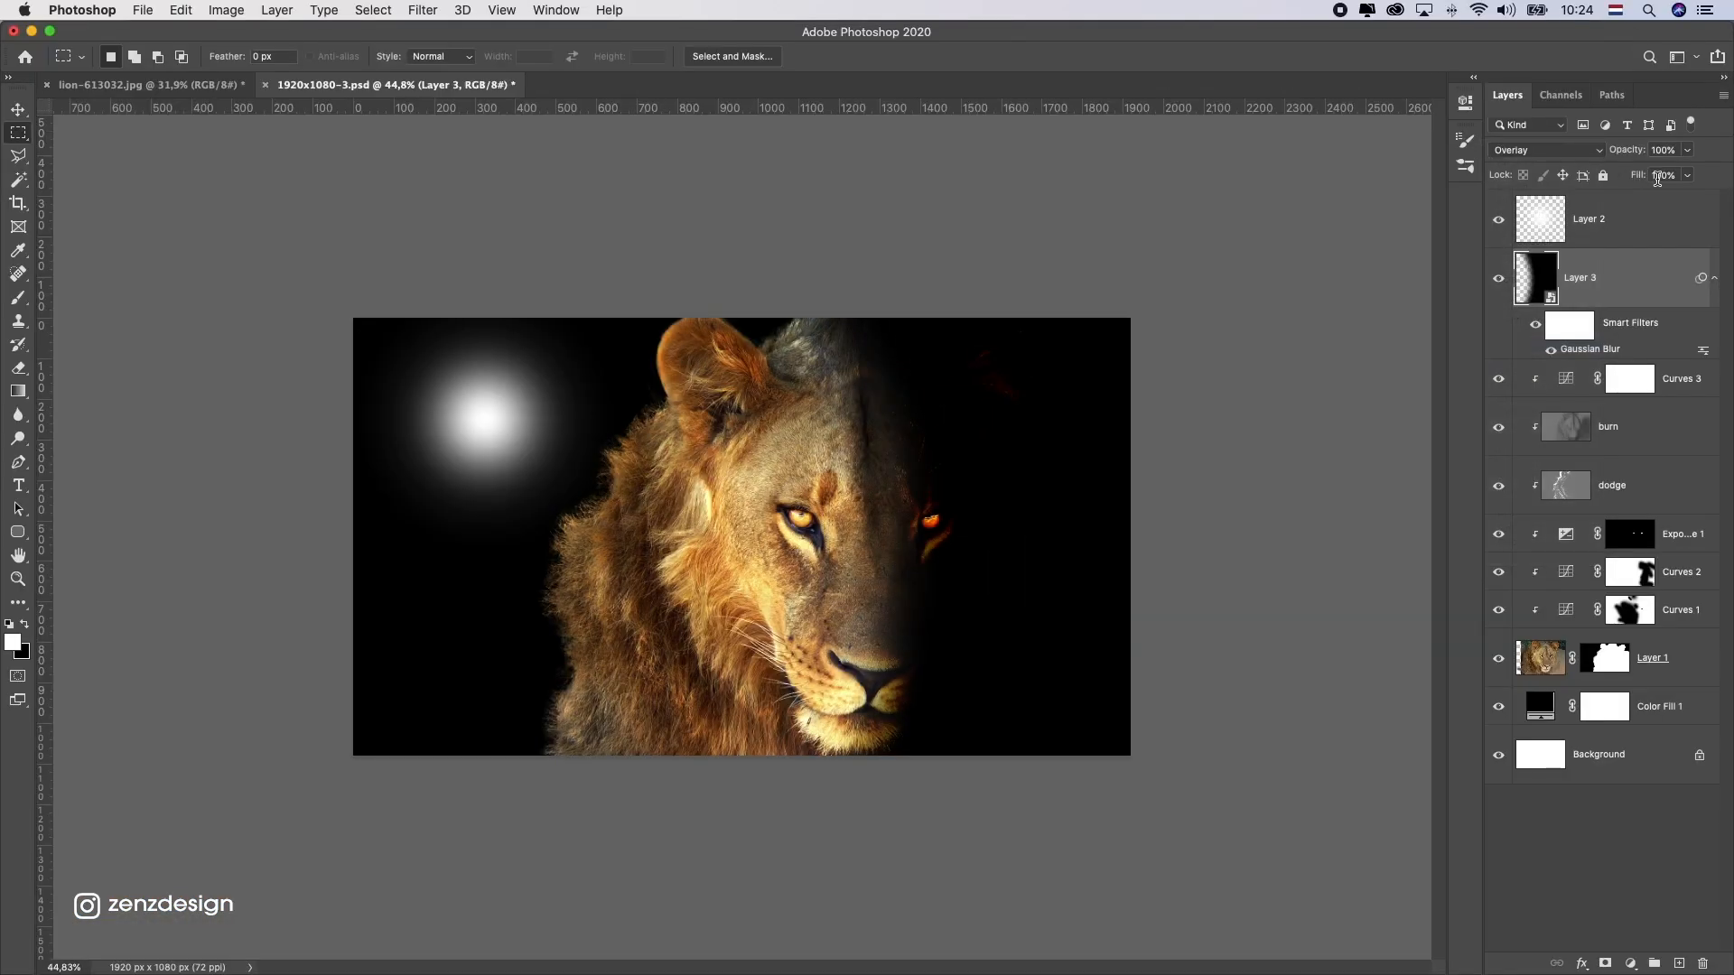
pyautogui.click(1639, 134)
pyautogui.moveTo(1655, 176); pyautogui.dragTo(1612, 169)
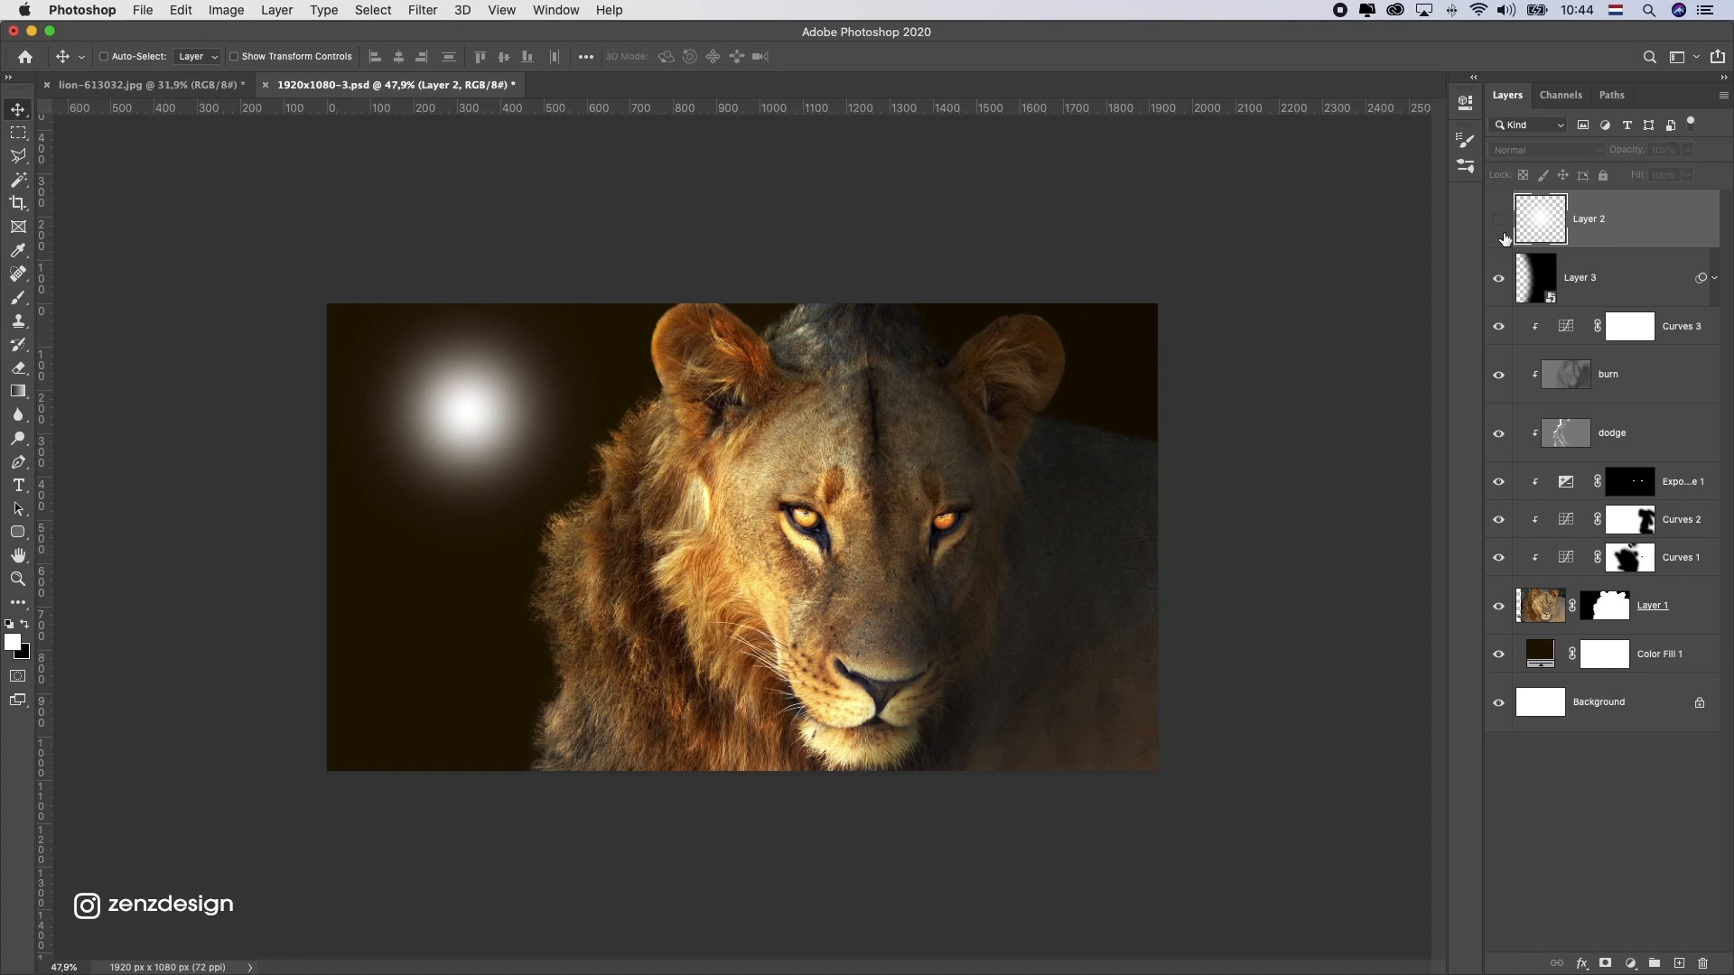
# - Hide the white glow layer, Layer 2, and delete it
pyautogui.click(1499, 221)
pyautogui.moveTo(1630, 230); pyautogui.dragTo(1702, 962)
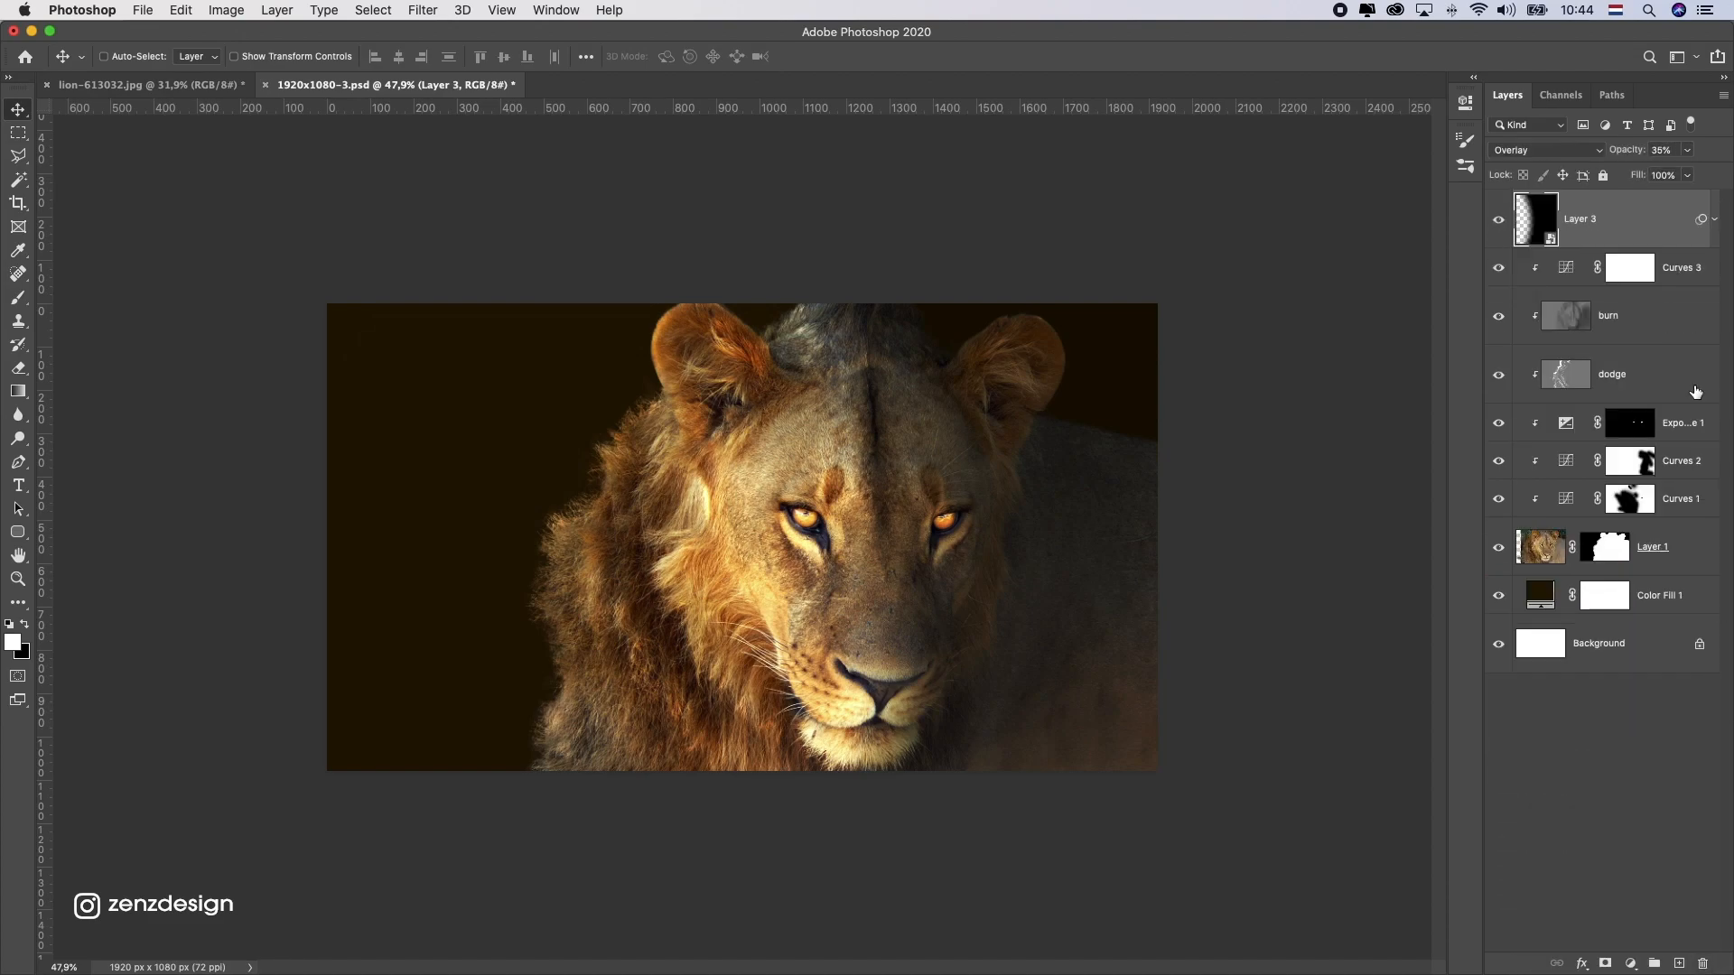
# - Duplicate the layers from Curves 3 down to Layer 1 and merge the copies into one layer
pyautogui.click(1706, 270)
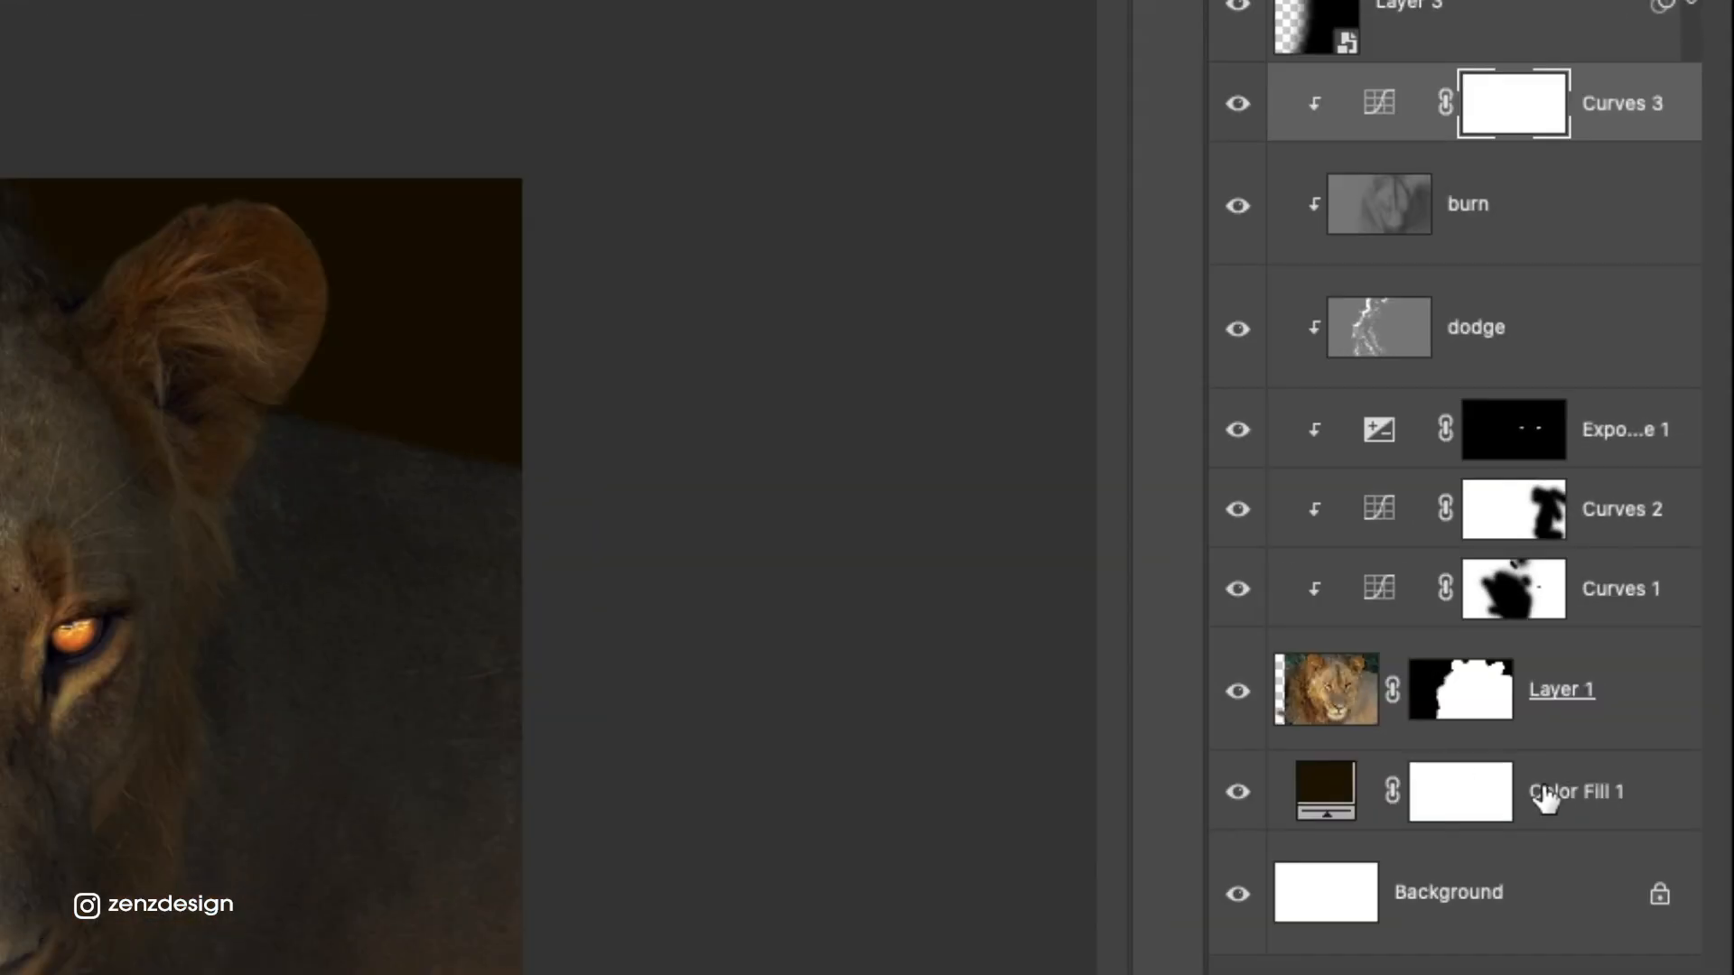
pyautogui.keyDown('shift'); pyautogui.click(1686, 543); pyautogui.keyUp('shift')
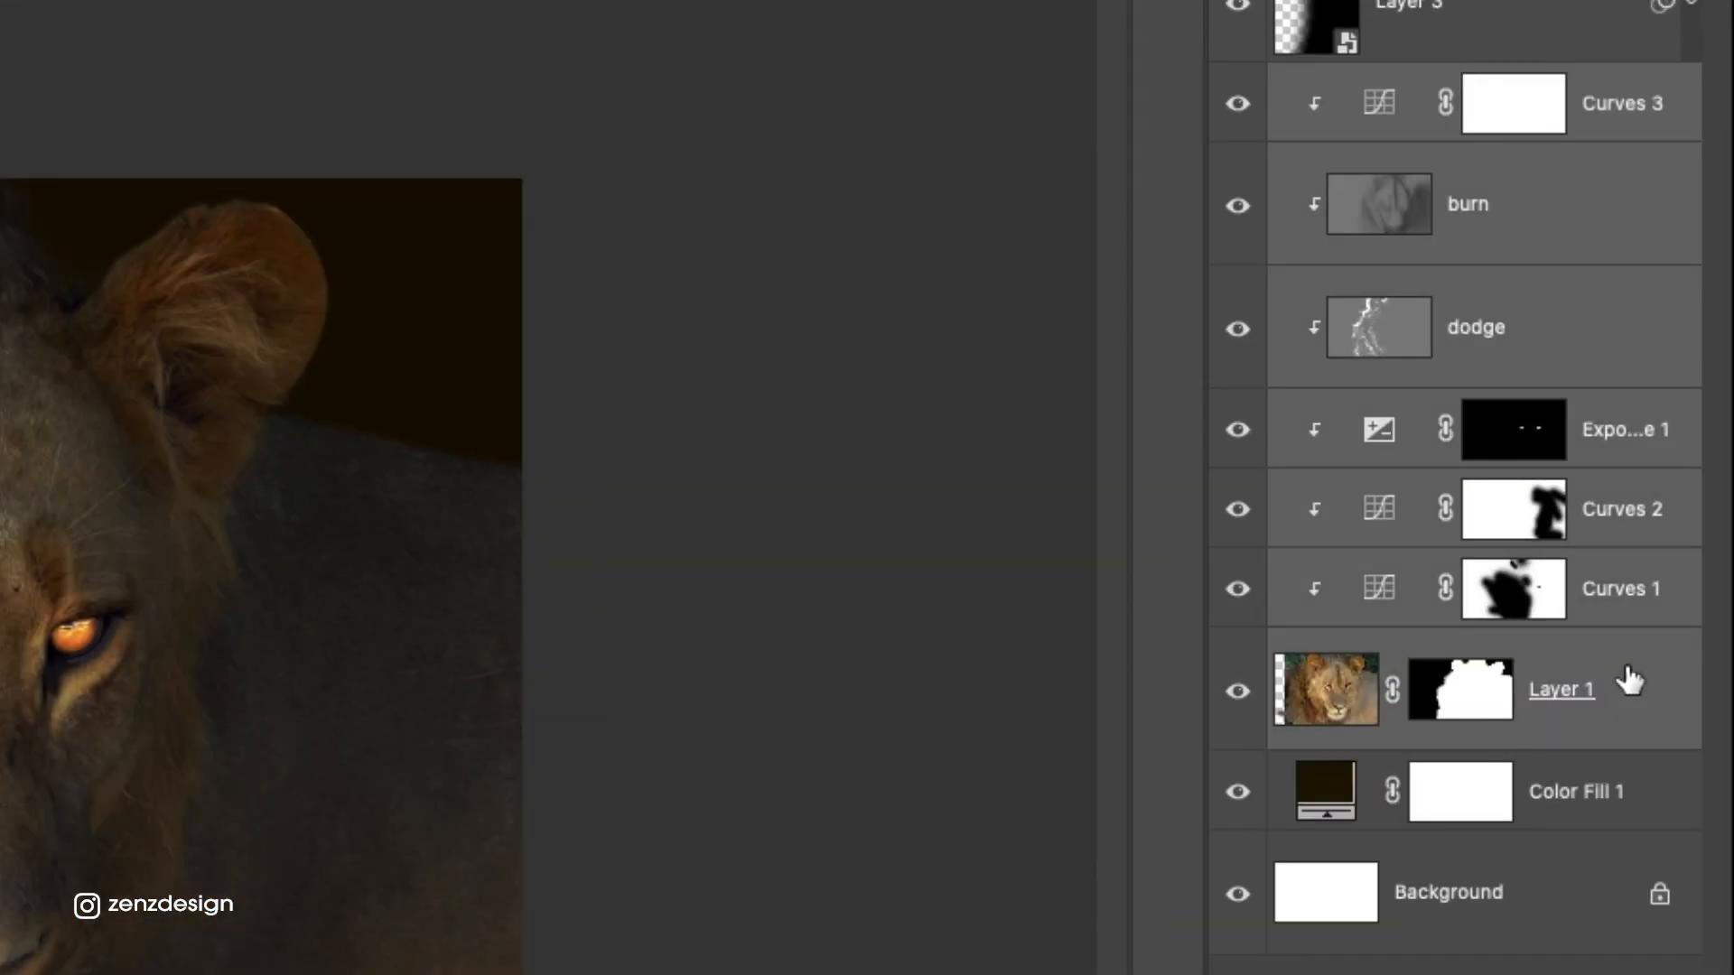
pyautogui.moveTo(1635, 706)
pyautogui.mouseDown()
pyautogui.moveTo(1572, 917)
pyautogui.moveTo(1607, 948)
pyautogui.mouseUp()
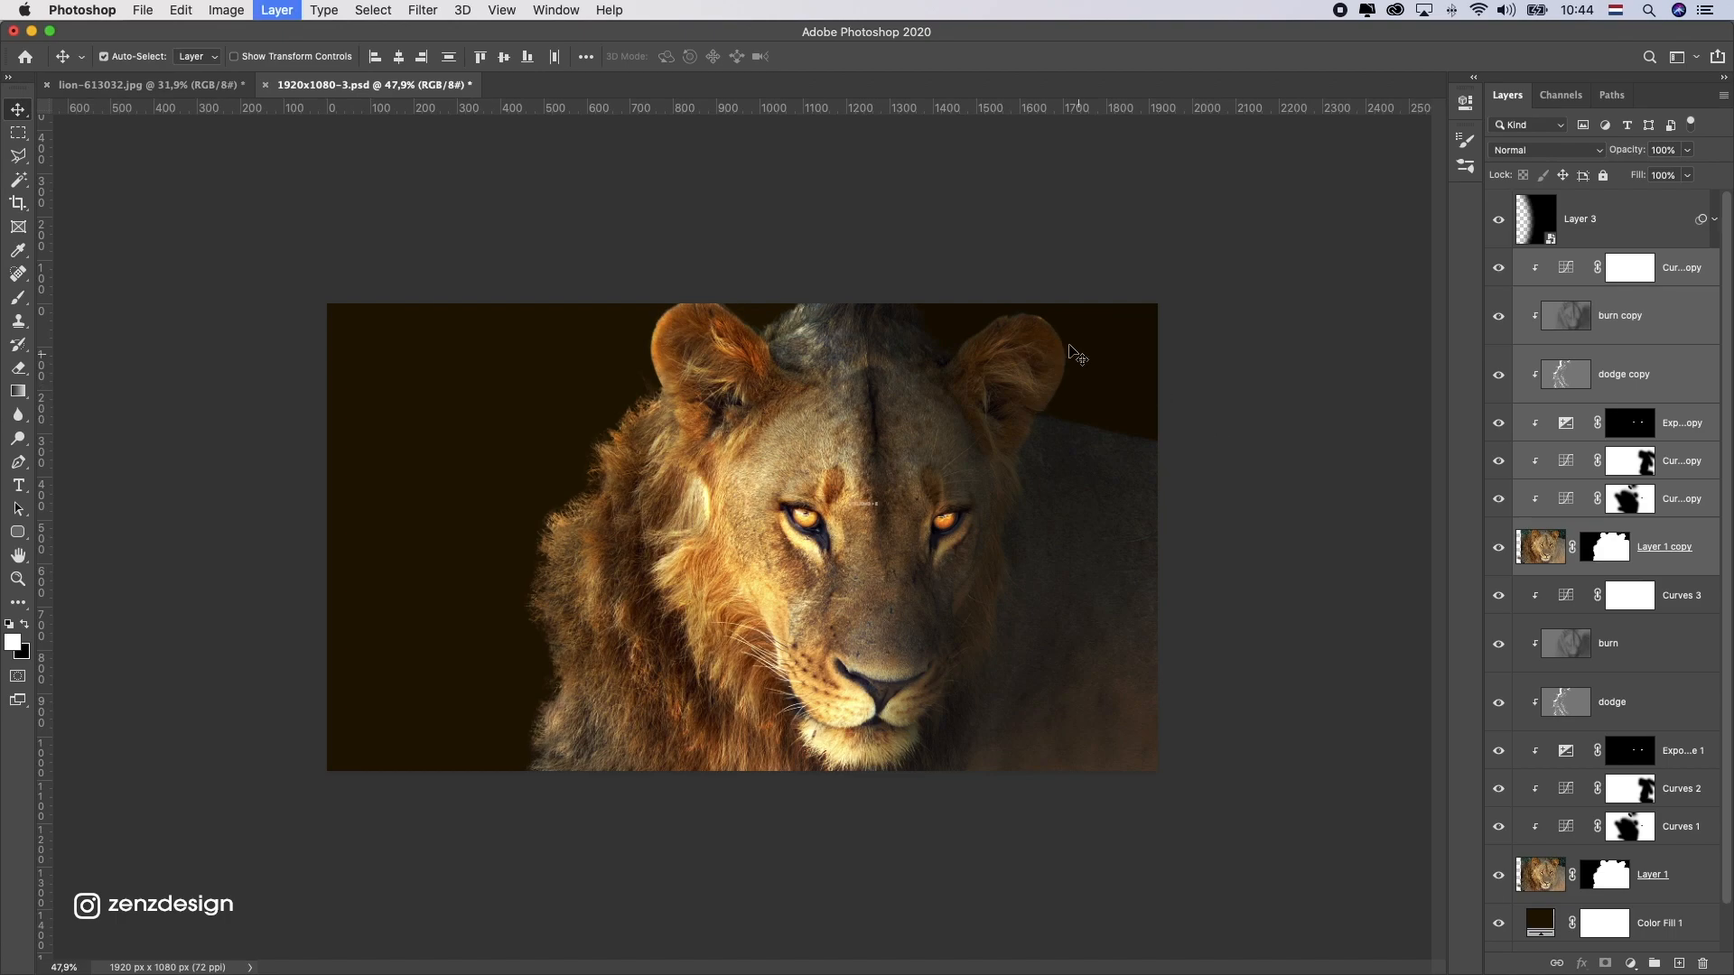
pyautogui.press('super+e')
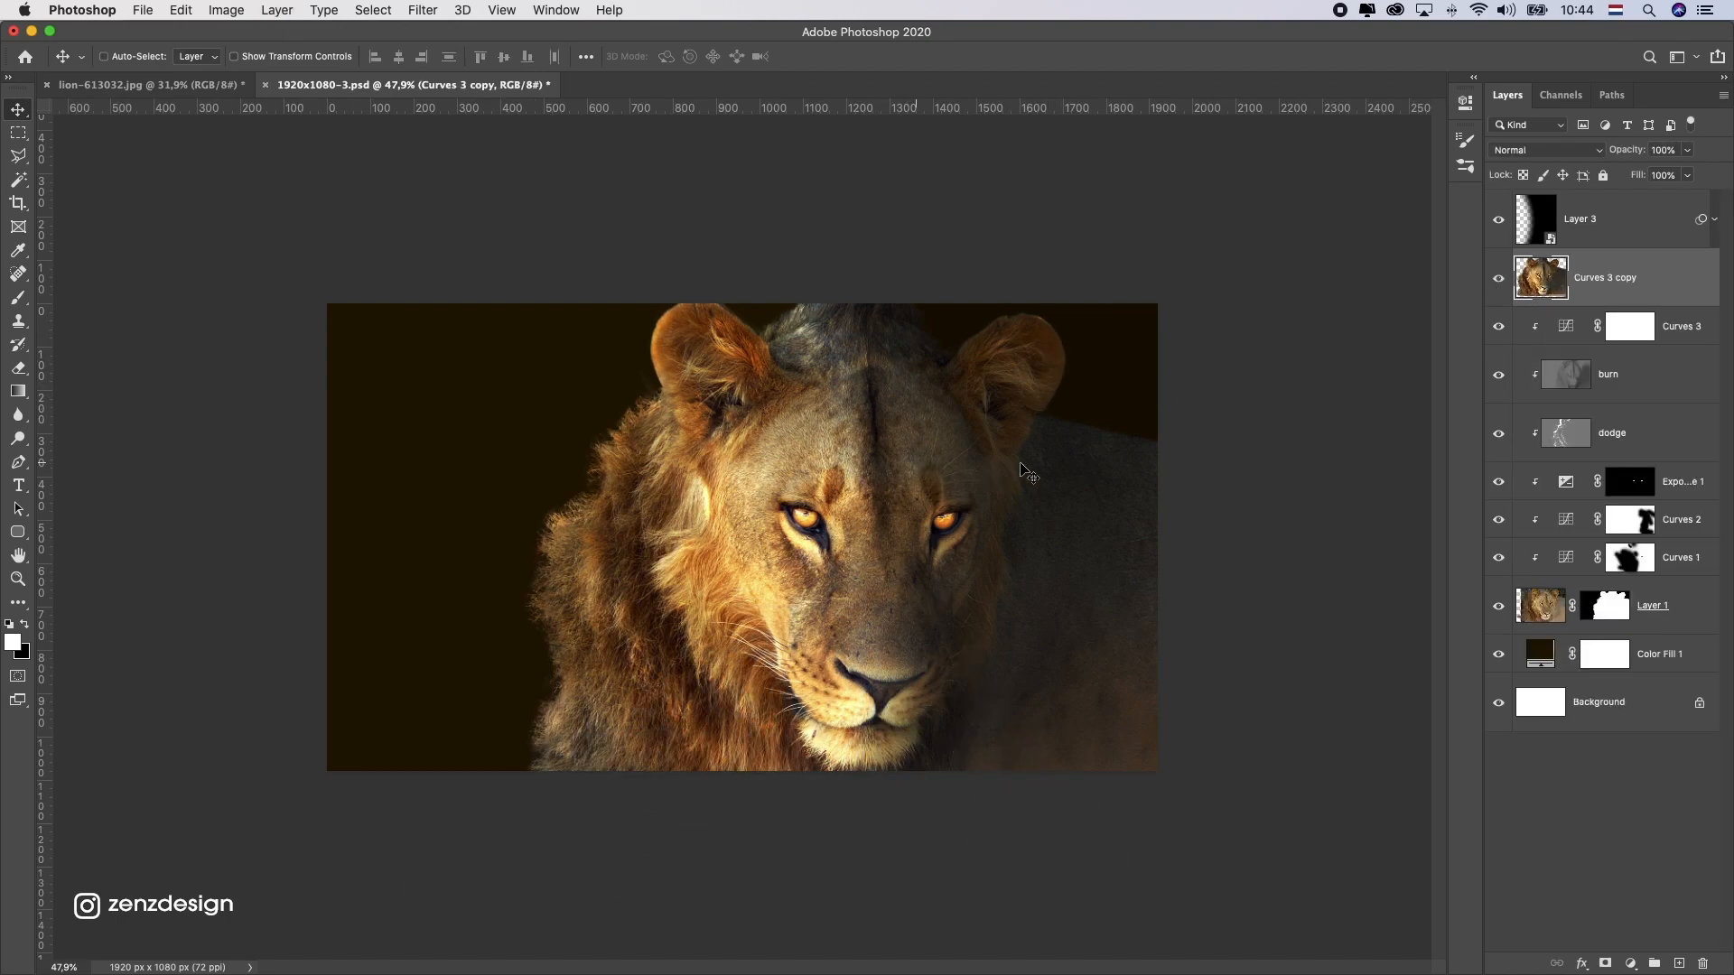
# - Move the merged lion copy to the lower left of the canvas and apply a Gaussian Blur with an 85.4 px radius
pyautogui.moveTo(1075, 431); pyautogui.dragTo(700, 599)
pyautogui.click(422, 10)
pyautogui.moveTo(526, 227)
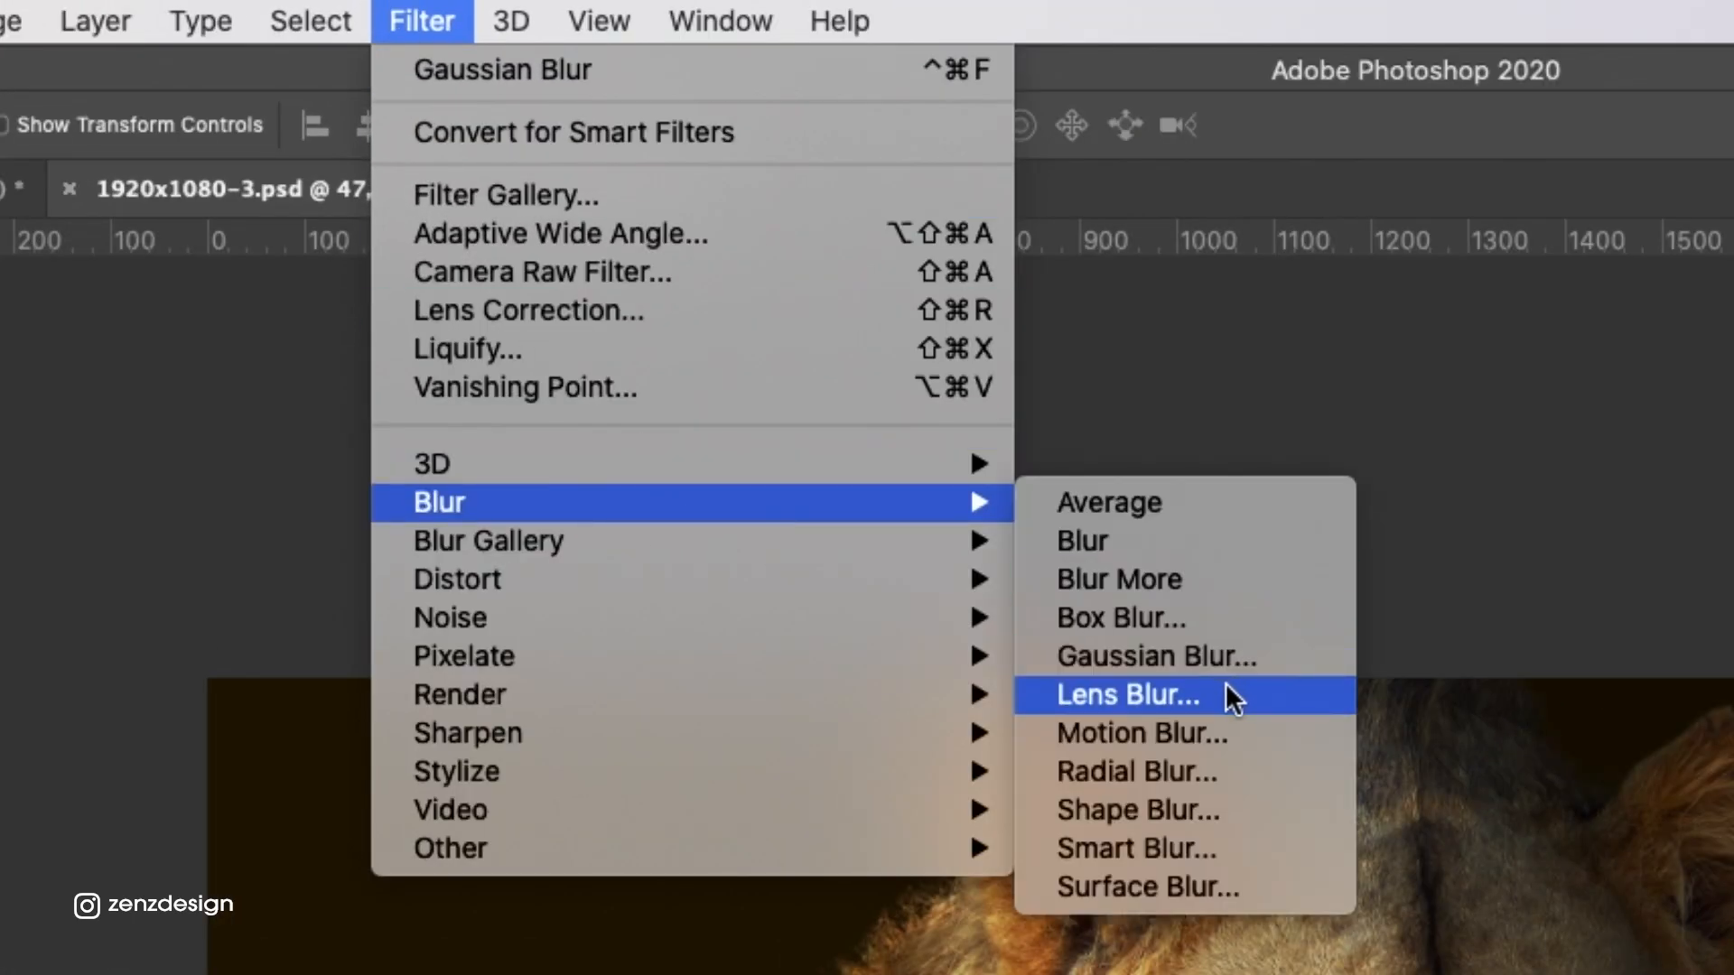
pyautogui.click(1218, 658)
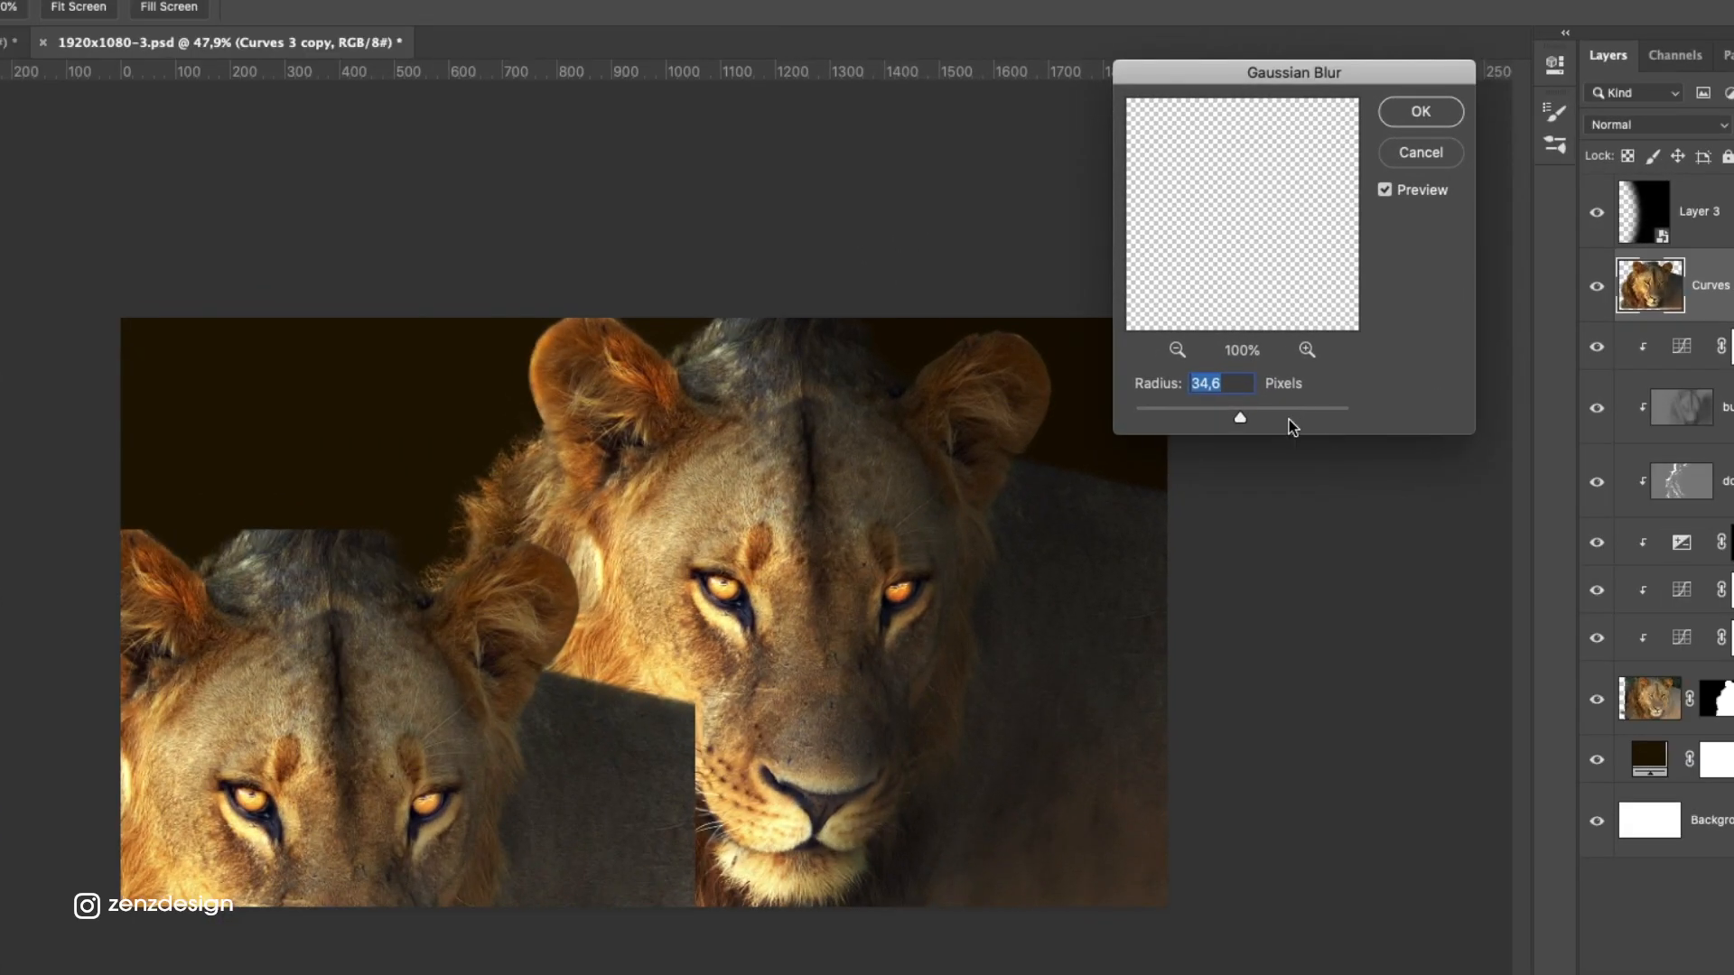
pyautogui.moveTo(1256, 424); pyautogui.dragTo(1255, 415)
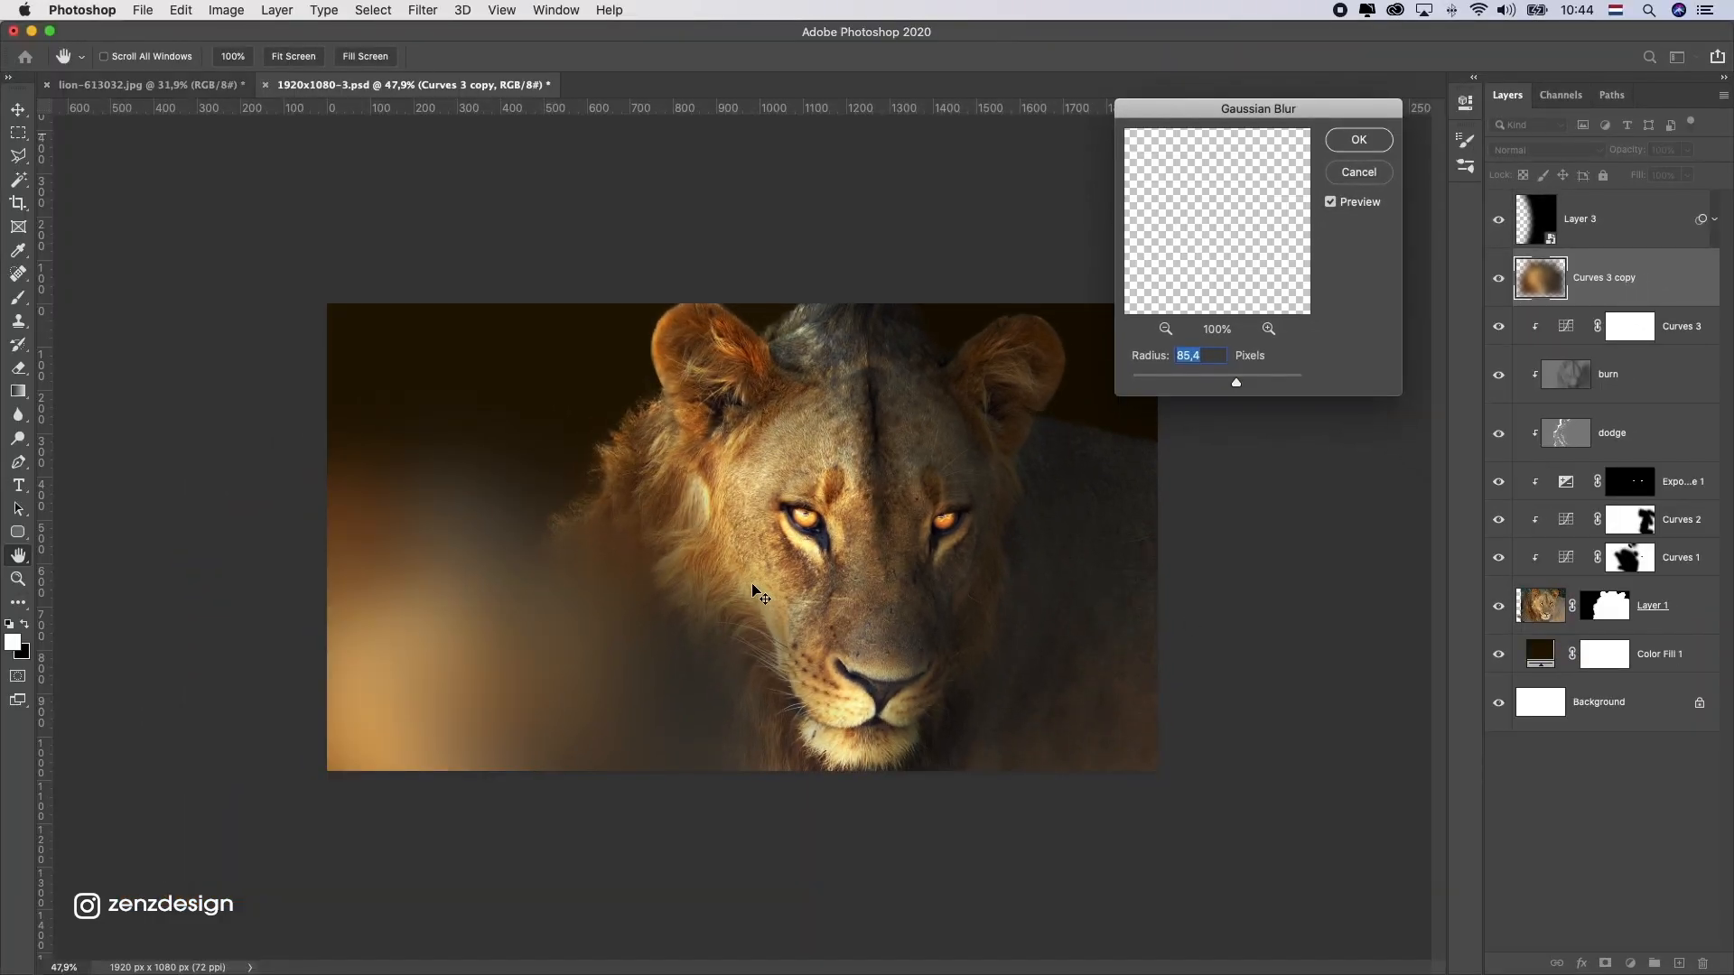
pyautogui.press('Return')
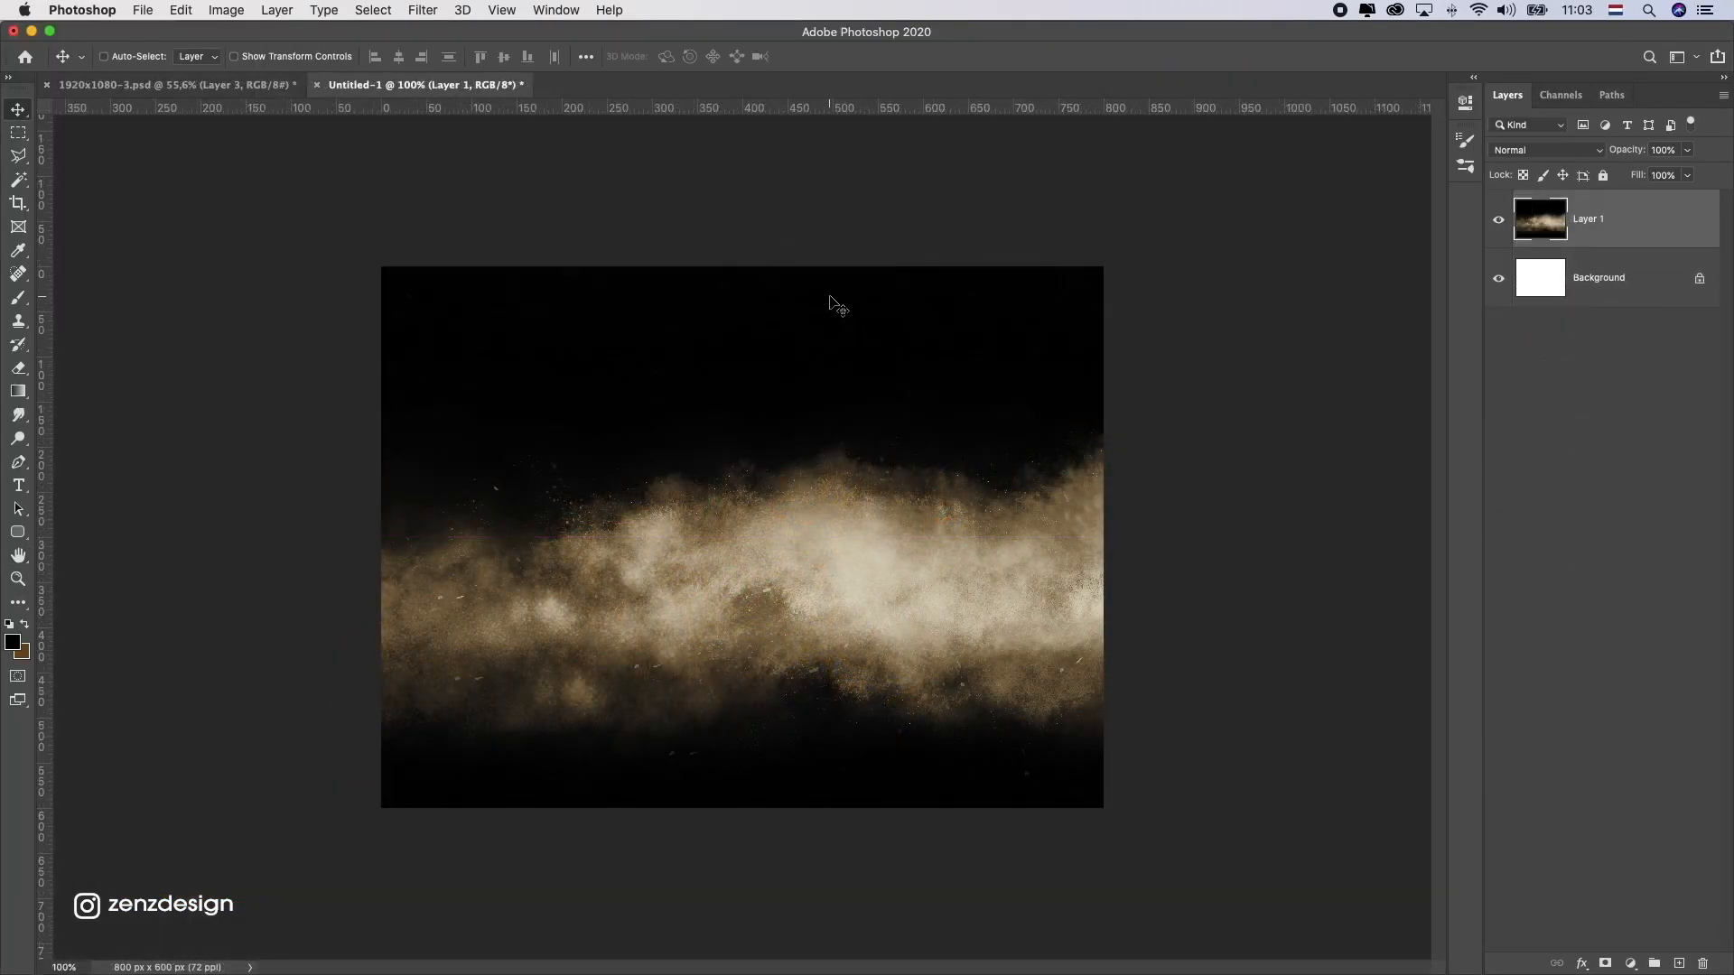
# - Bring the dust image into the lion document, convert it to a smart object and blend it with Screen
pyautogui.moveTo(829, 298); pyautogui.dragTo(1081, 341)
pyautogui.rightClick(1617, 221)
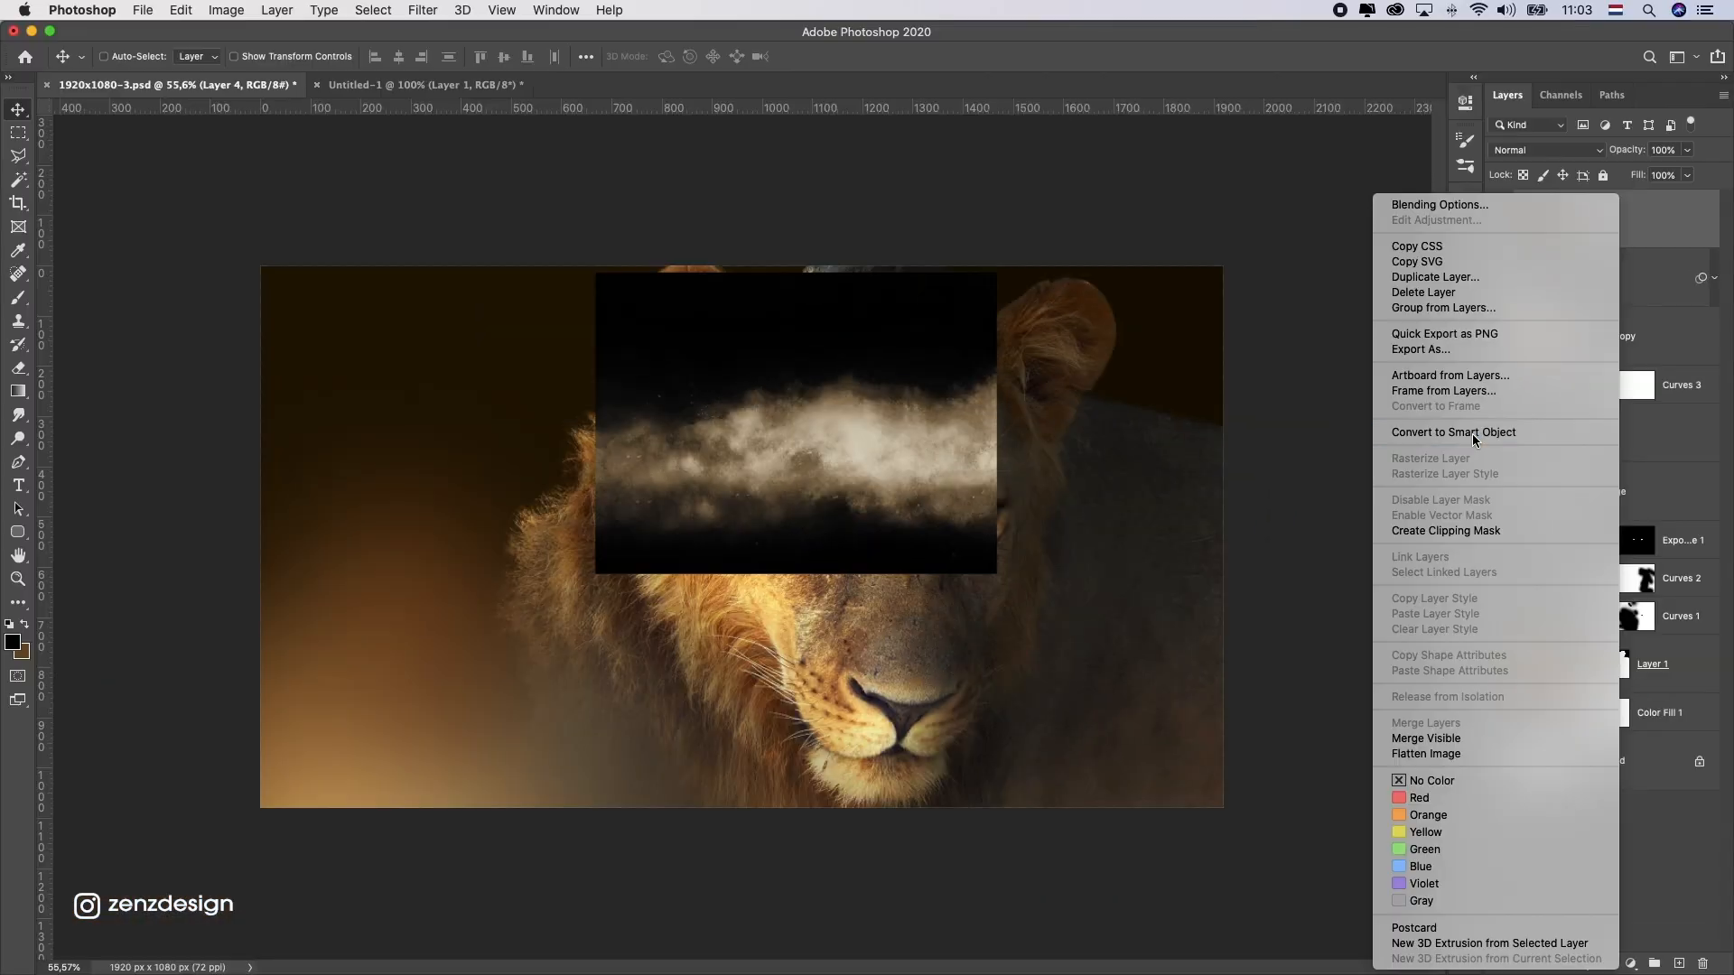
pyautogui.click(1472, 434)
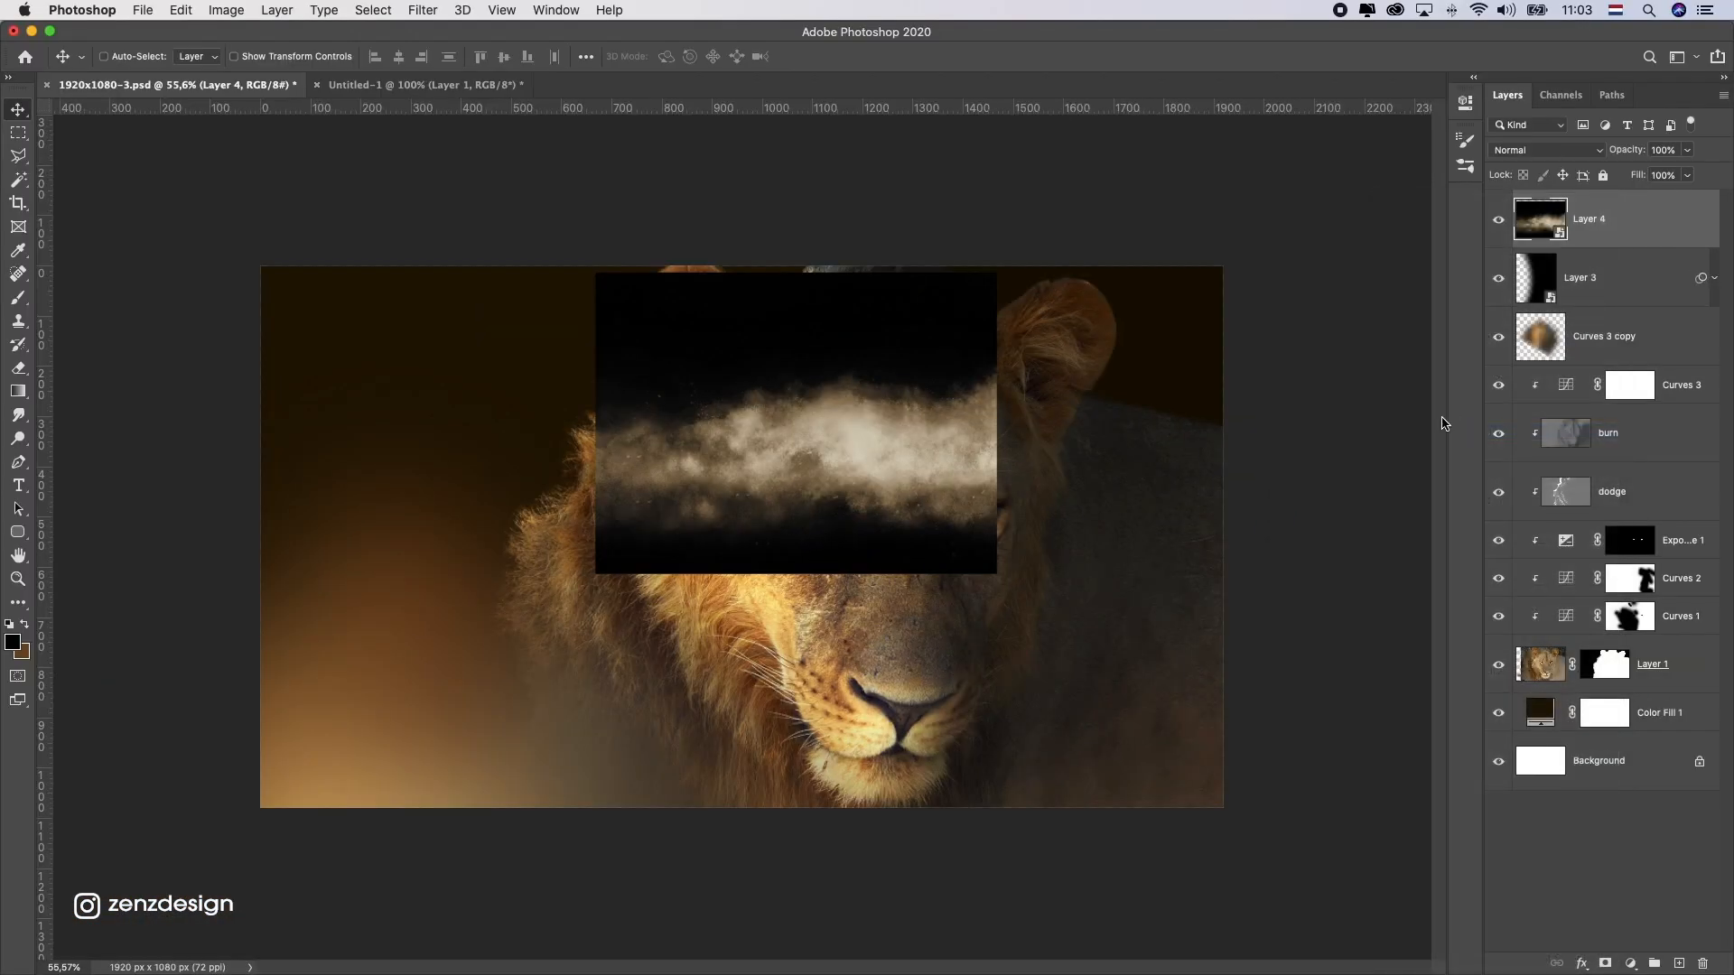
pyautogui.click(1546, 150)
pyautogui.click(1500, 277)
# - Enlarge the dust layer and position it along the lower edge of the image in front of the lion
pyautogui.moveTo(939, 476); pyautogui.dragTo(825, 708)
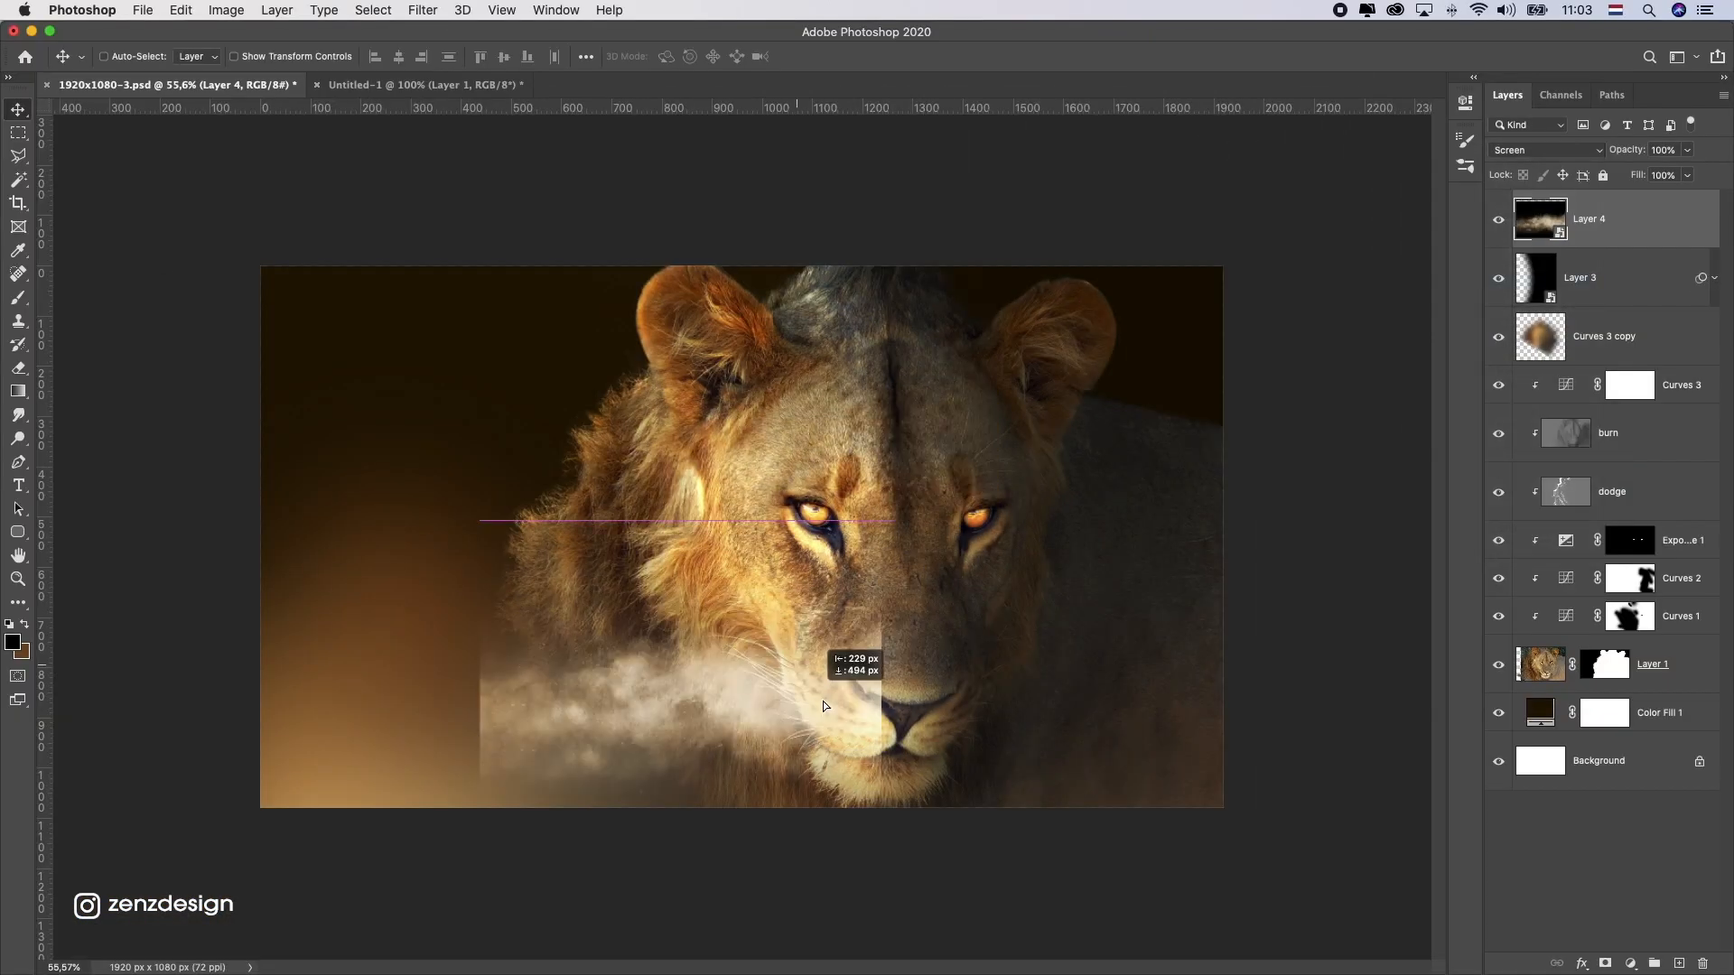
pyautogui.press('super+t')
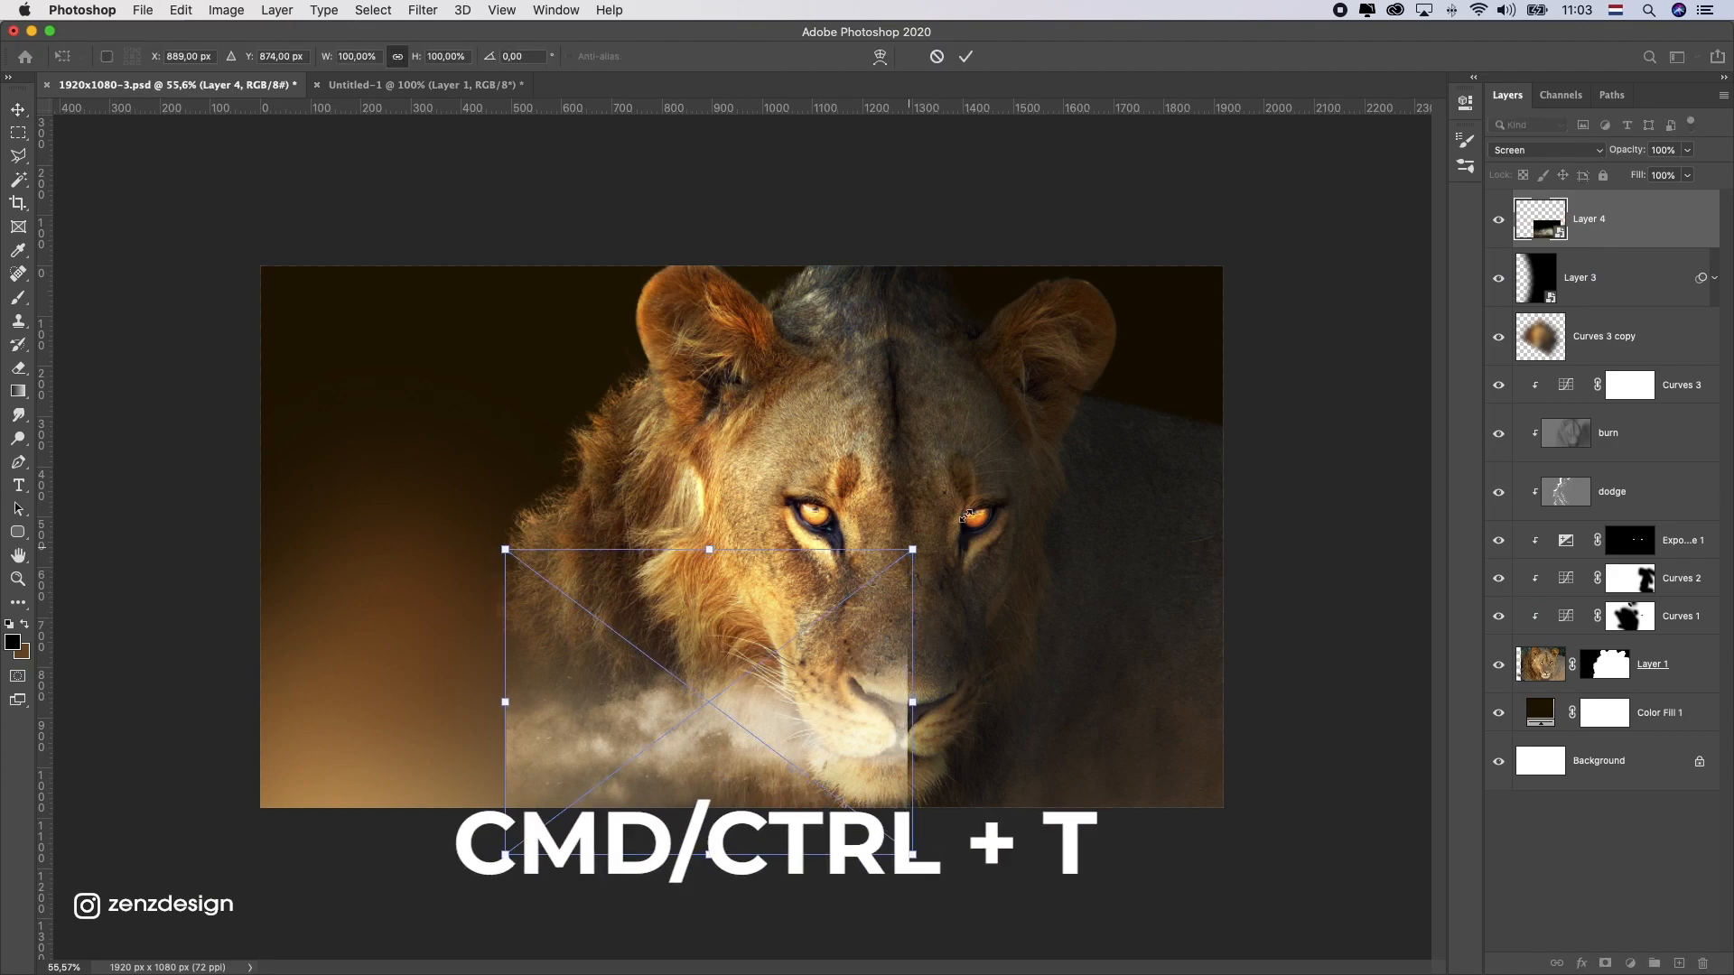
pyautogui.moveTo(902, 545); pyautogui.dragTo(1378, 199)
pyautogui.moveTo(1189, 456); pyautogui.dragTo(1183, 804)
pyautogui.press('Return')
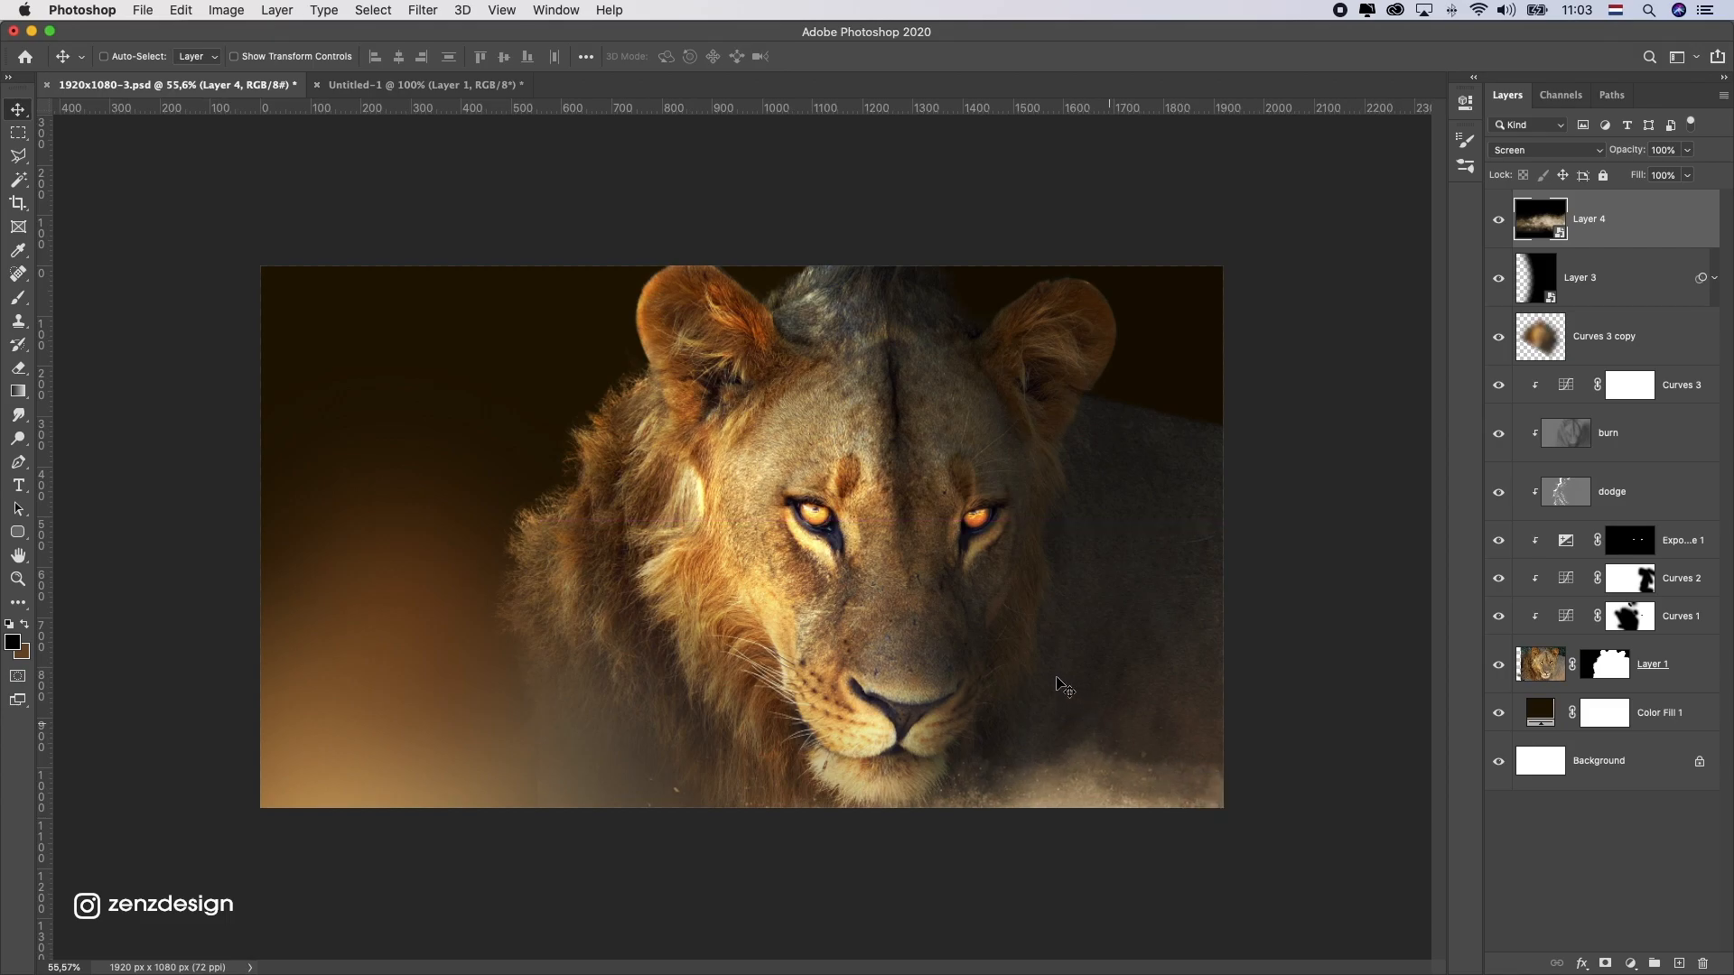
pyautogui.moveTo(824, 629); pyautogui.dragTo(720, 231)
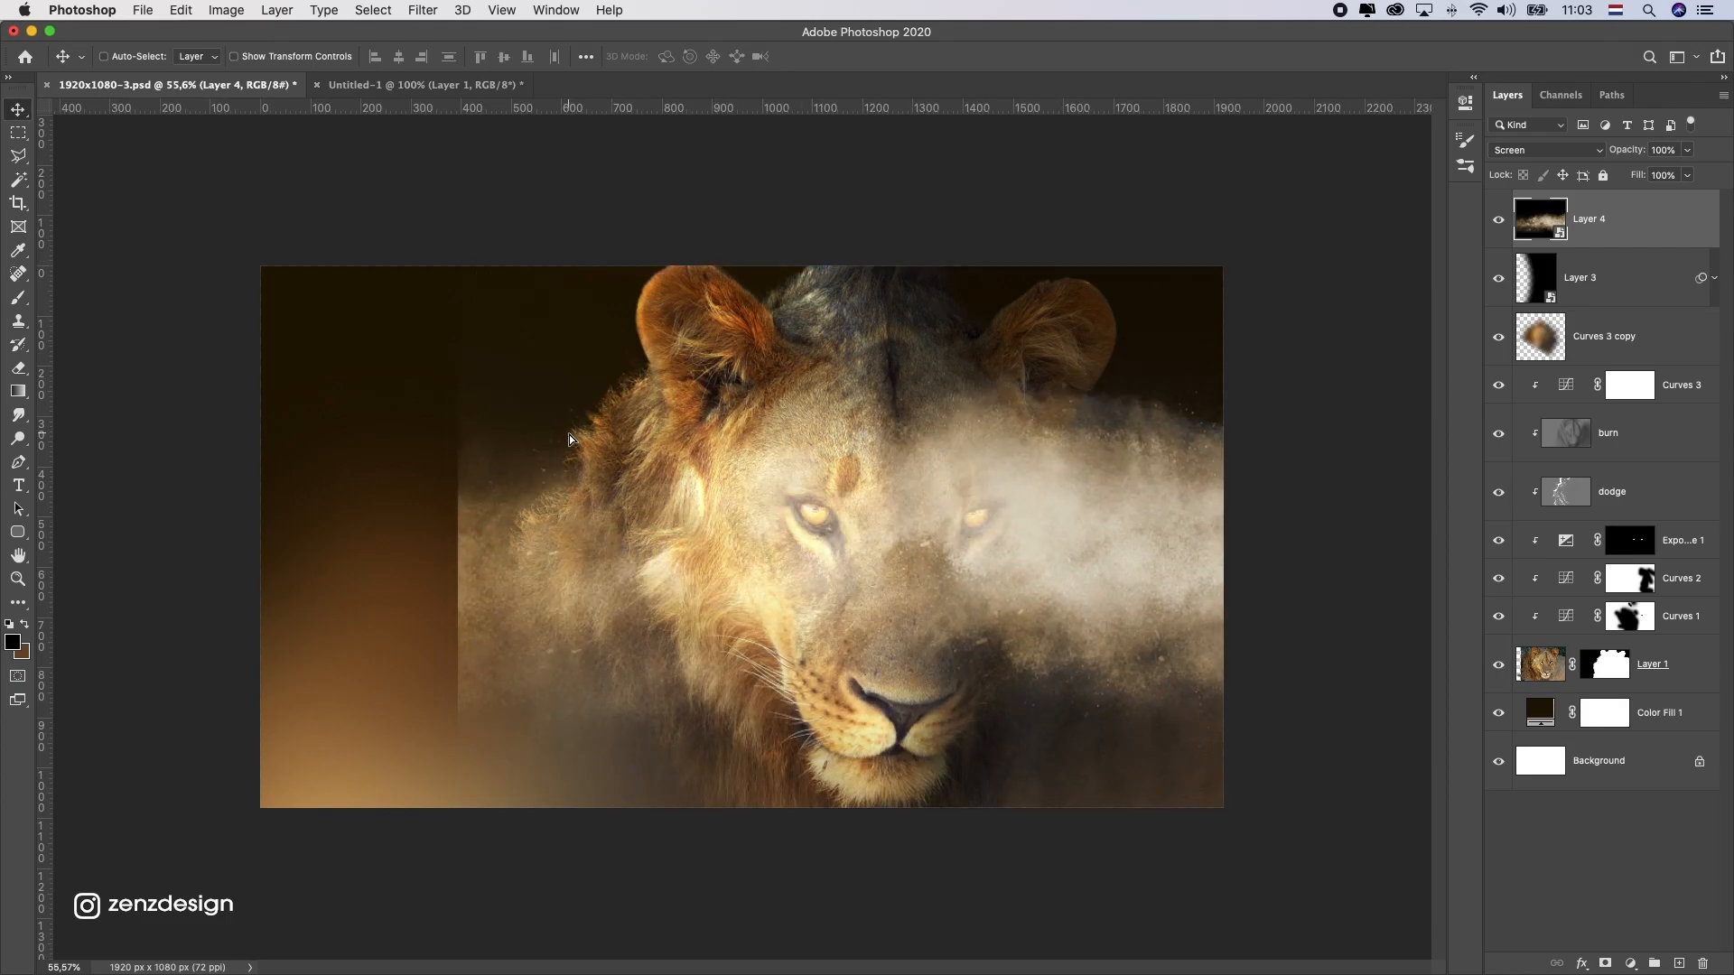
pyautogui.press('super+t')
pyautogui.press('Return')
# - Apply Levels to the dust layer, then a Motion Blur at an 80° angle with a 16 px distance
pyautogui.press('super+l')
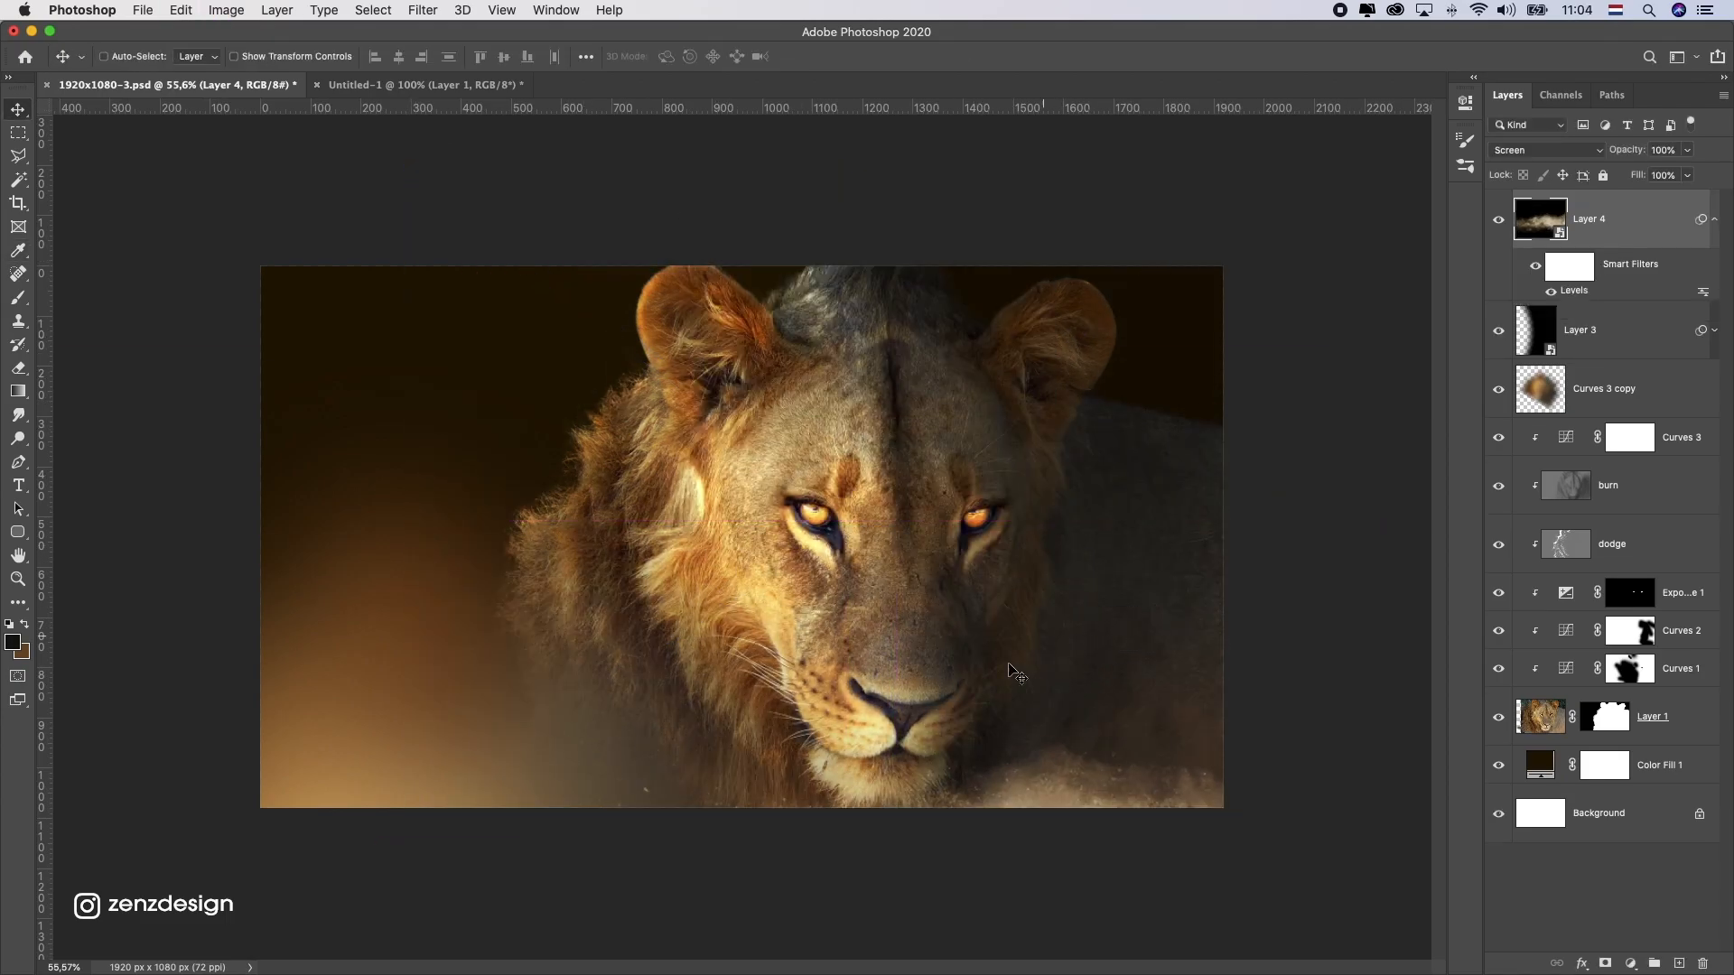
pyautogui.click(422, 10)
pyautogui.moveTo(509, 224)
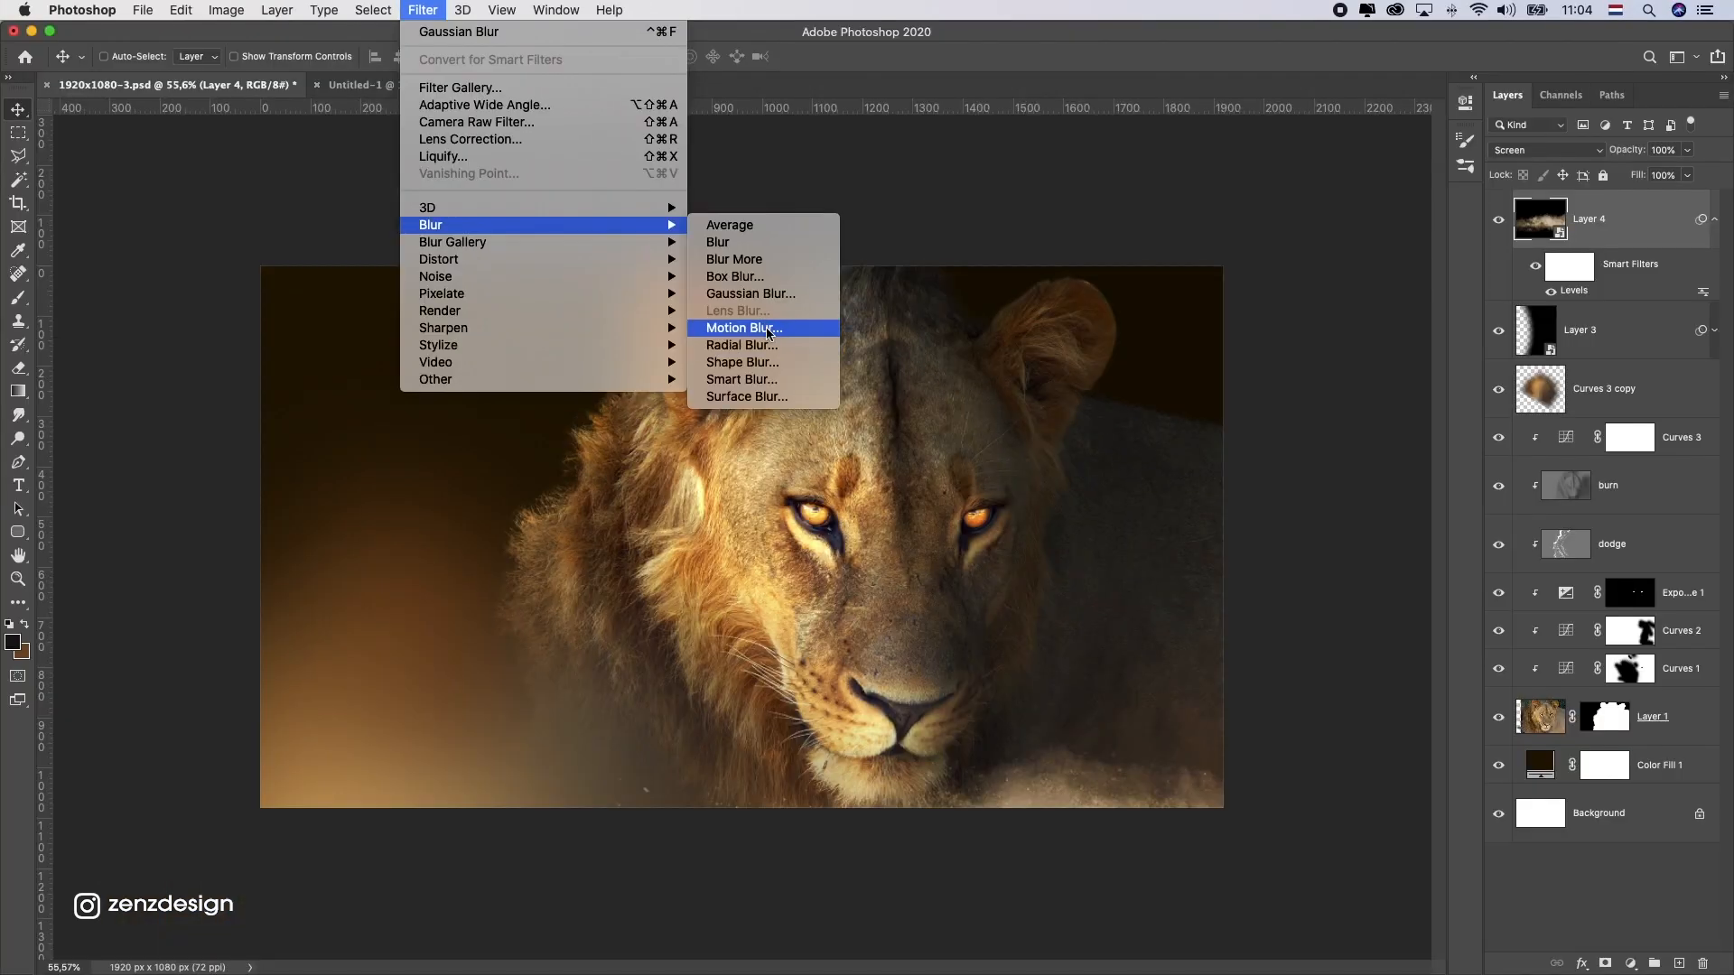
pyautogui.click(1188, 748)
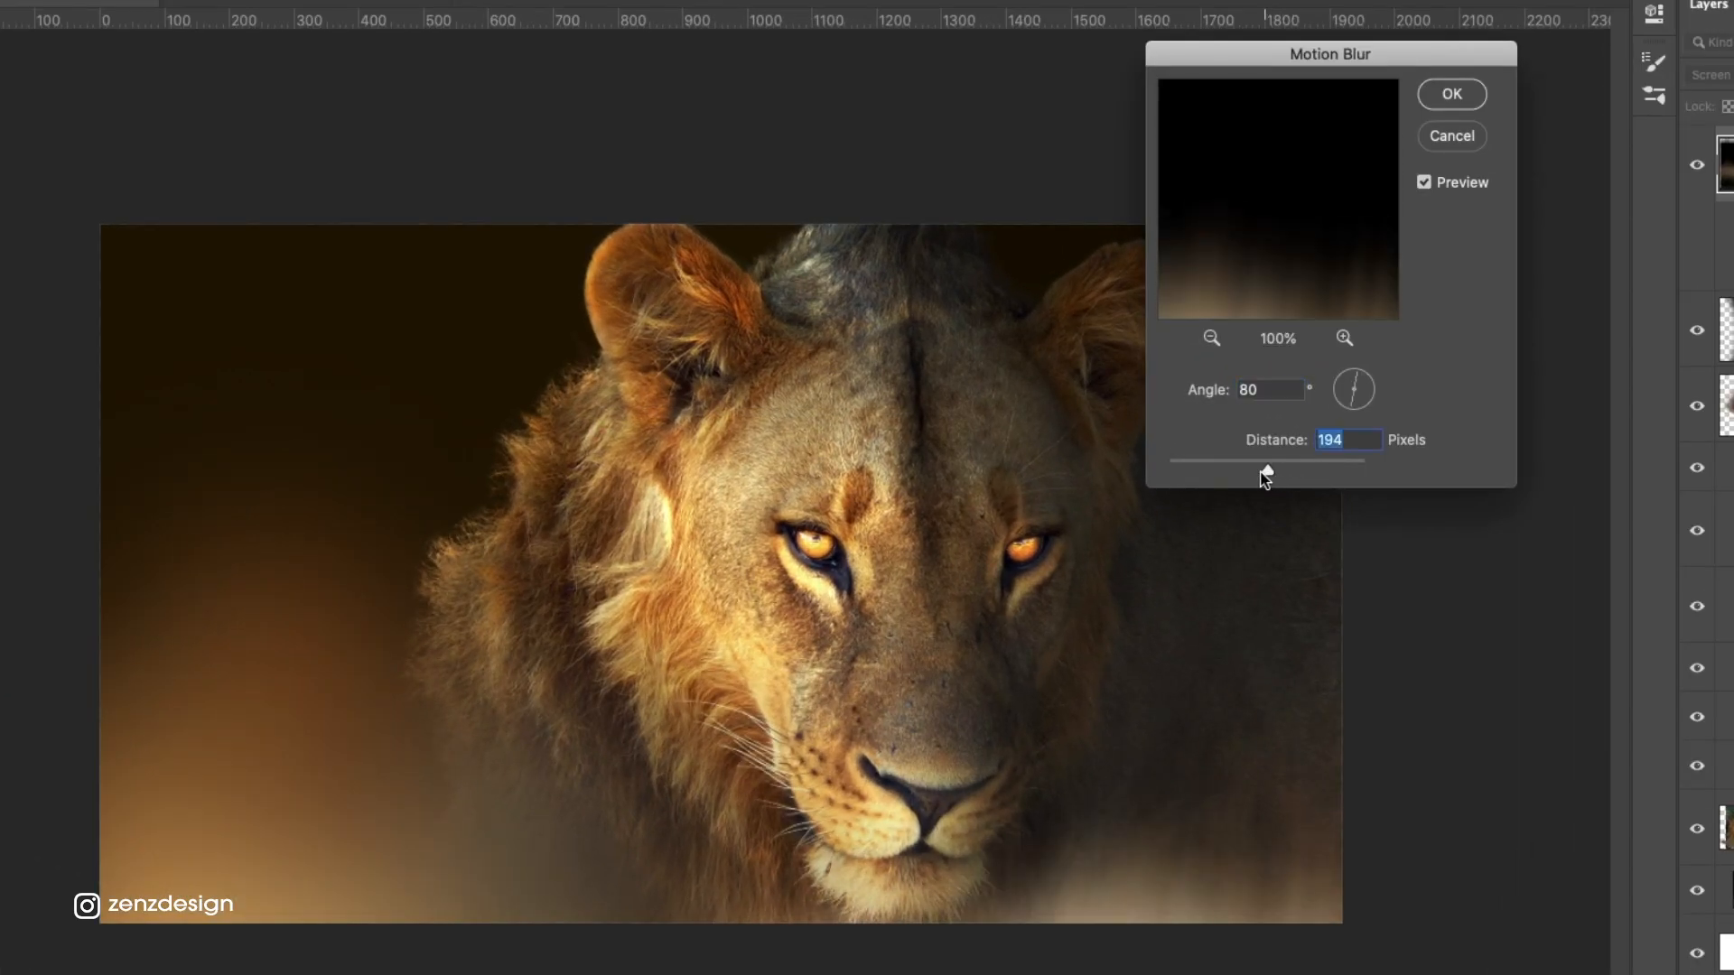
pyautogui.moveTo(1205, 477); pyautogui.dragTo(1187, 473)
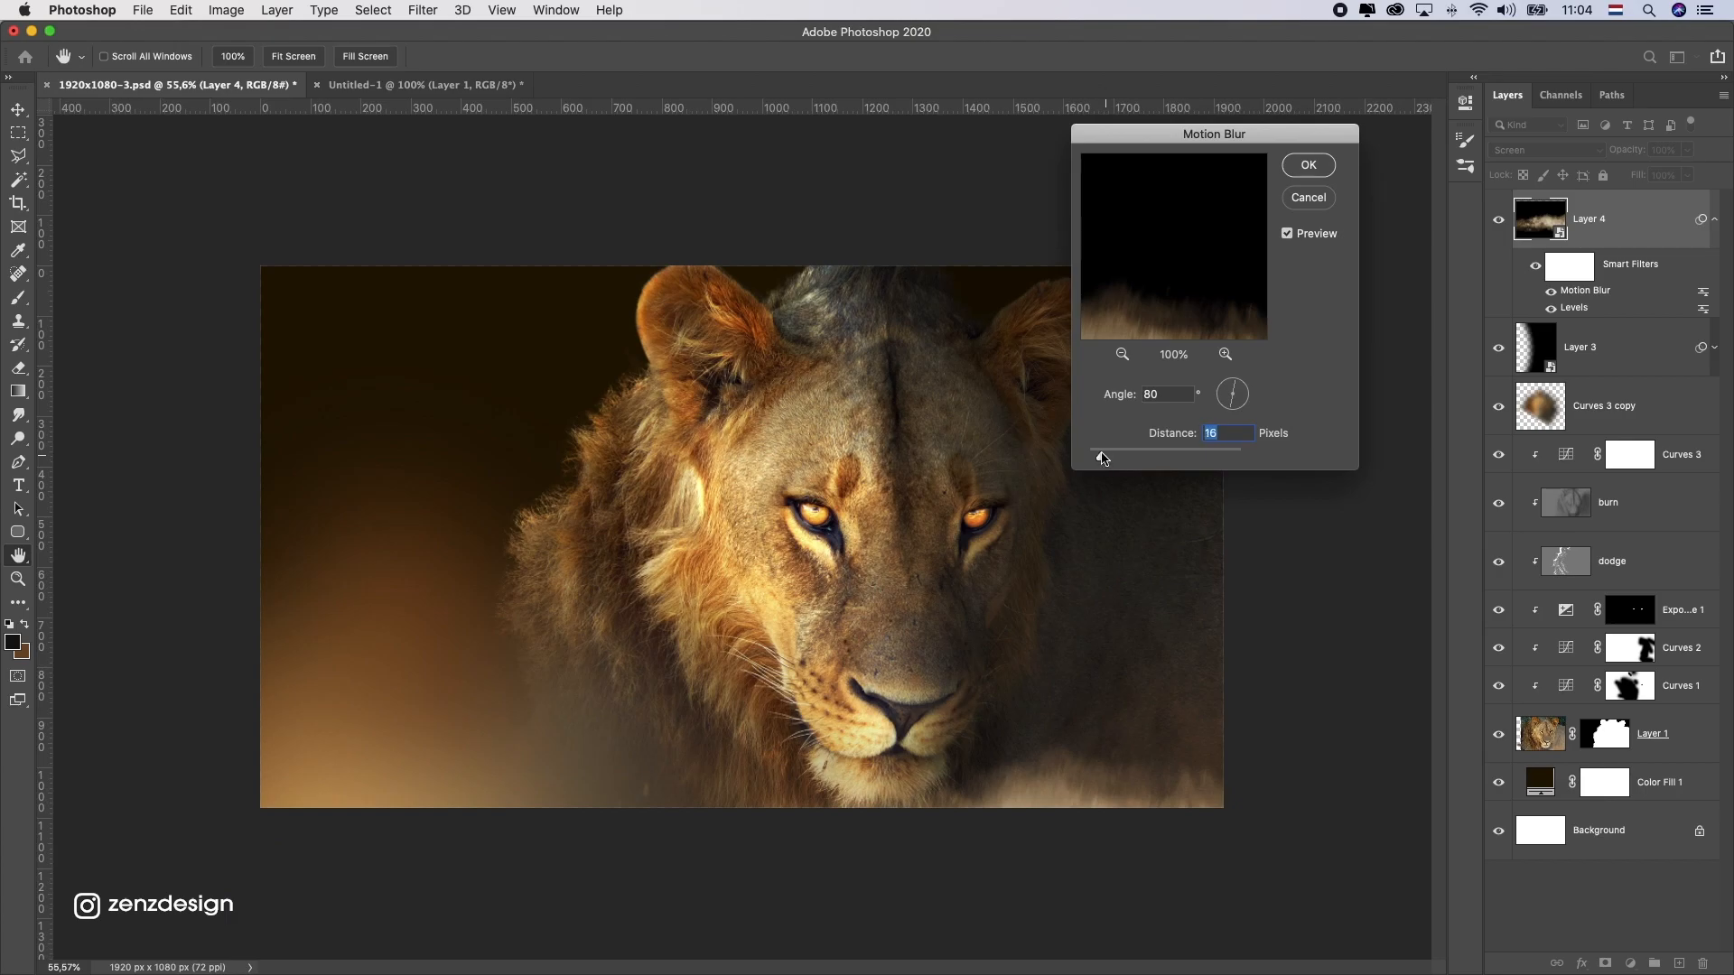
pyautogui.click(1309, 165)
# - Transform the blurred dust layer and shift it left along the lower part of the image
pyautogui.moveTo(1174, 768); pyautogui.dragTo(875, 647)
pyautogui.press('super+t')
pyautogui.press('Return')
pyautogui.moveTo(785, 784); pyautogui.dragTo(593, 743)
# - Duplicate the dust layer, then rotate and reposition the copy along the lower part of the image
pyautogui.moveTo(1616, 226); pyautogui.dragTo(1679, 963)
pyautogui.press('super+t')
pyautogui.moveTo(1169, 479); pyautogui.dragTo(1149, 374)
pyautogui.press('Return')
pyautogui.press('super+minus')
pyautogui.press('super+t')
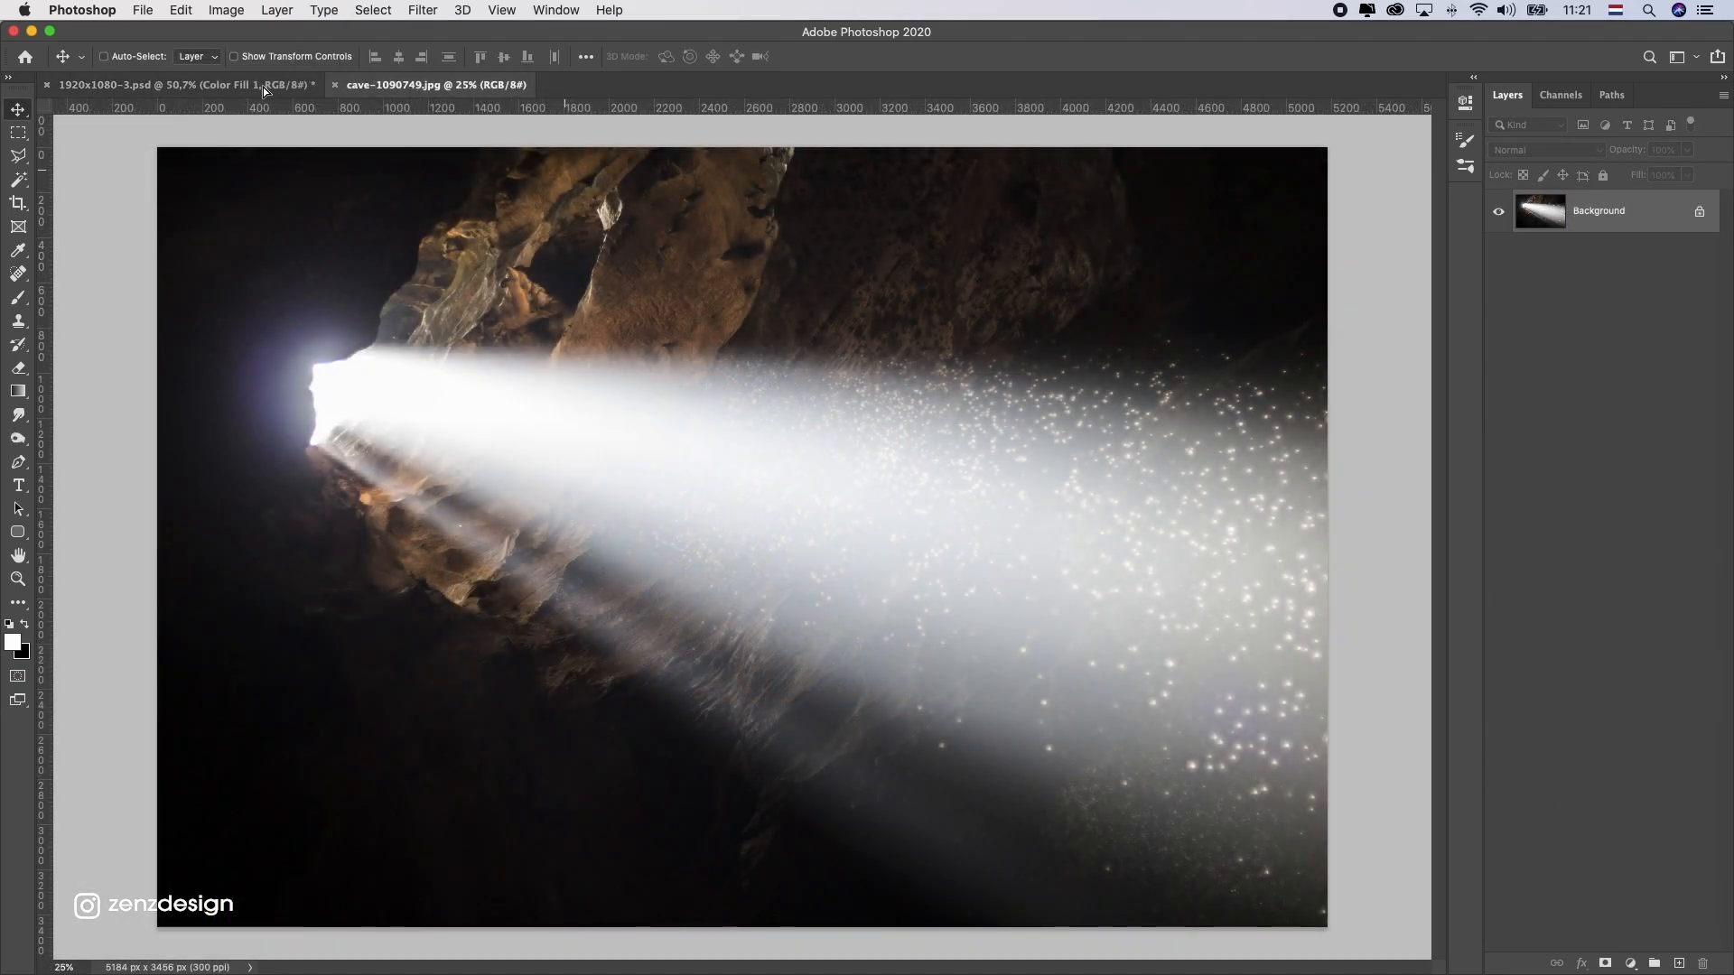
# - Bring the cave light beam image into the lion document above the colour fill layer and convert it to a smart object
pyautogui.moveTo(263, 87); pyautogui.dragTo(954, 444)
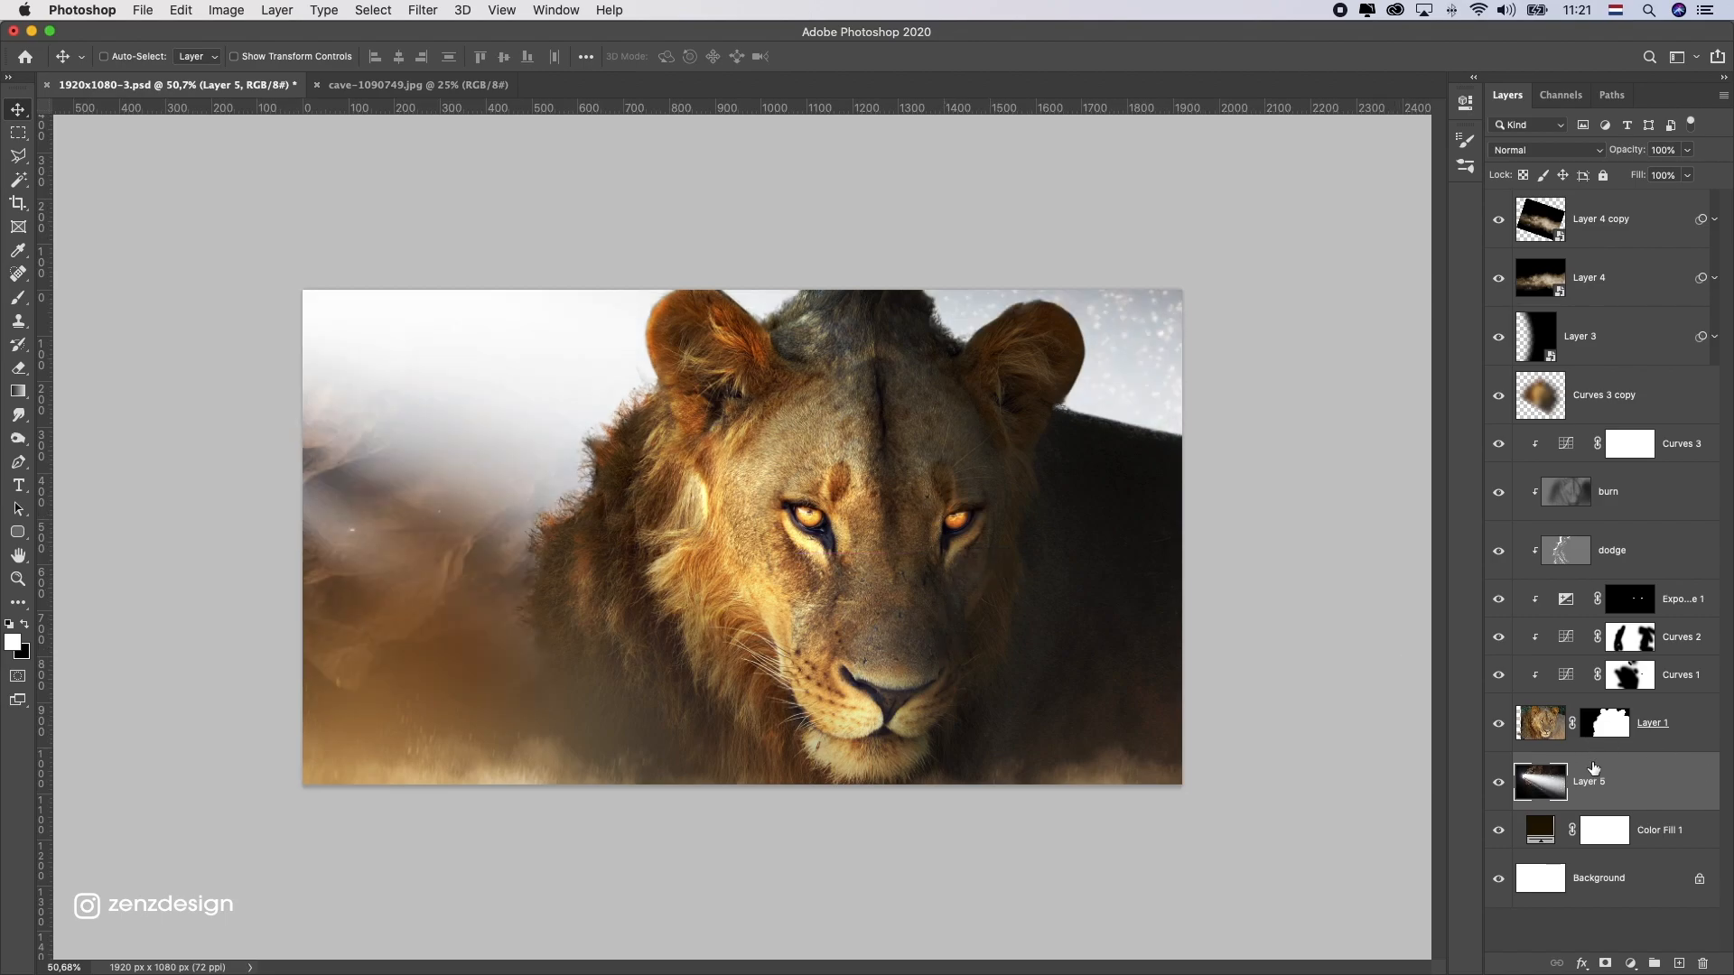
pyautogui.rightClick(1593, 769)
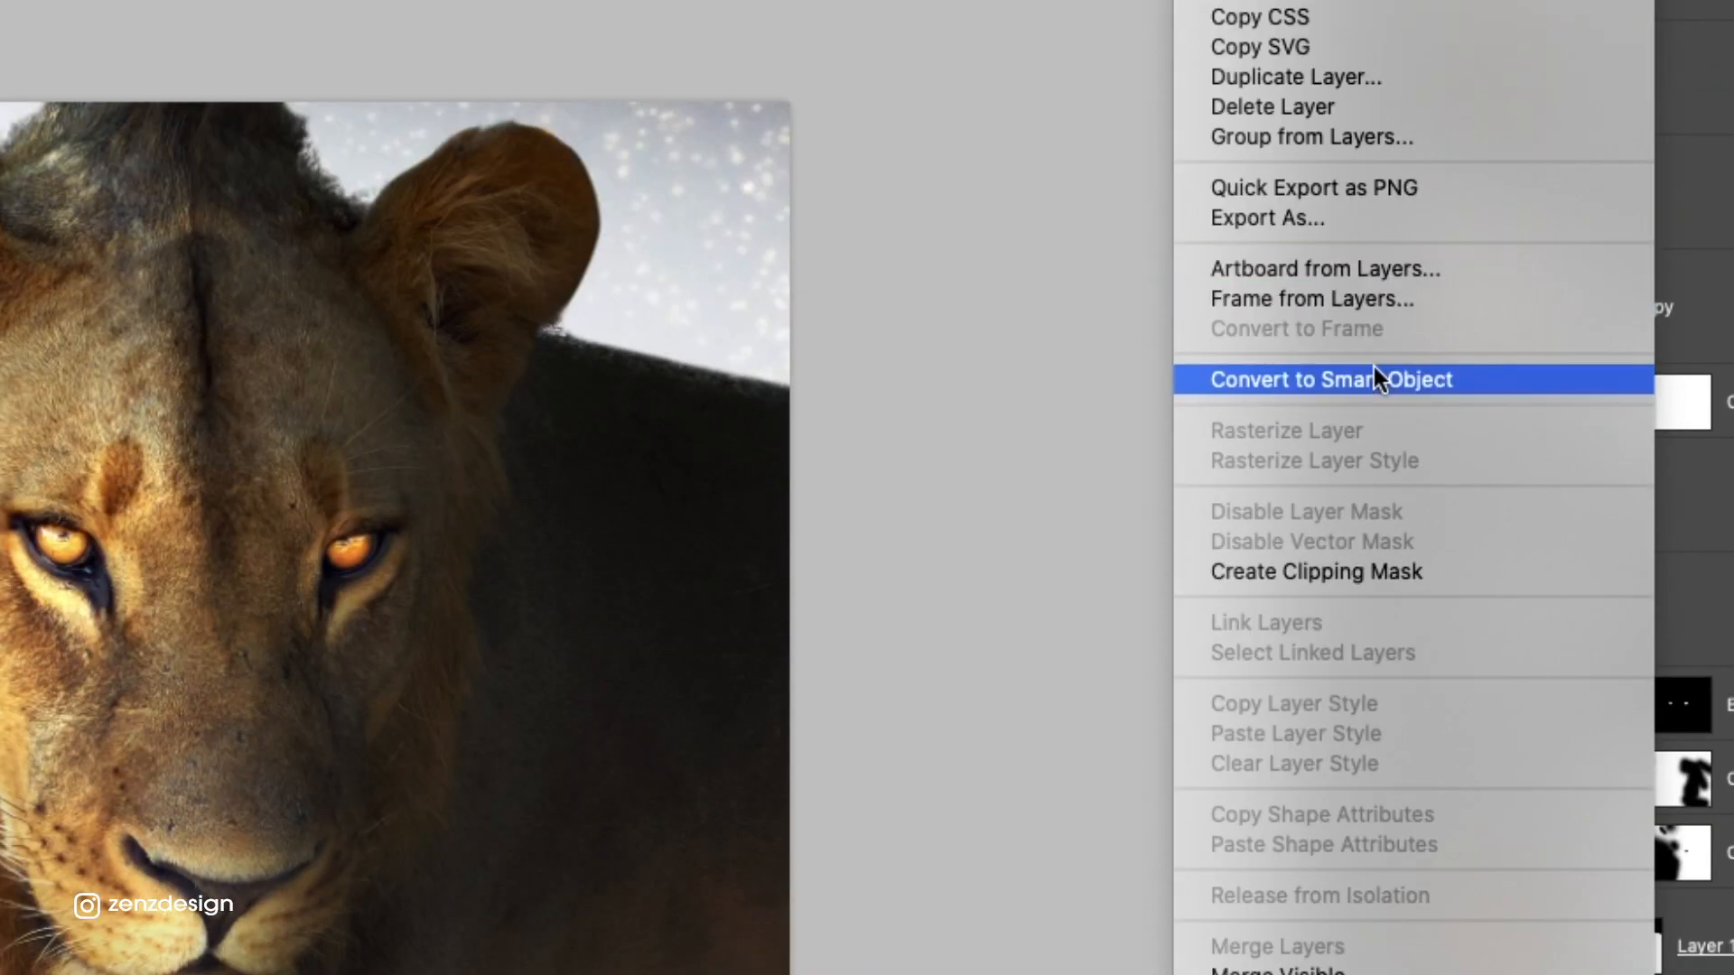
pyautogui.click(1374, 379)
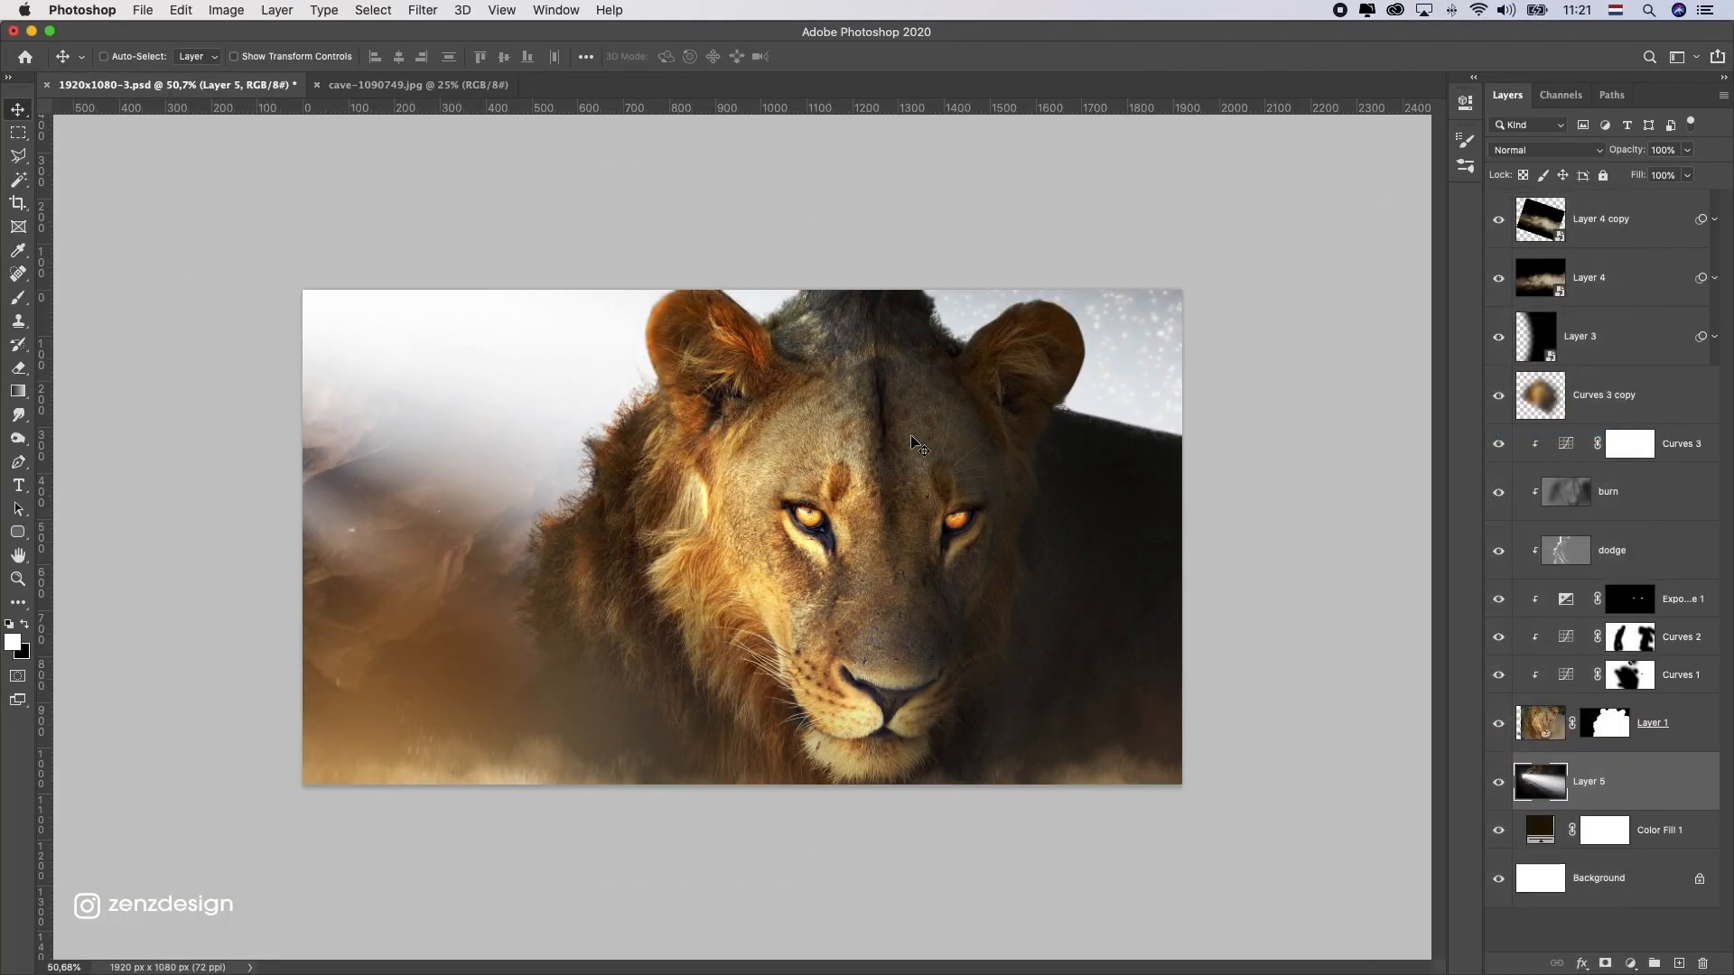
# - Scale down and move the cave image so its light opening sits near the left edge and the beam points at the lion
pyautogui.hotkey('ctrl', 't')
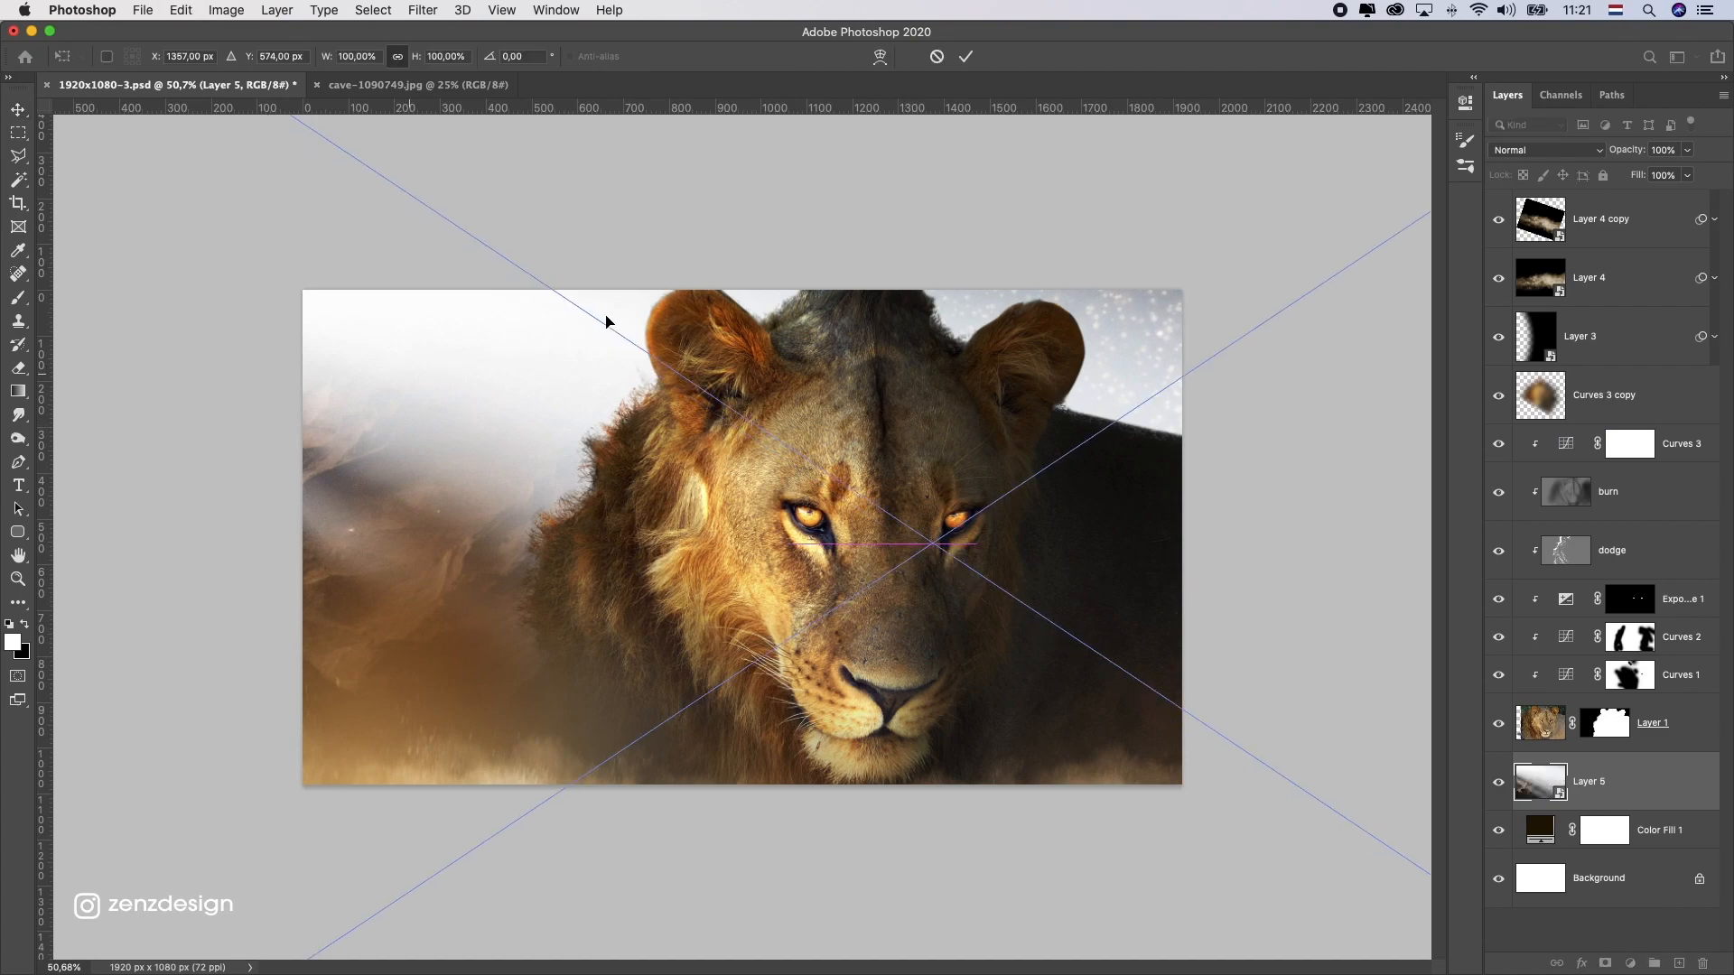
pyautogui.moveTo(452, 531); pyautogui.dragTo(735, 588)
pyautogui.moveTo(1072, 305); pyautogui.dragTo(619, 689)
pyautogui.moveTo(465, 263); pyautogui.dragTo(480, 365)
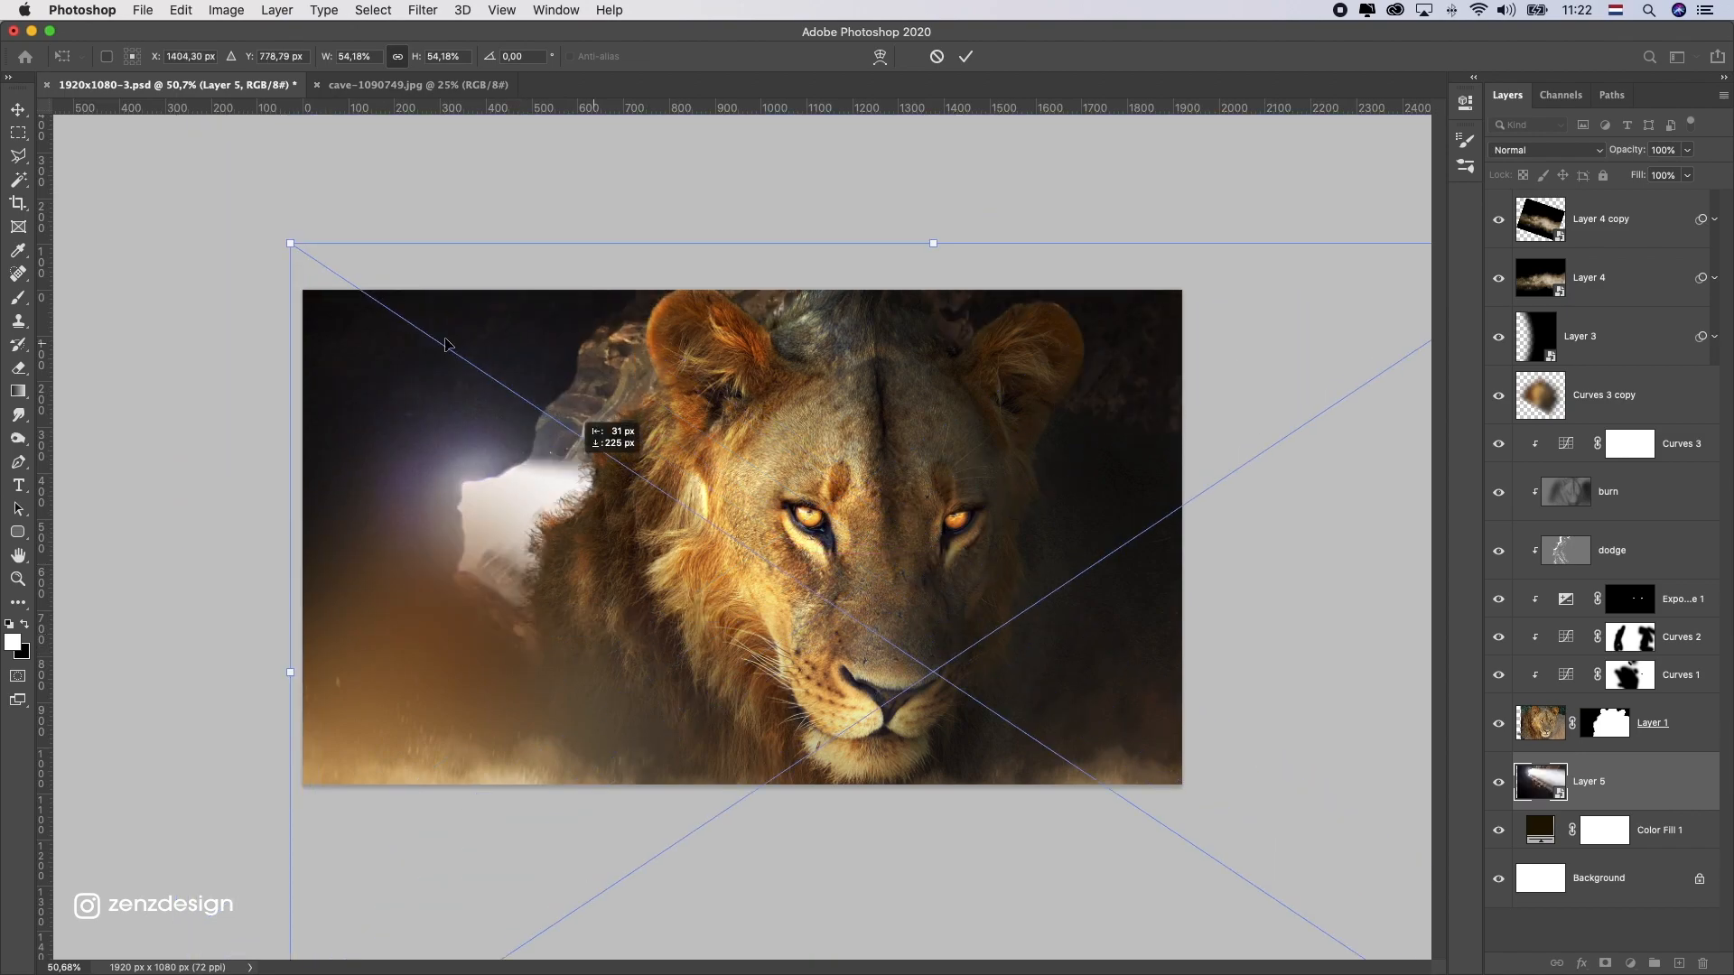
pyautogui.moveTo(290, 243); pyautogui.dragTo(503, 388)
pyautogui.moveTo(724, 446); pyautogui.dragTo(484, 296)
pyautogui.moveTo(1119, 804); pyautogui.dragTo(1250, 894)
pyautogui.moveTo(901, 631); pyautogui.dragTo(836, 574)
pyautogui.moveTo(676, 519); pyautogui.dragTo(668, 560)
pyautogui.press('Return')
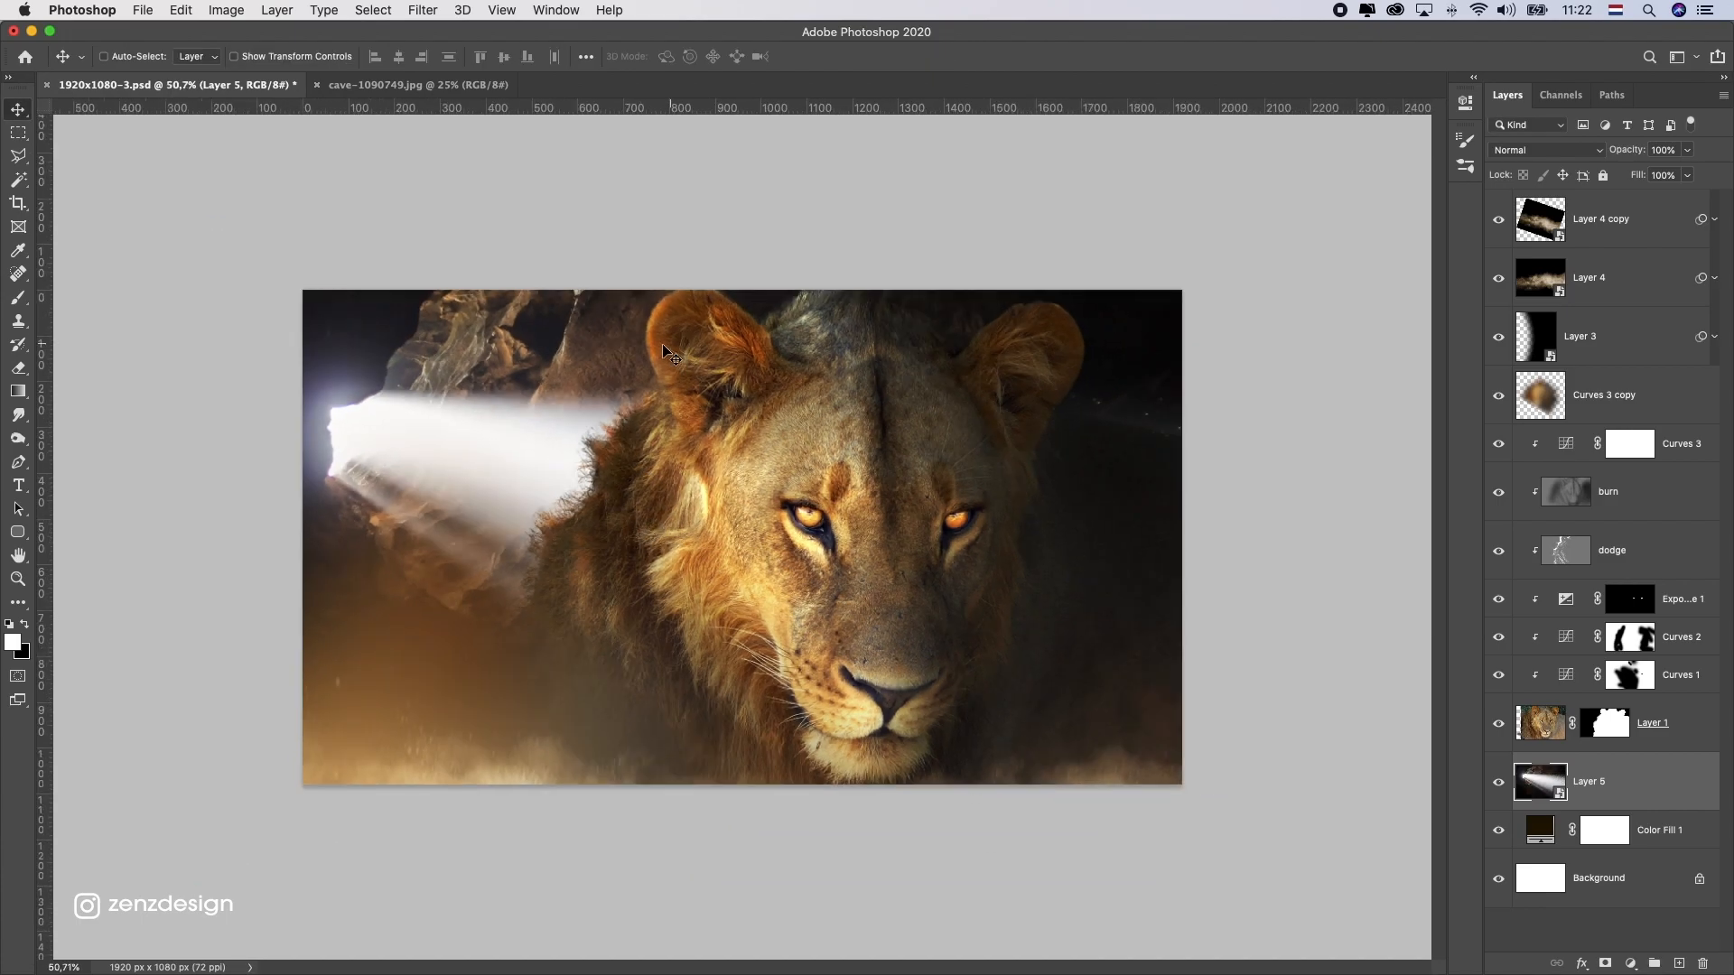